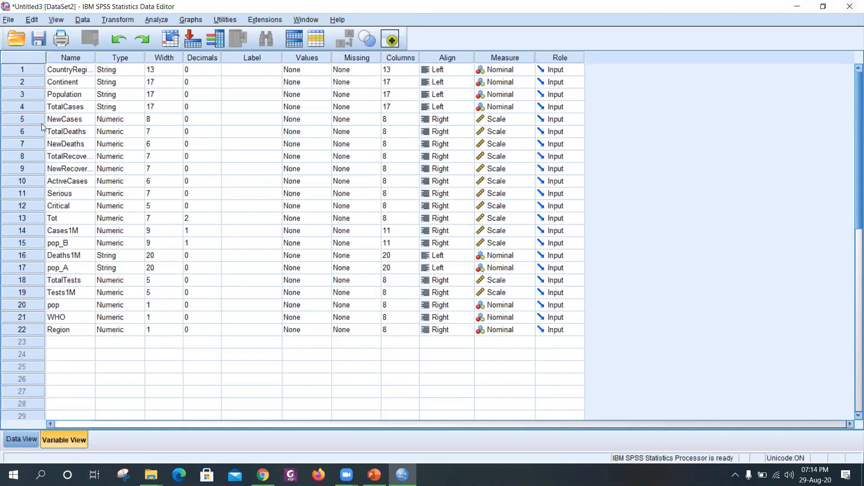
Step: Start an Excel data import and open covid_19_clean_complete.csv from the SPSS Workshop folder, keeping the Excel file type
left_click(9, 21)
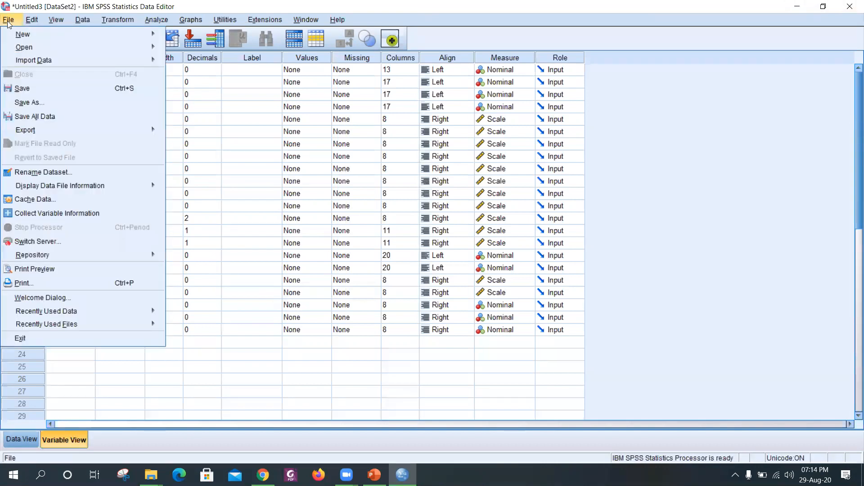
mouse_move(11, 64)
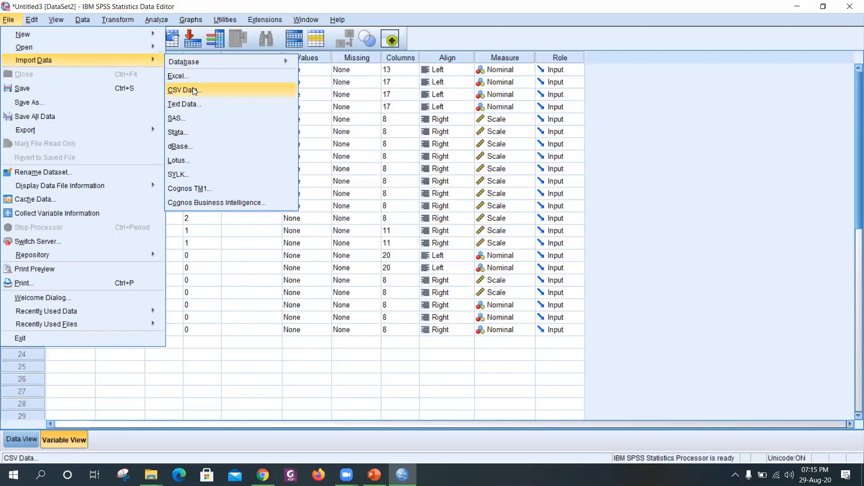
mouse_move(171, 60)
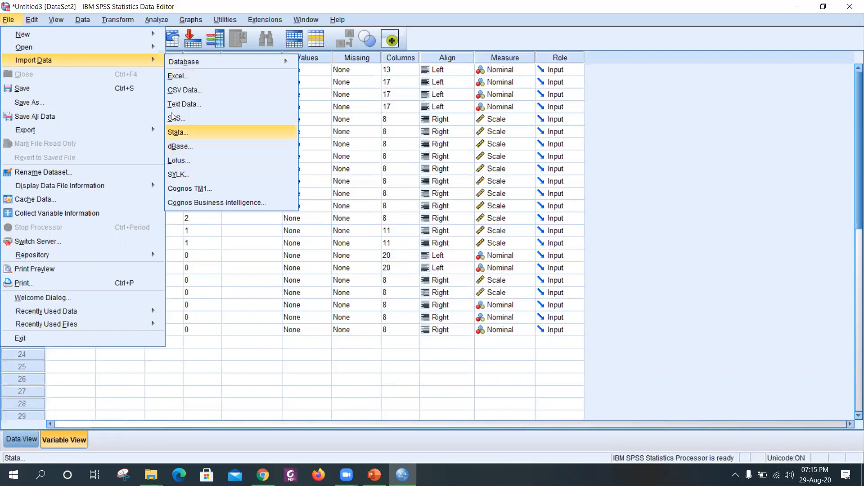
left_click(188, 74)
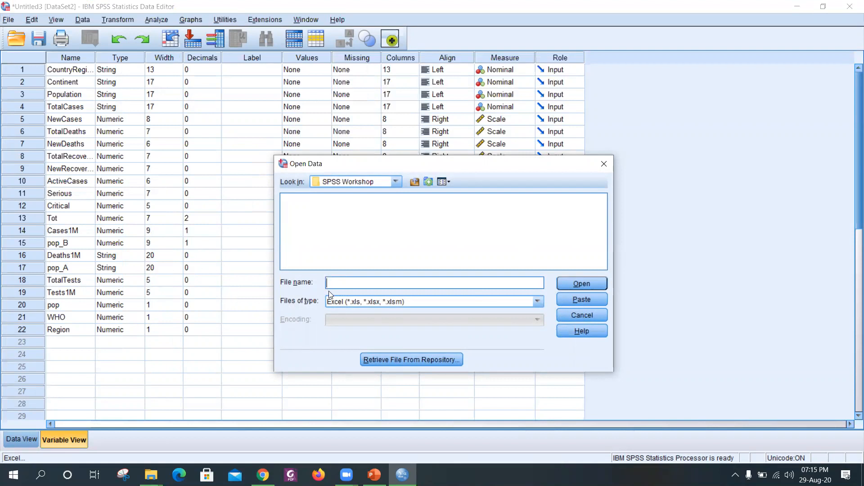
type("u")
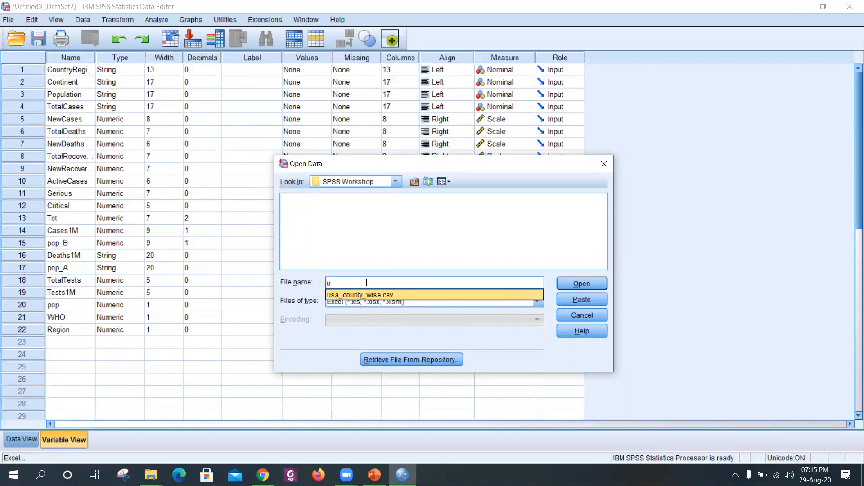
key("BackSpace")
type("c")
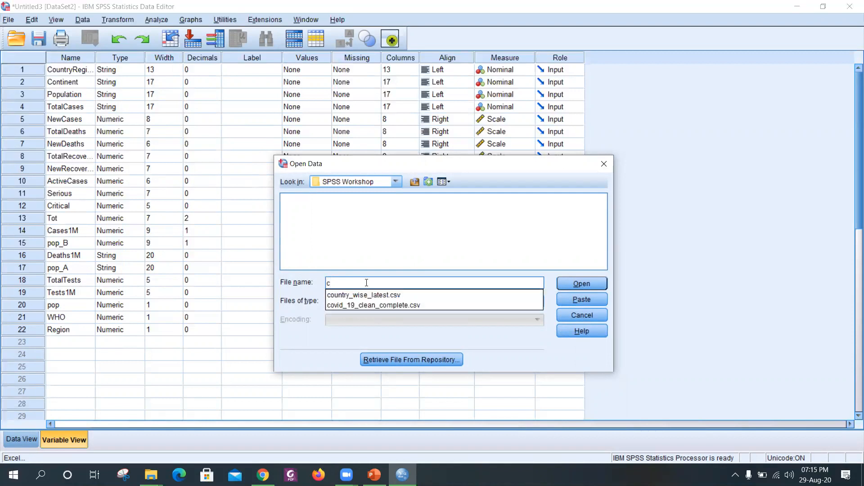
left_click(362, 305)
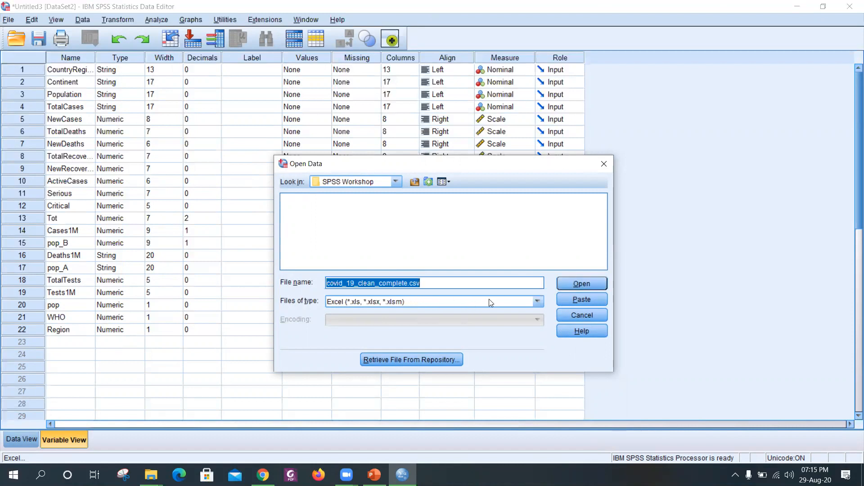
left_click(536, 301)
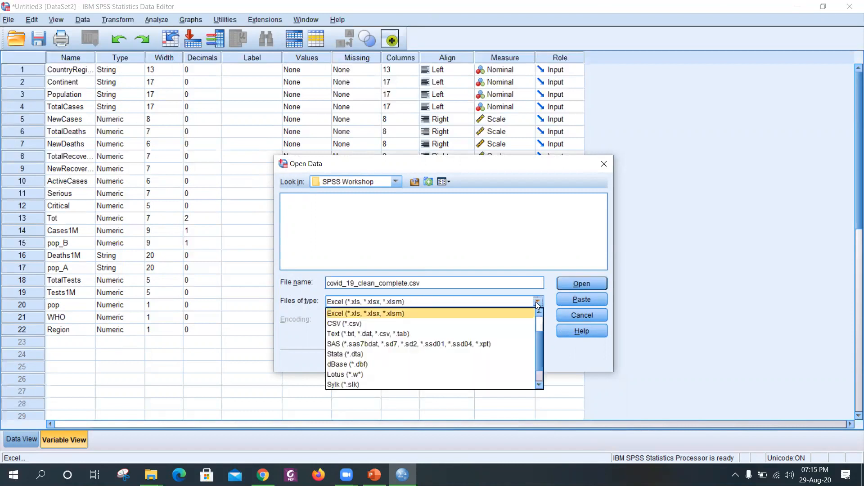
left_click(488, 311)
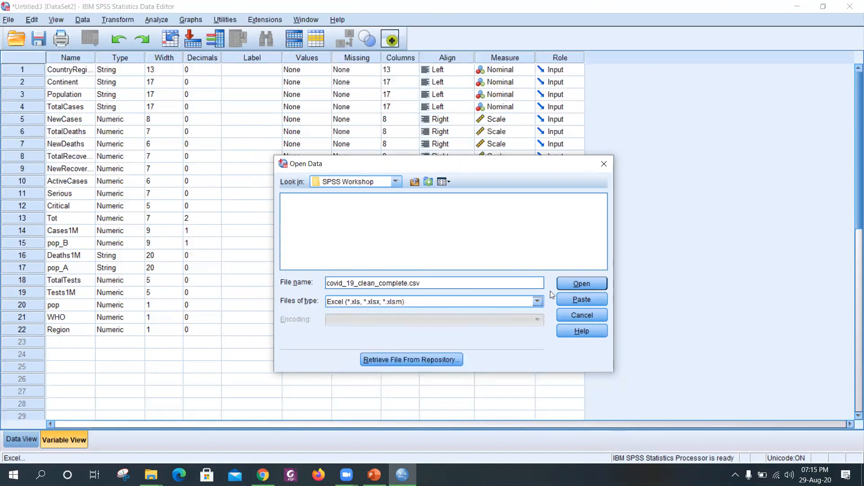
left_click(574, 283)
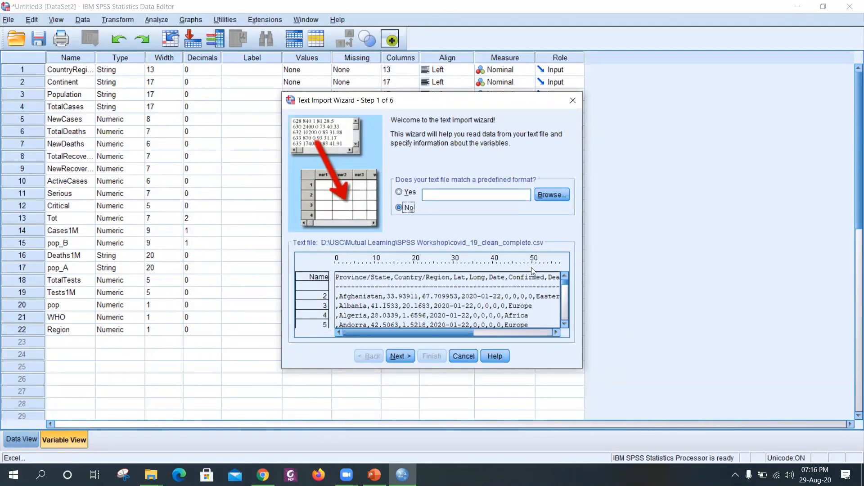
Step: Complete the text import as delimited data with variable names on line 1, all cases, comma and space delimiters, and automatic data format
left_click(400, 356)
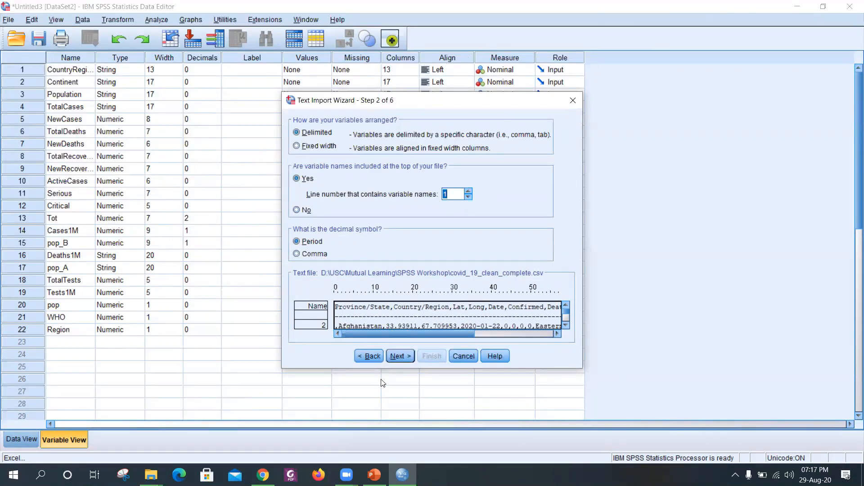
left_click(402, 355)
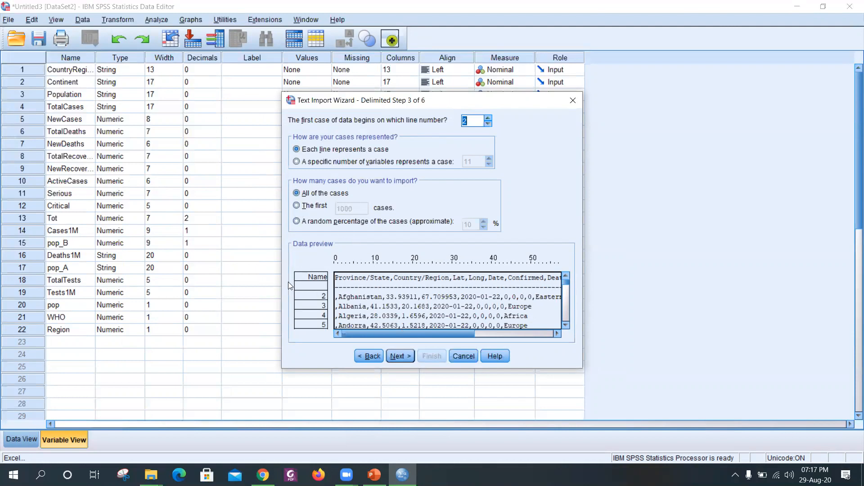
left_click(400, 356)
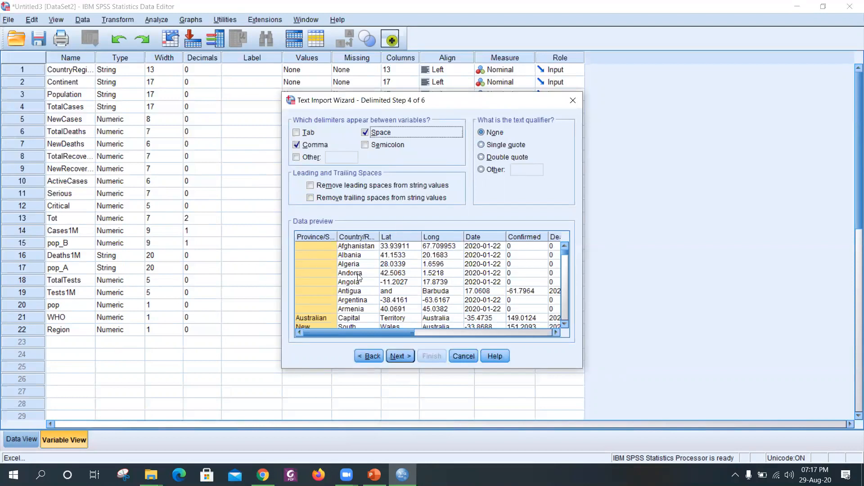
left_click(401, 354)
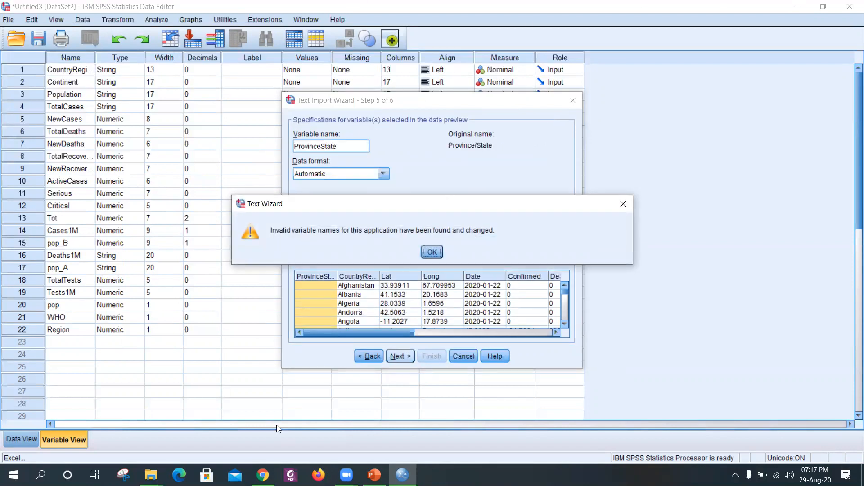
left_click(429, 251)
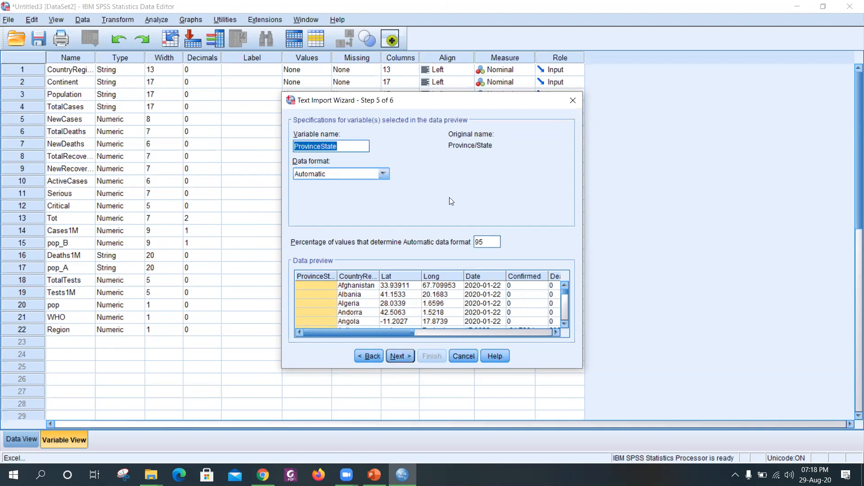
left_click(400, 356)
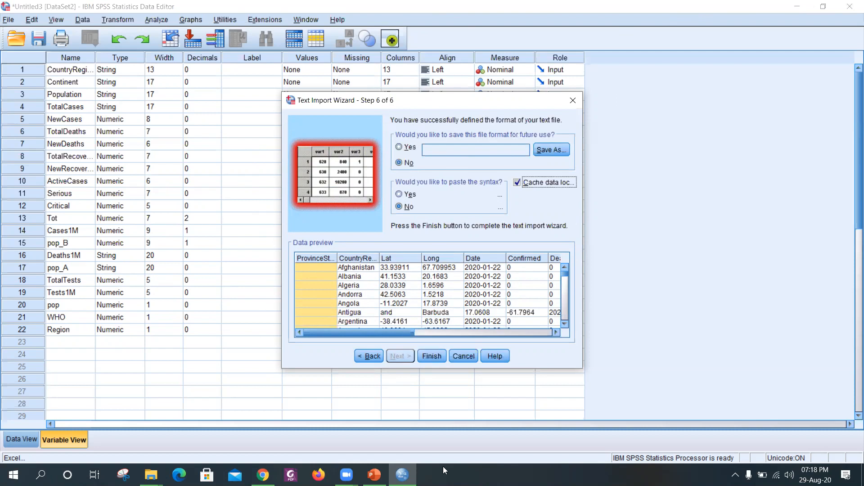
left_click(433, 357)
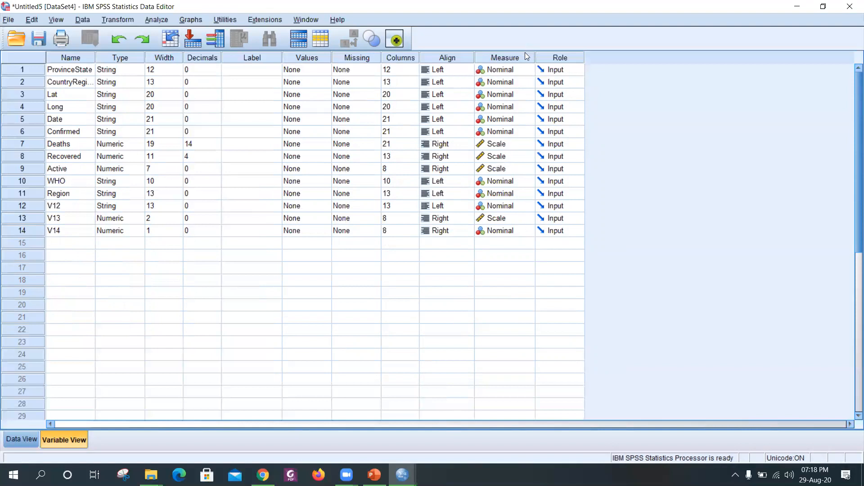
Step: Inspect the available measurement levels for the ProvinceState, Date and Recovered variables
left_click(527, 69)
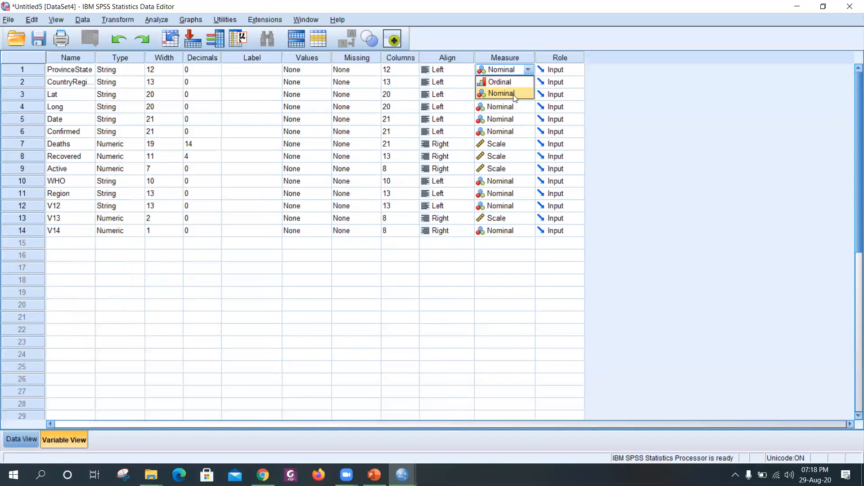
left_click(520, 119)
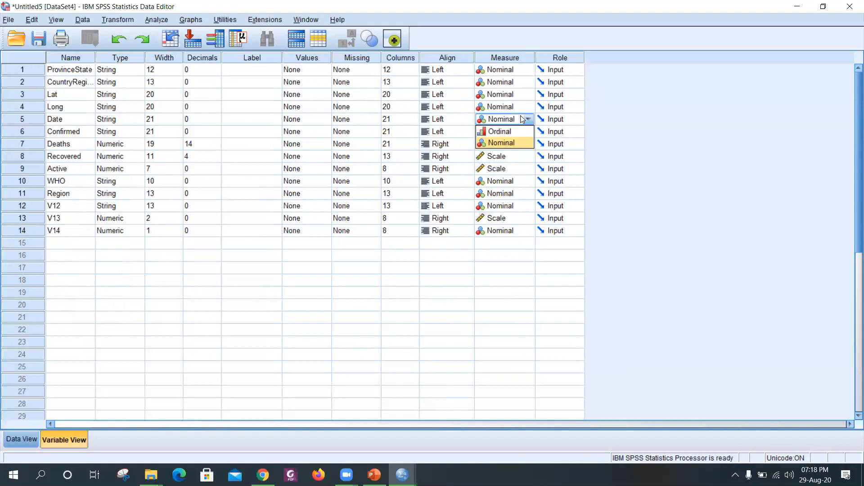
left_click(515, 157)
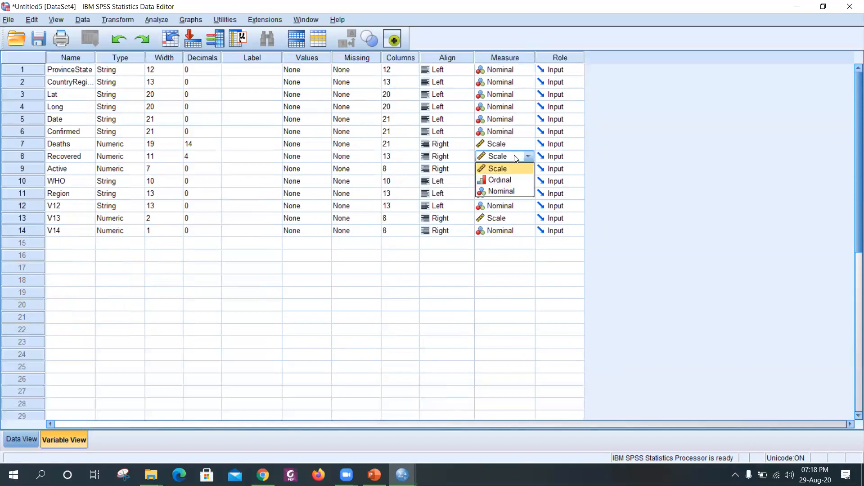
left_click(491, 342)
left_click(341, 308)
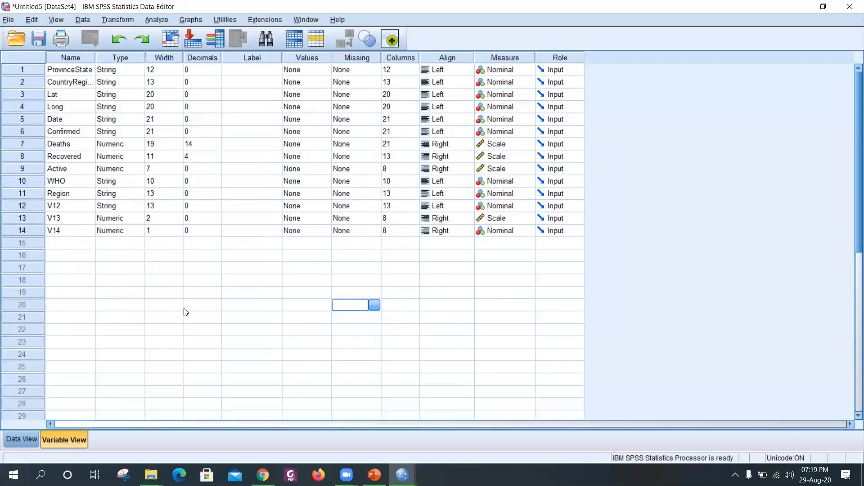
Step: Close the newly imported COVID dataset without saving its changes
left_click(852, 7)
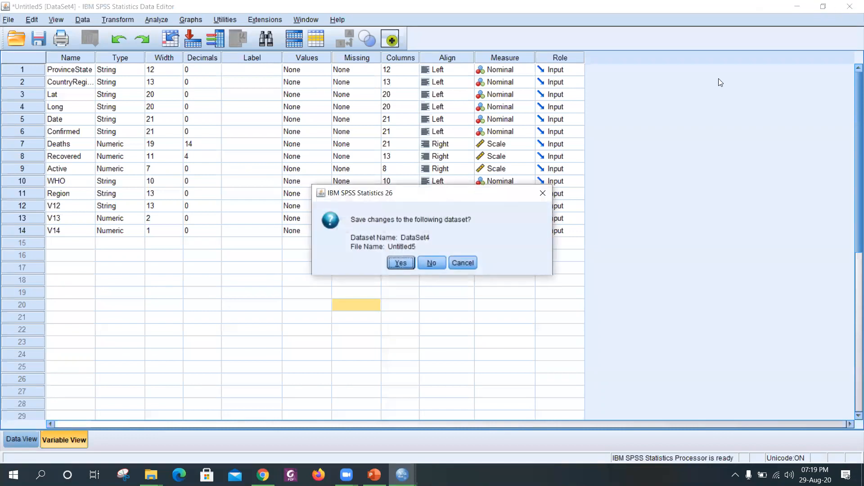
left_click(425, 263)
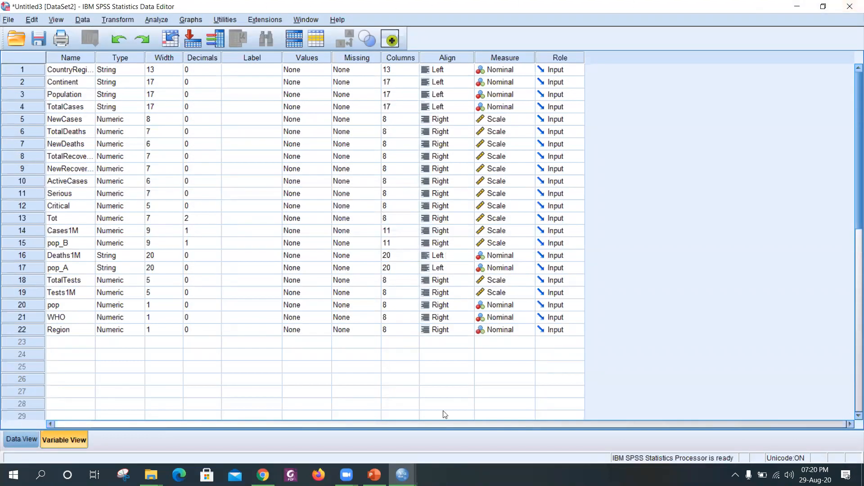
Step: Examine the case data and the variable definitions of the Untitled3 dataset
left_click(13, 440)
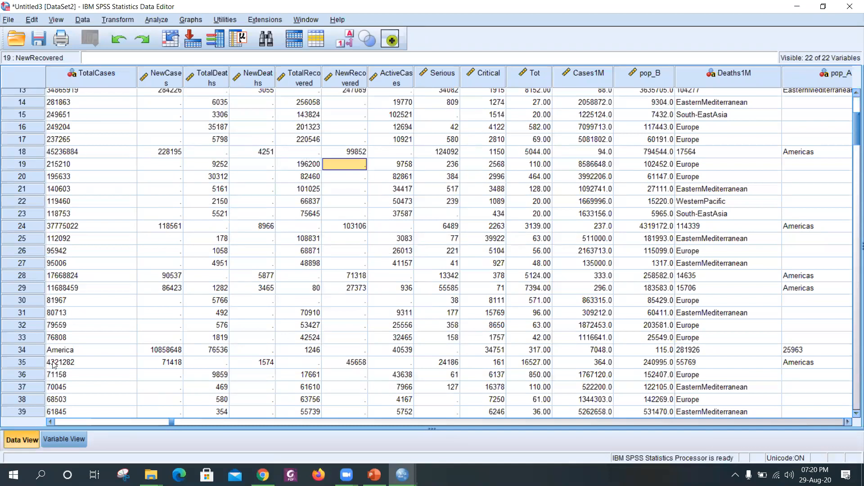
left_click(63, 439)
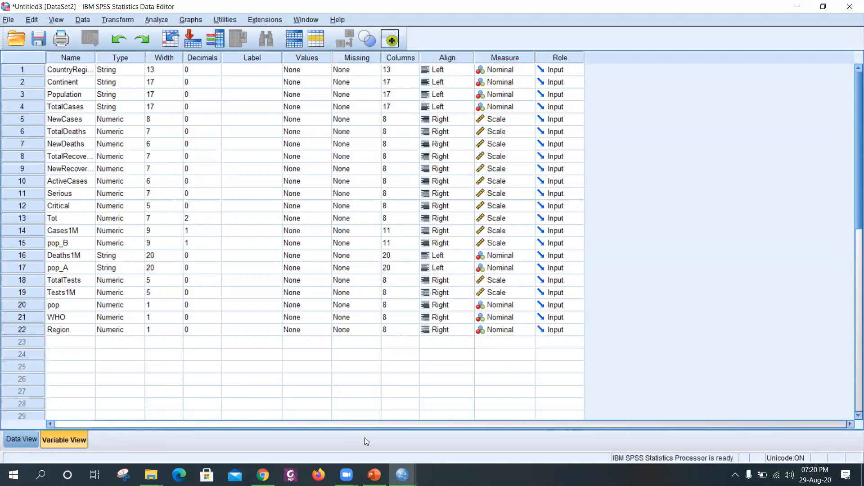
mouse_move(398, 473)
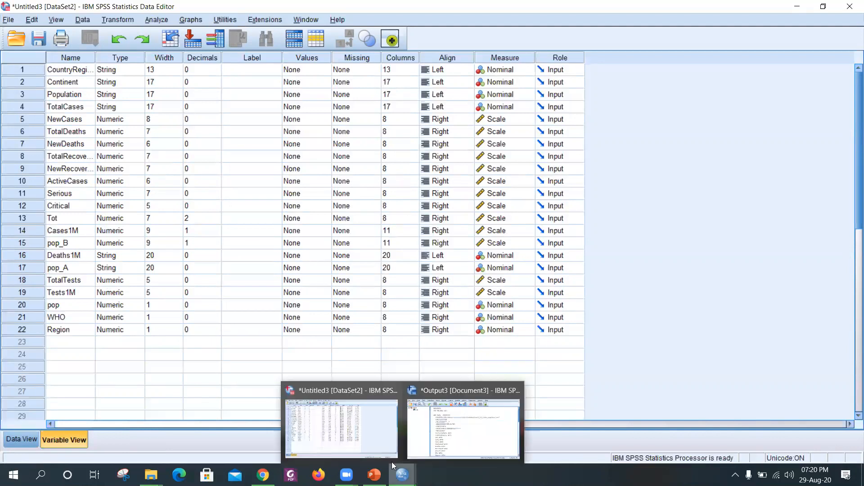
left_click(359, 412)
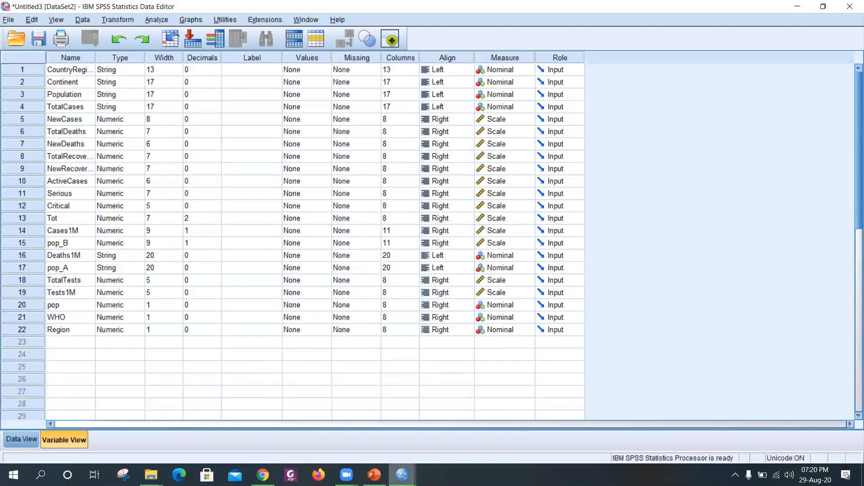
mouse_move(401, 474)
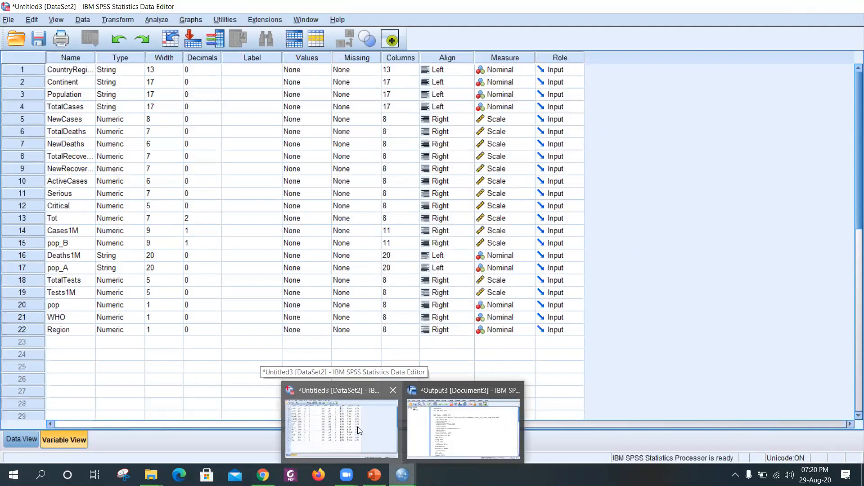
left_click(357, 427)
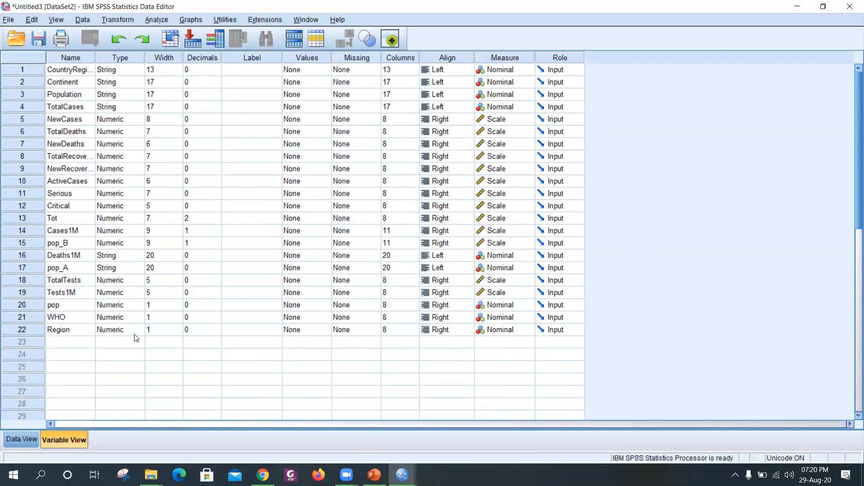
left_click(16, 442)
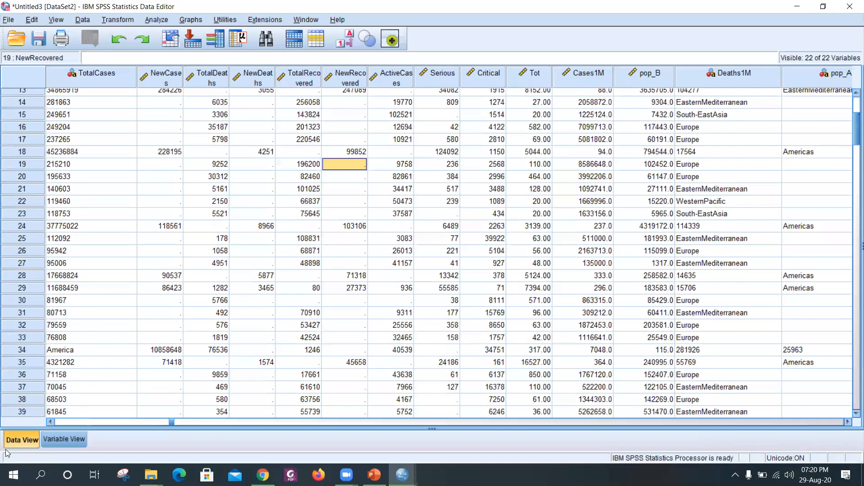
left_click(55, 441)
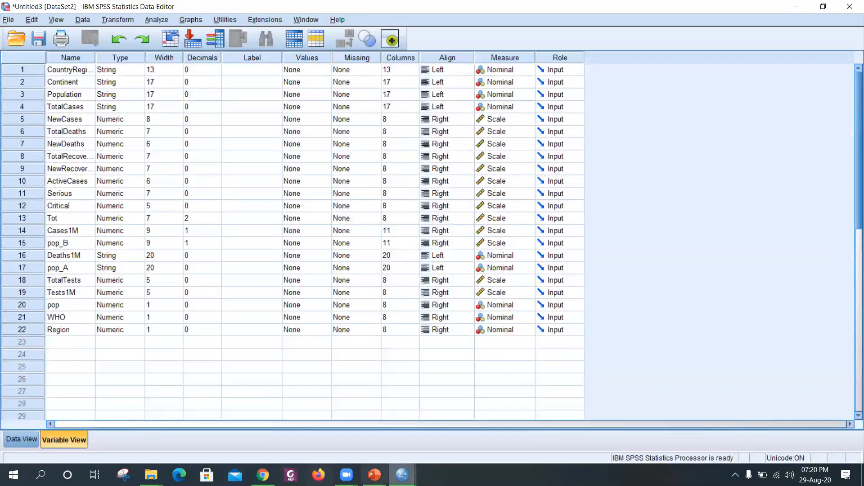
Step: Bring up the Output3 viewer window, maximize it, and review the import log's syntax and variable formats
mouse_move(401, 474)
left_click(451, 424)
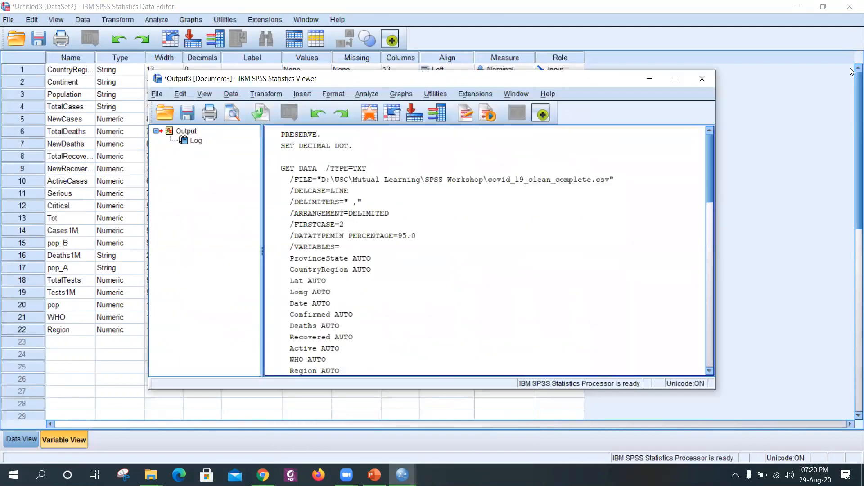
left_click(675, 79)
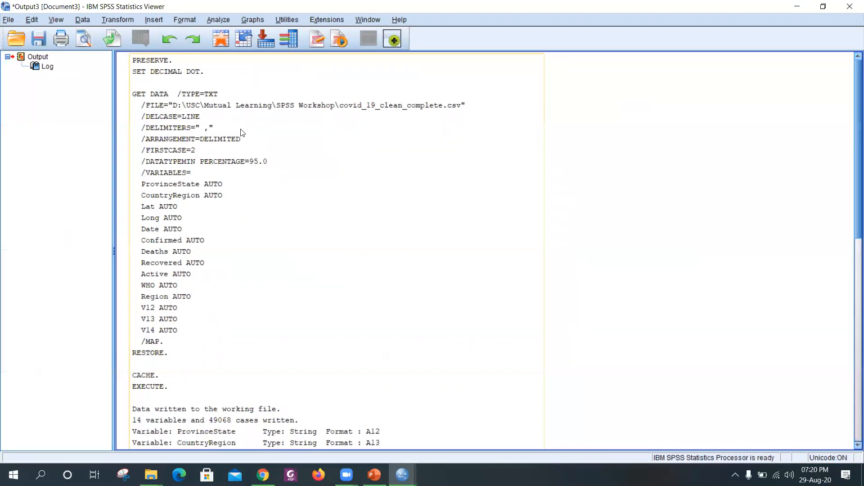
scroll(231, 241, "down", 5)
scroll(231, 244, "down", 5)
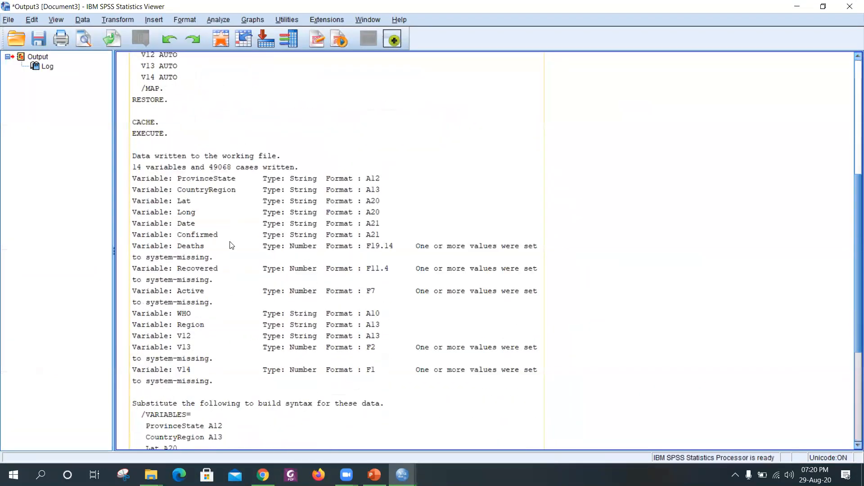
left_click(146, 166)
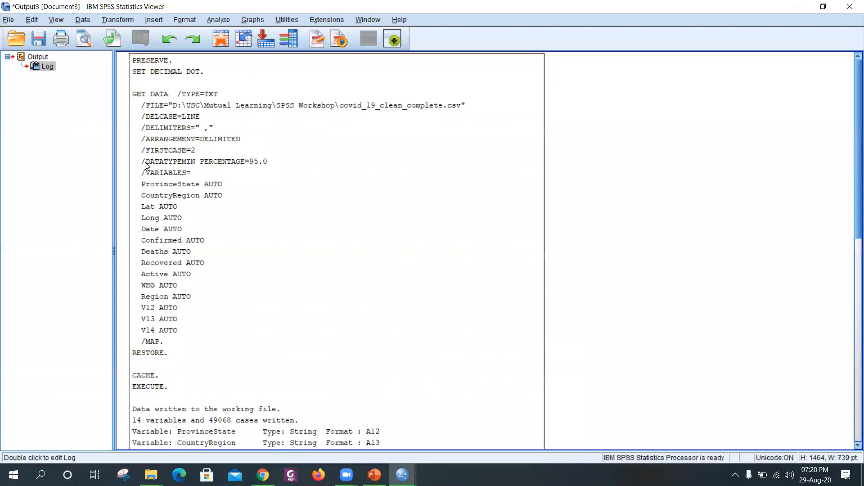
Step: Save the output log as viewer file Output3 in the SPSS Workshop folder, review its remaining lines, and minimize the viewer window
scroll(252, 173, "down", 6)
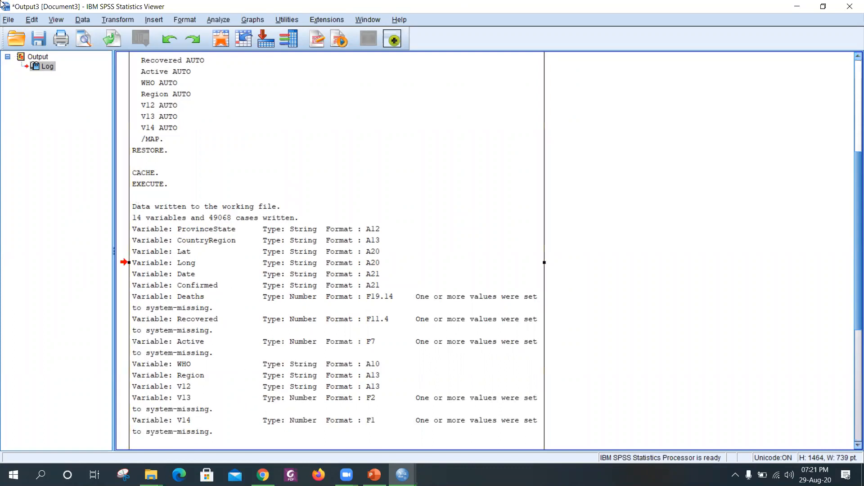
left_click(8, 19)
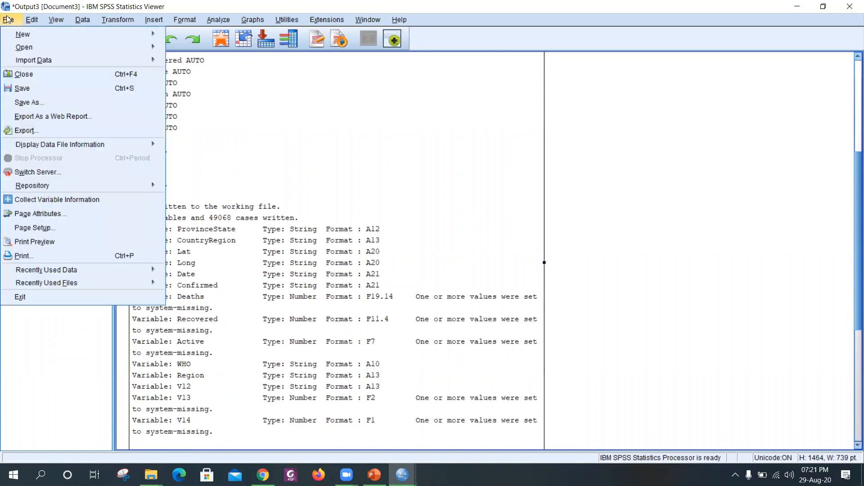
left_click(22, 89)
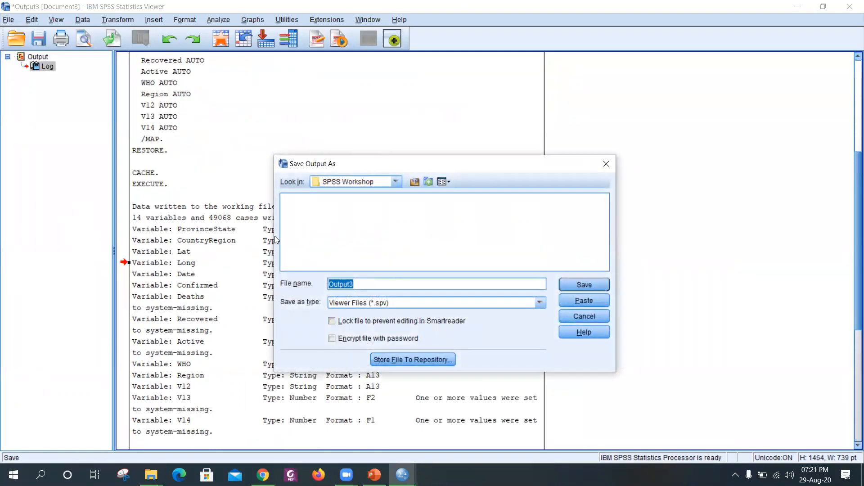
left_click(395, 181)
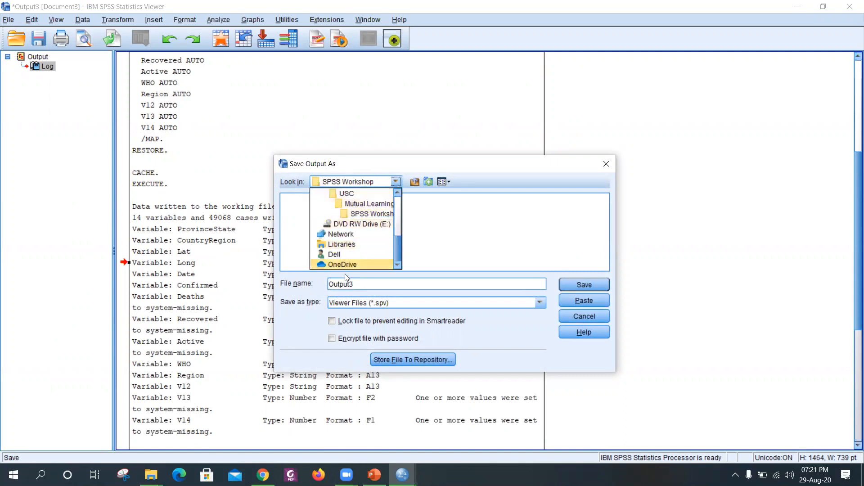
left_click(434, 203)
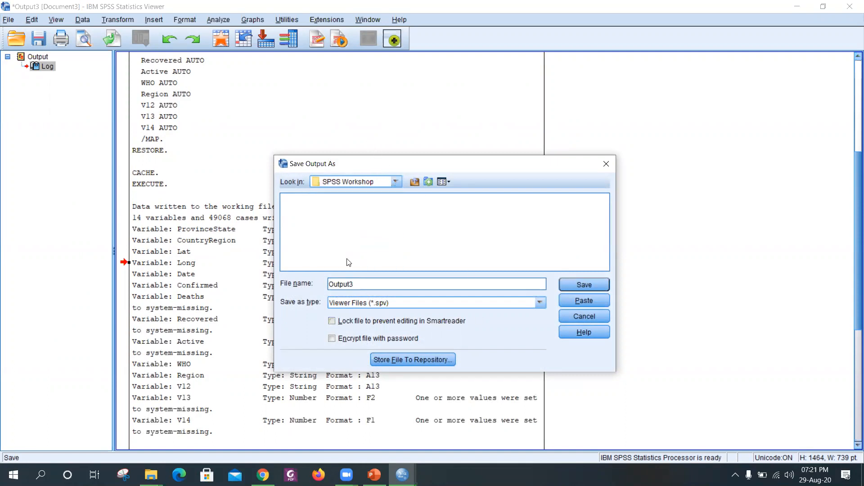
left_click(588, 281)
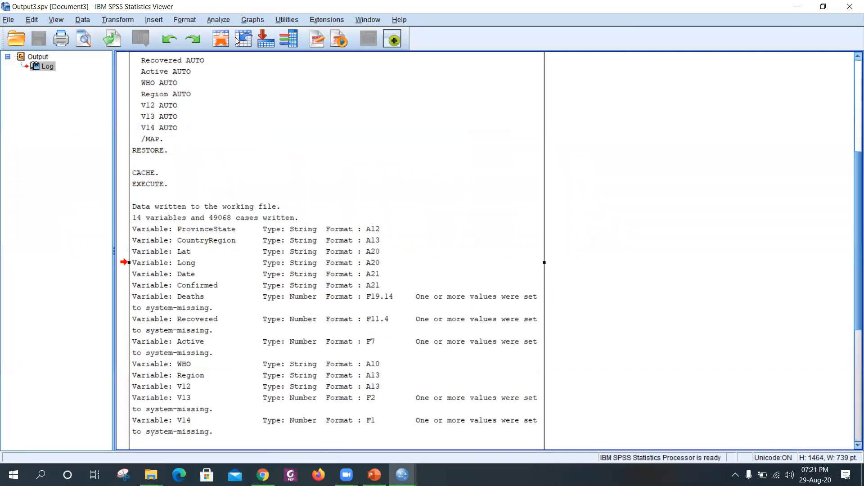
scroll(408, 442, "down", 7)
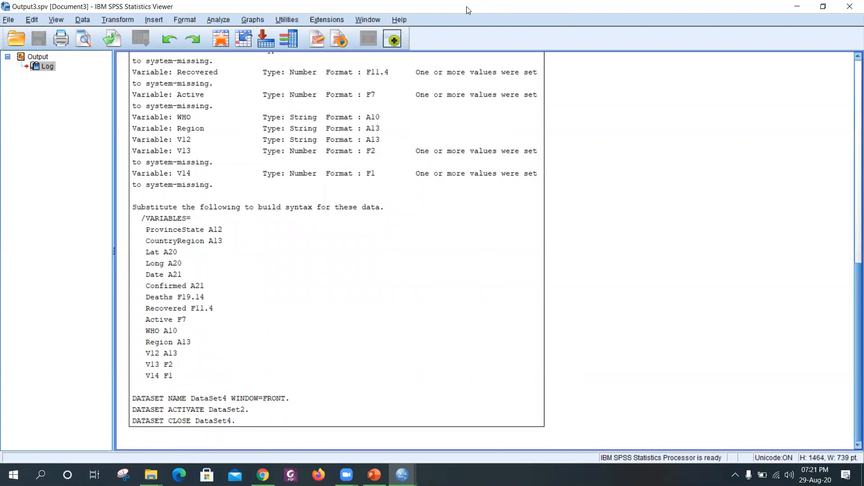
left_click(796, 5)
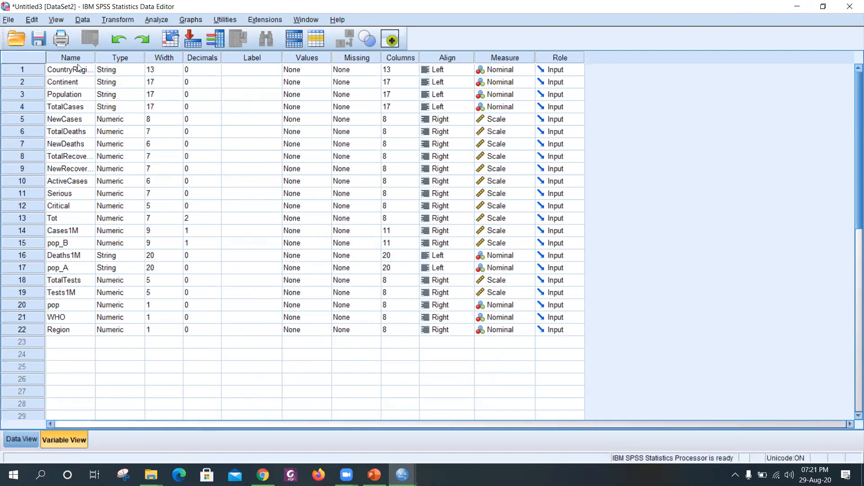
Step: Inspect the available variable types for CountryRegion and keep it as String
left_click(121, 71)
left_click(138, 71)
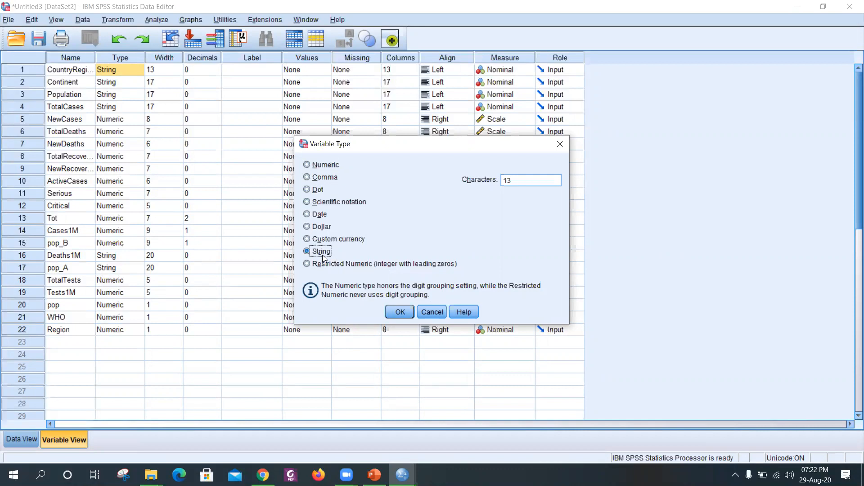
left_click(400, 311)
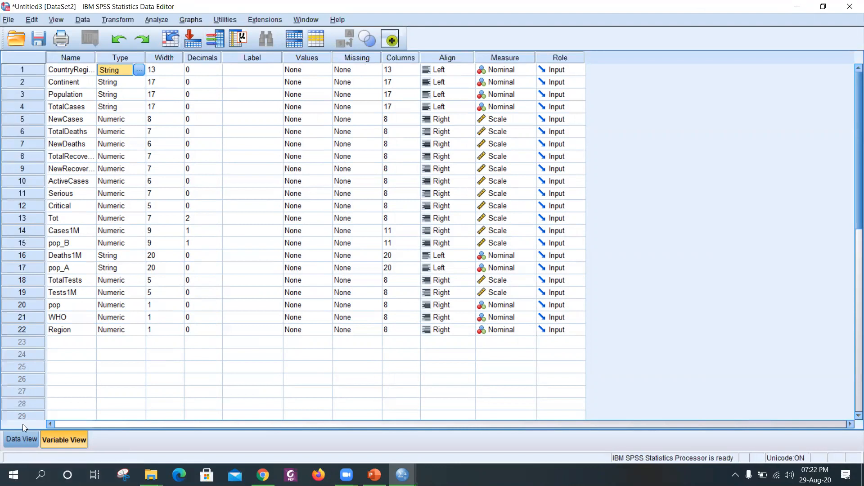
Step: Compare the case data across all columns with the variable definitions, from CountryRegion through Region
left_click(13, 440)
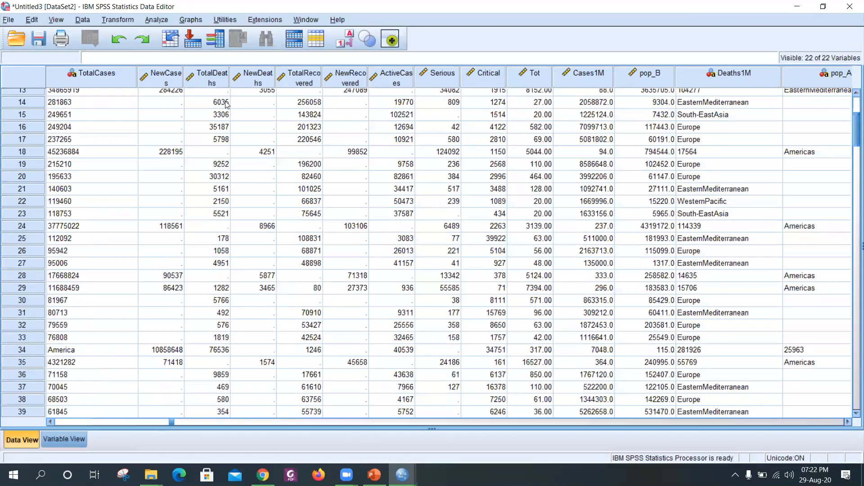
left_click(49, 440)
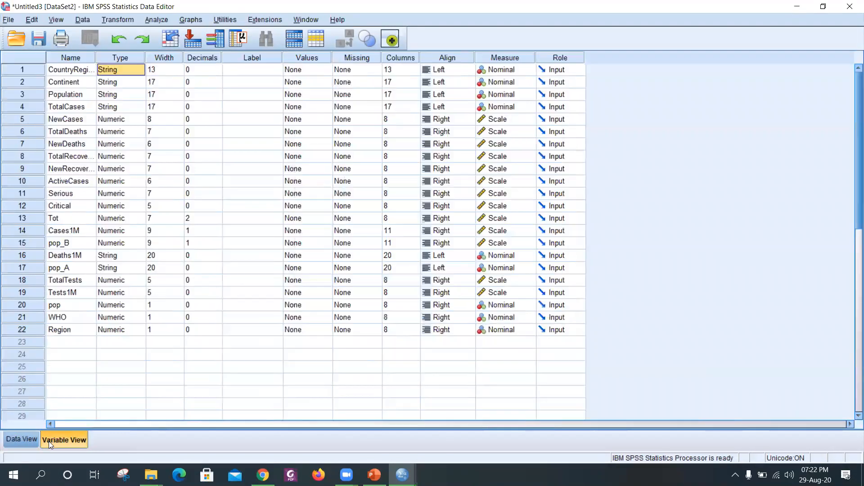
left_click(13, 439)
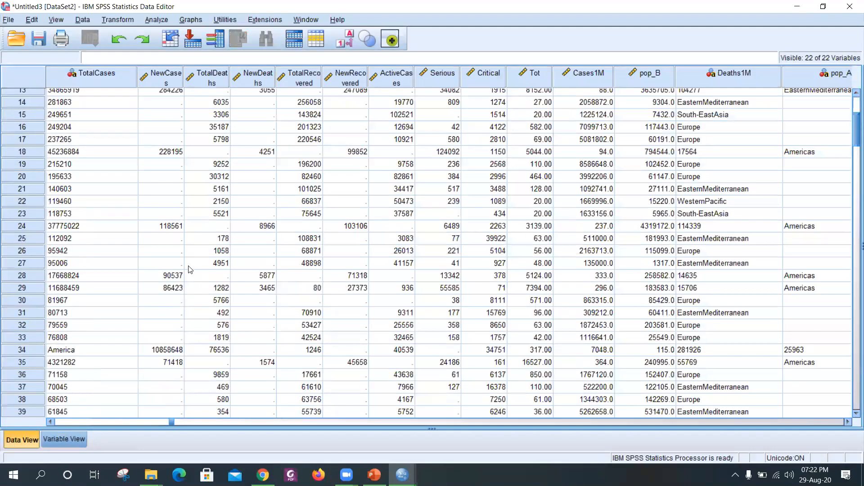
left_click(174, 423)
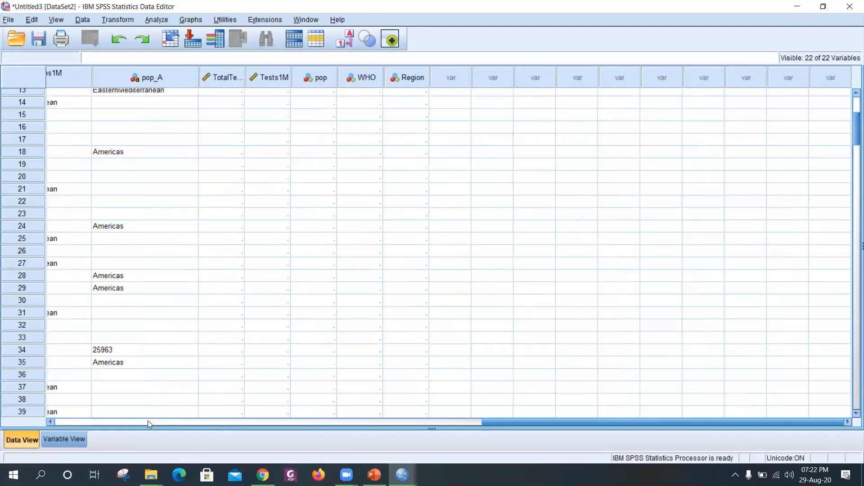
left_click_drag(521, 422, 2, 458)
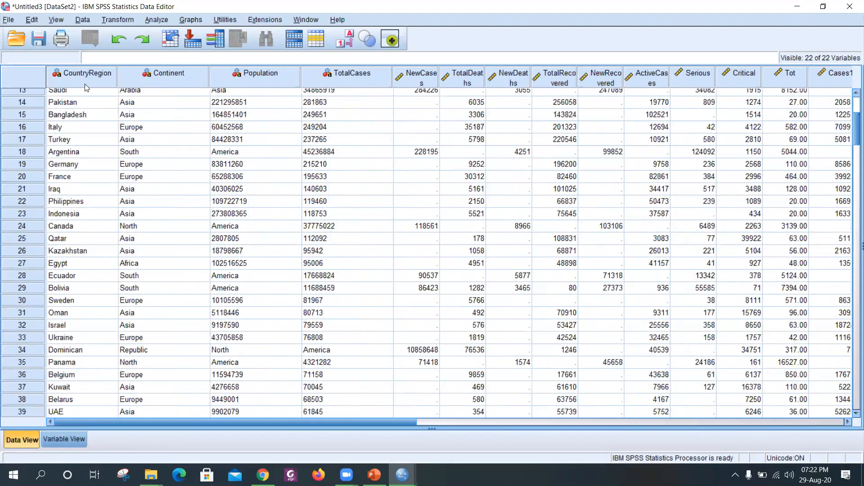
left_click(72, 435)
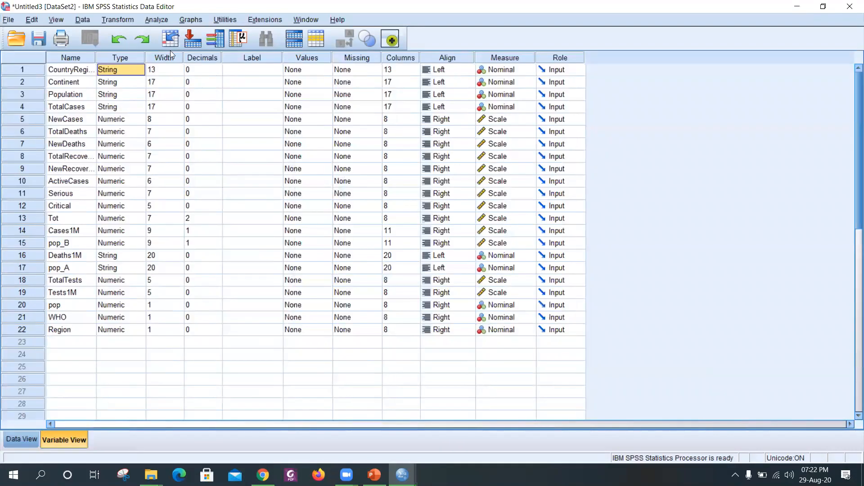
Step: Set both the width and the display column width of CountryRegion to 20, and check the case data
left_click(152, 70)
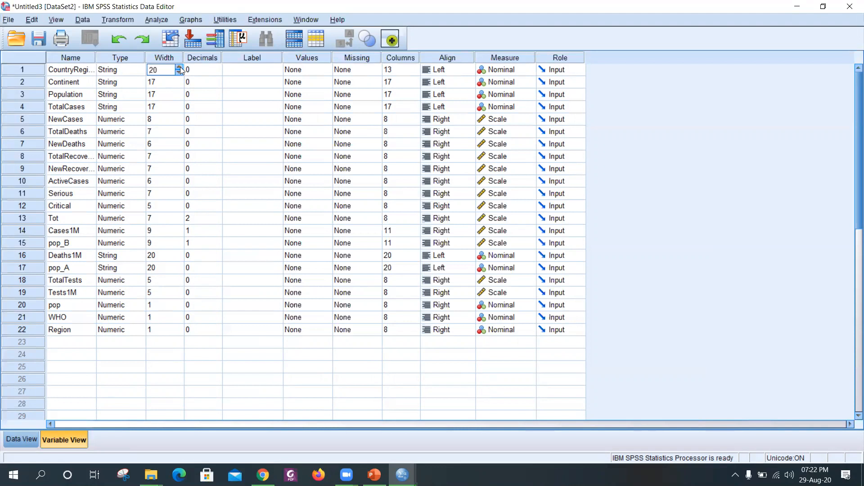
left_click(407, 71)
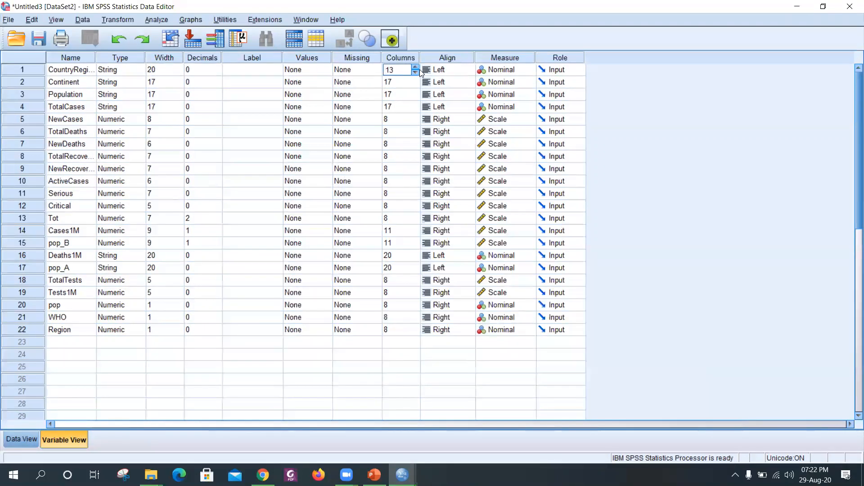
left_click(417, 67)
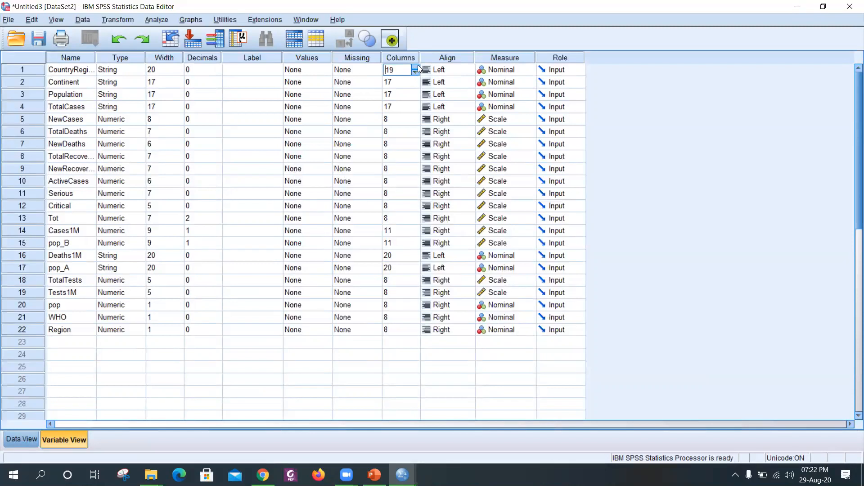
left_click(15, 439)
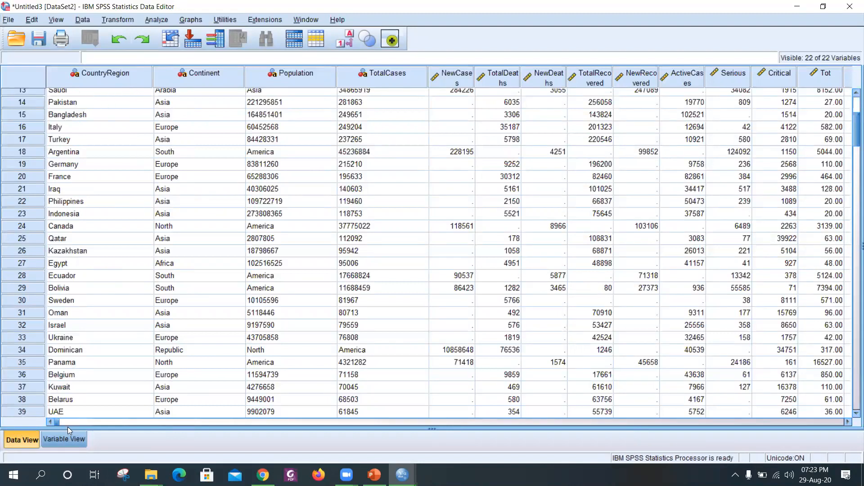
Step: Return to the variable definitions and widen the Name column to fit the full variable names
left_click(64, 441)
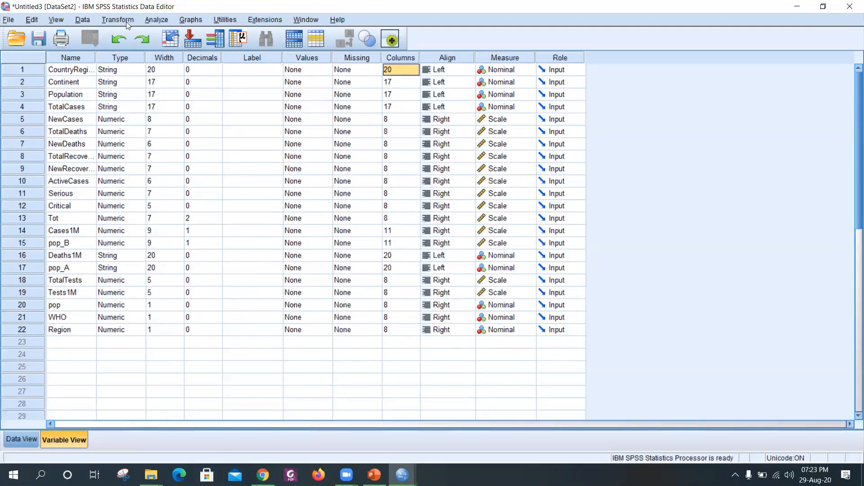
left_click(75, 70)
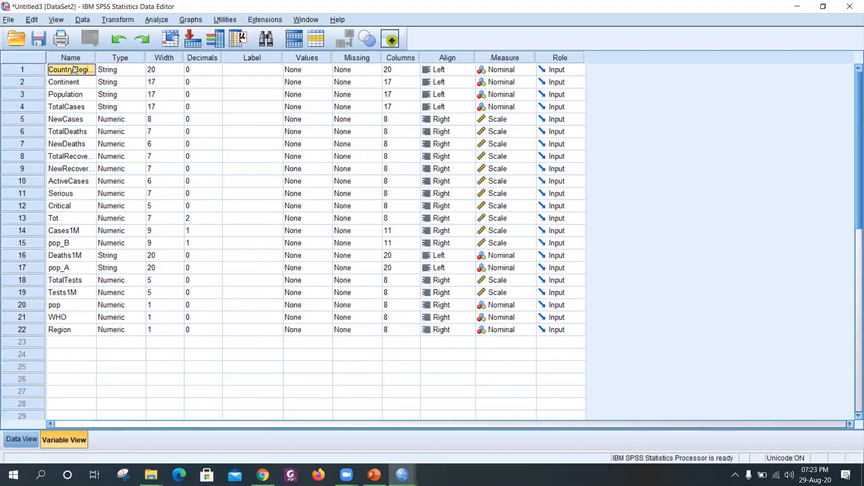
mouse_move(95, 57)
left_mouse_down()
mouse_move(159, 57)
mouse_move(104, 61)
left_mouse_up()
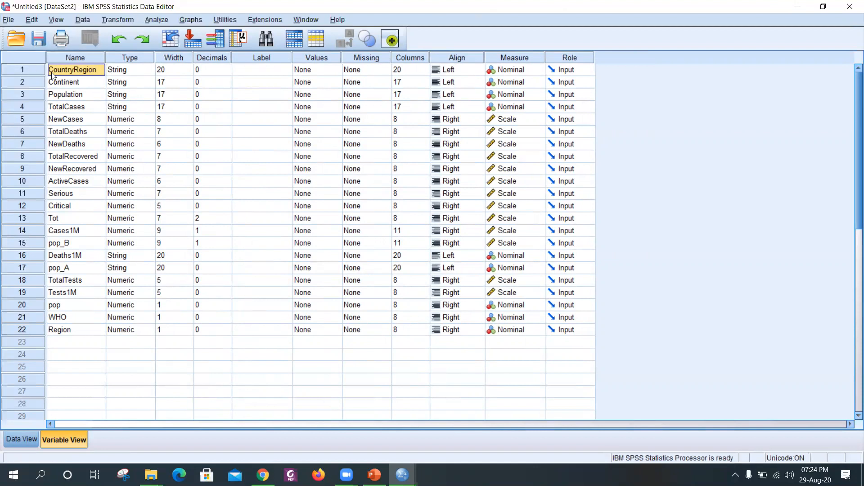
Step: Examine the Name, Label and Values attributes in the variable definitions for CountryRegion and Continent
left_click(77, 81)
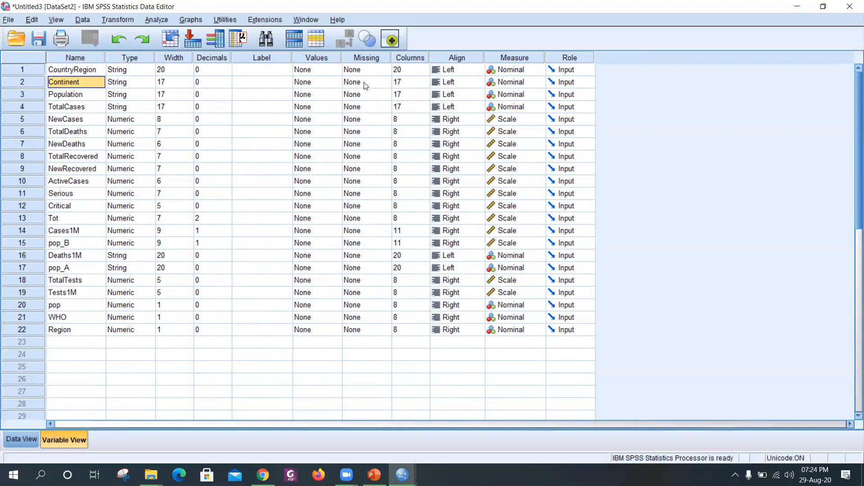
left_click(246, 74)
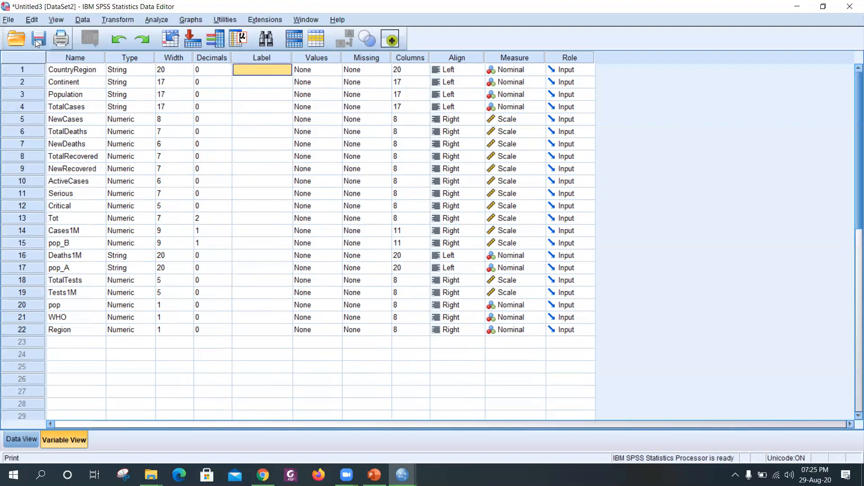
left_click(49, 72)
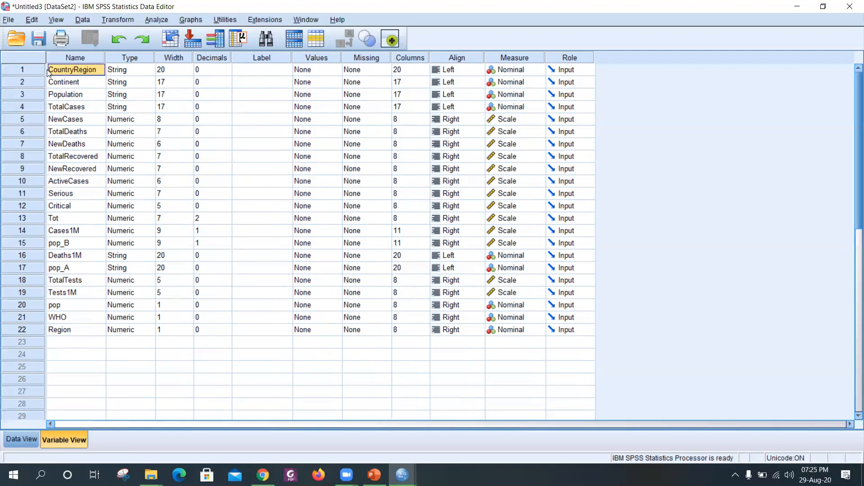
left_click(270, 59)
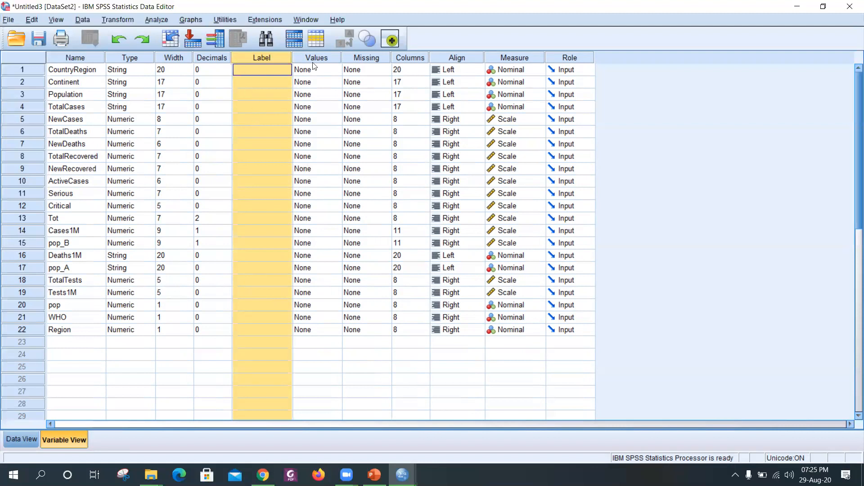
left_click(305, 72)
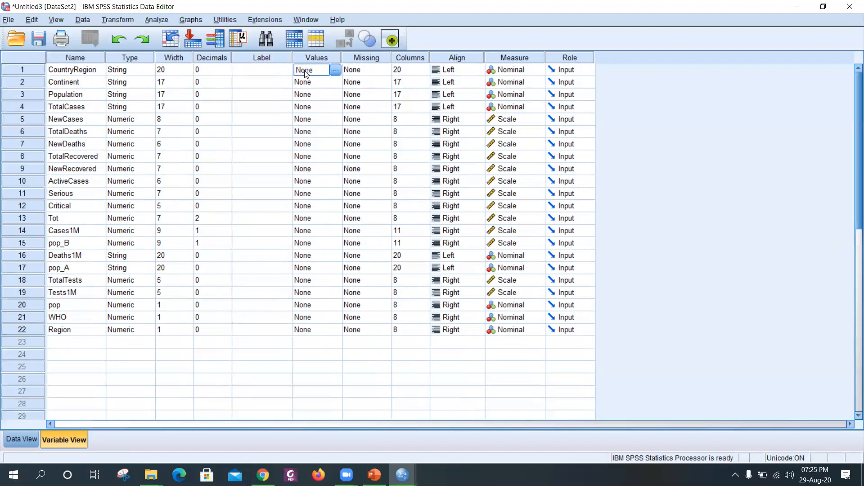
Step: Enter "Gender of country" as the label of the CountryRegion variable
left_click(273, 68)
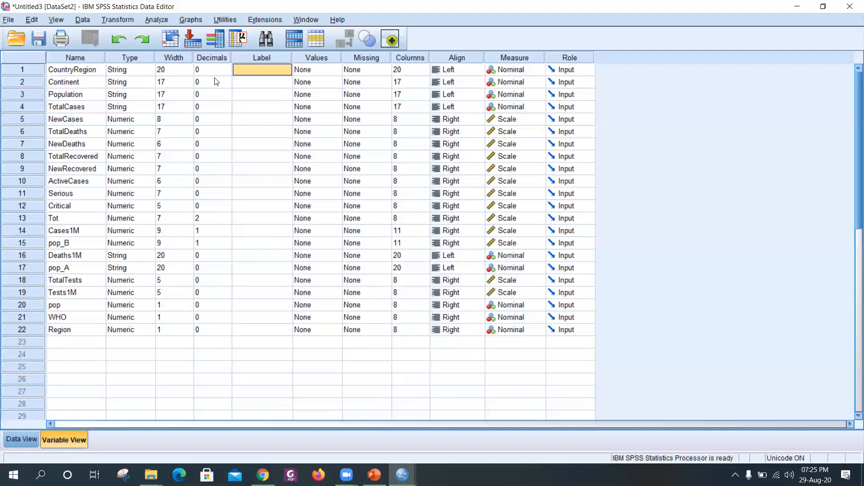
right_click(255, 70)
left_click(240, 65)
left_click(240, 66)
type("Gender")
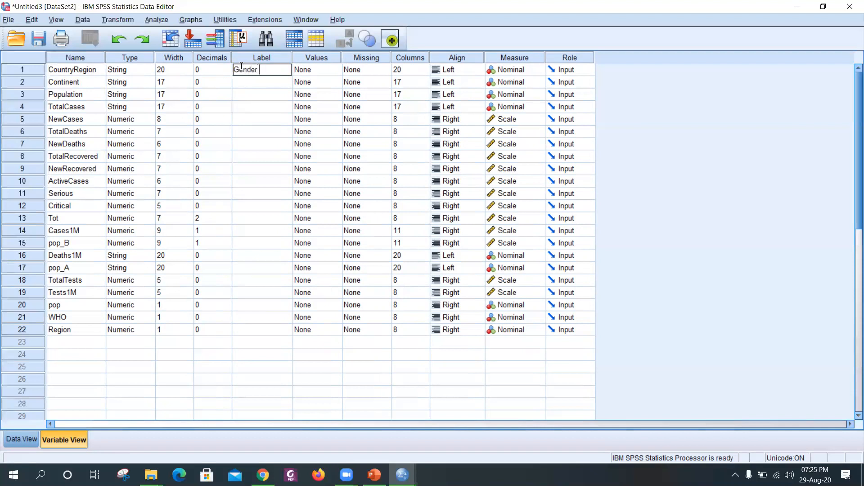
type(" of country")
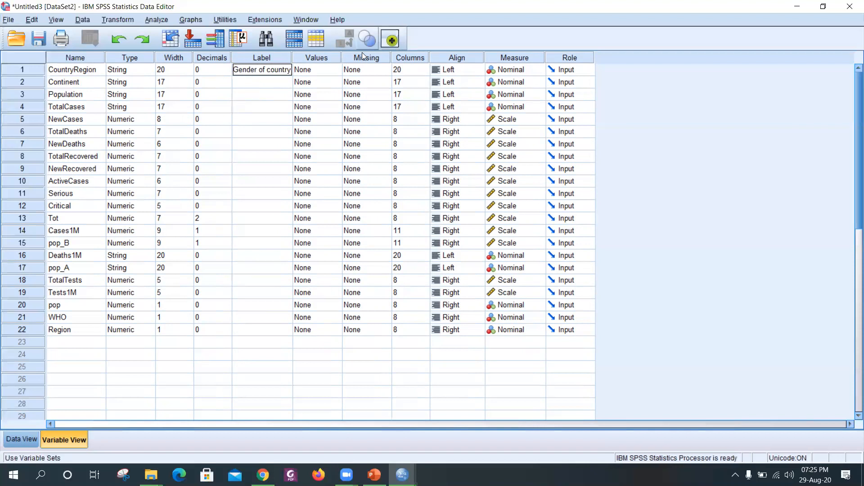
Step: Try to define the value label "male" for value 0 of the CountryRegion variable
left_click(326, 71)
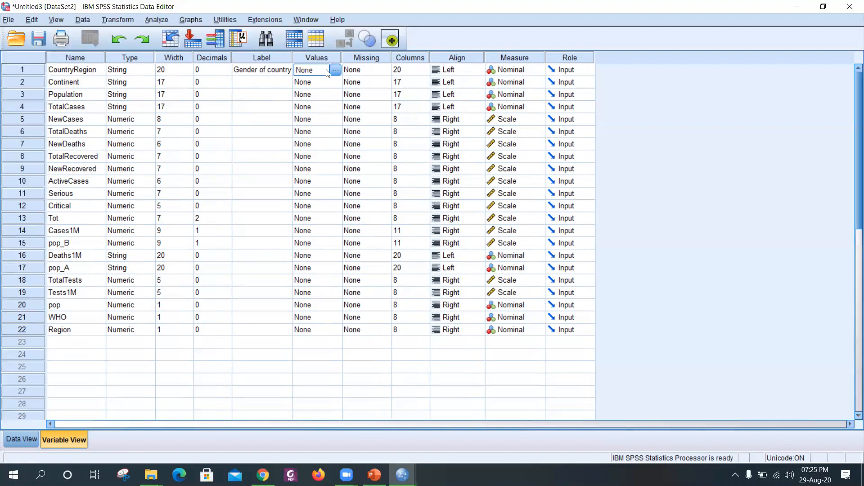
left_click(335, 70)
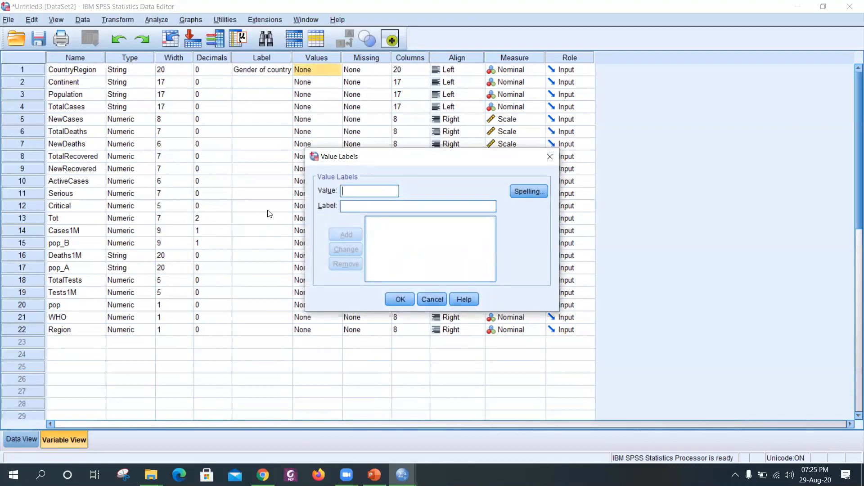
type("0")
type("mal")
type("e")
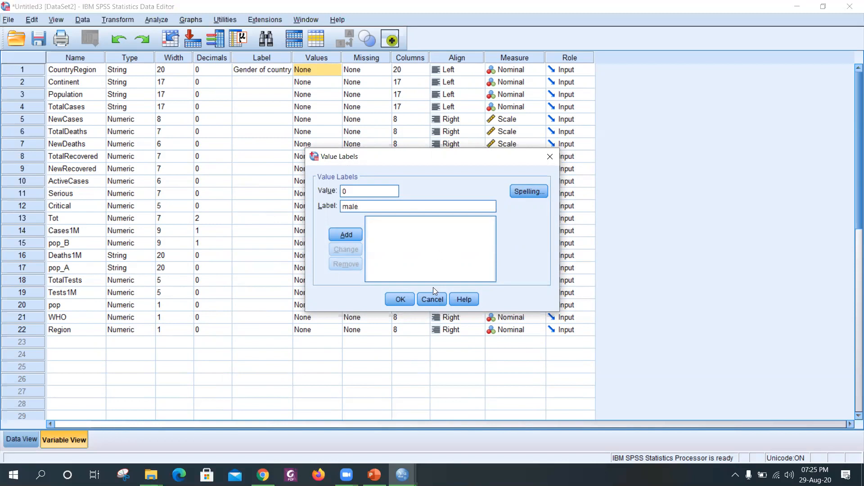
left_click(410, 299)
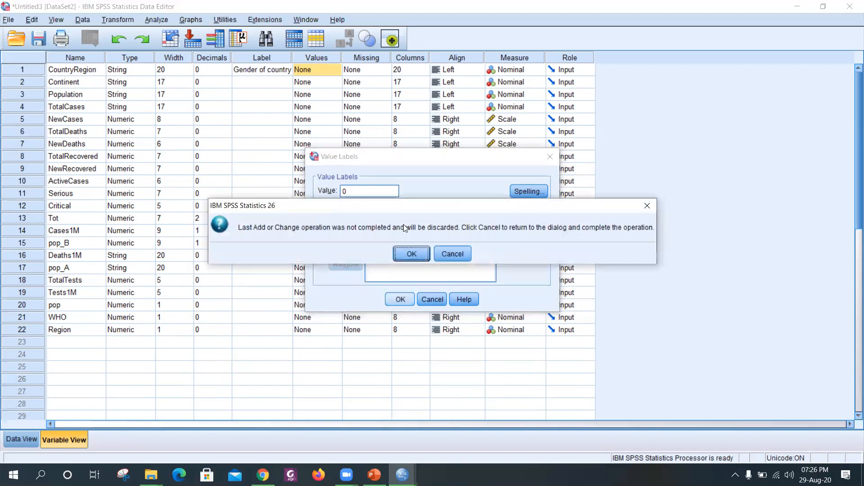
left_click(399, 254)
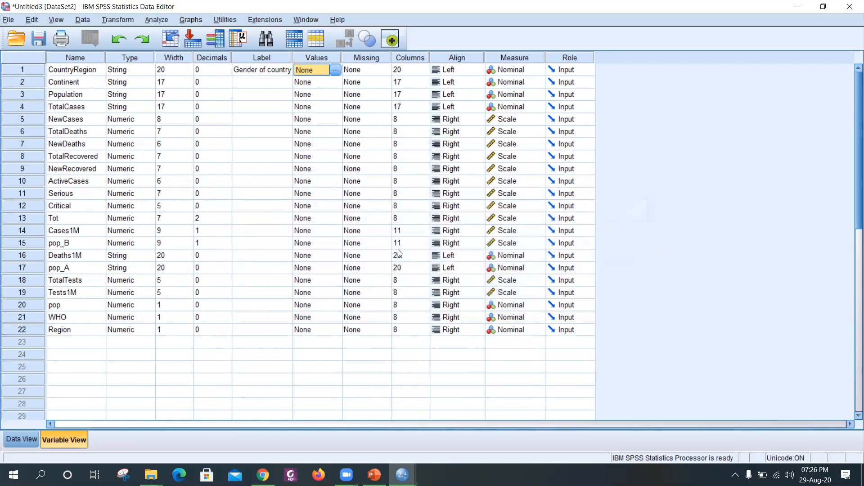
Step: Clear the label of the CountryRegion variable
left_click(280, 74)
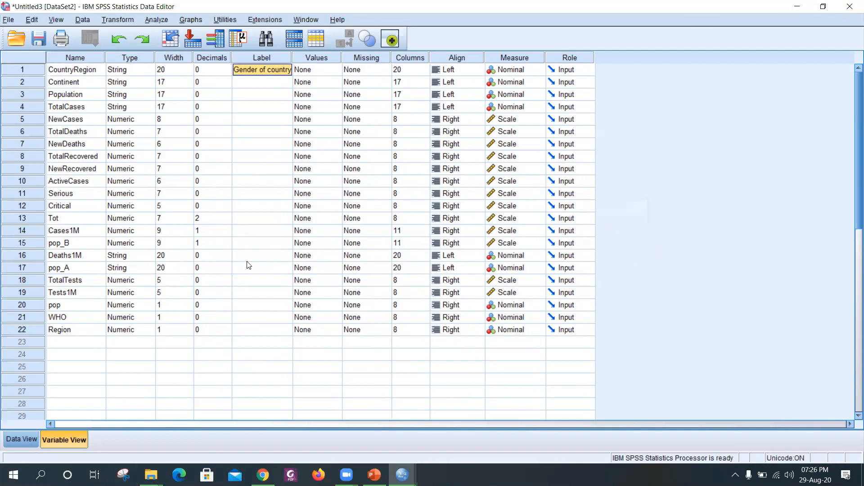
right_click(258, 71)
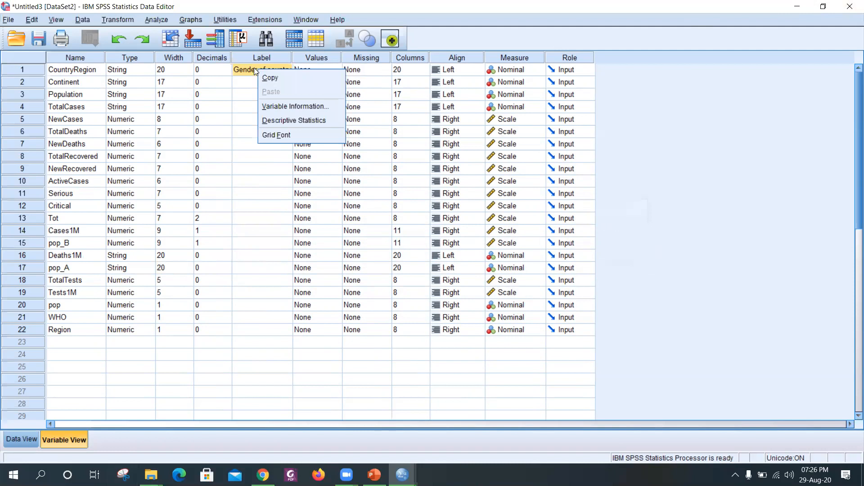
left_click(254, 67)
double_click(254, 67)
left_click_drag(282, 68, 224, 68)
key("BackSpace")
key("Delete")
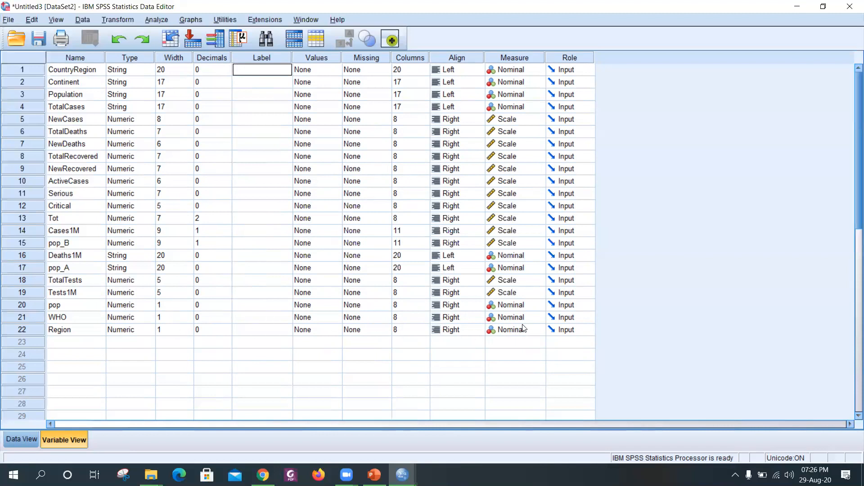
Step: Enter "gender of pop" as the label of the pop variable
left_click(257, 303)
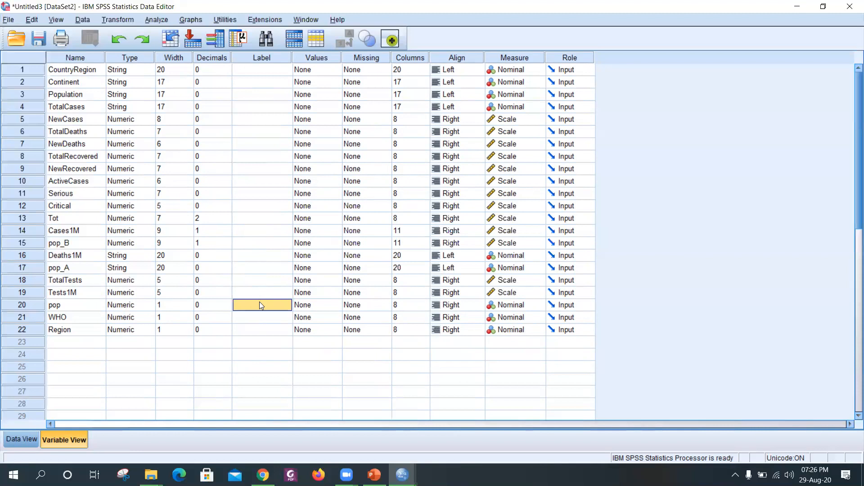
left_click(247, 306)
type("gender og")
key("BackSpace")
key("BackSpace")
type("f pop")
Step: Define value labels for the pop variable, with "male" for 0 and a second entry for 1
left_click(307, 305)
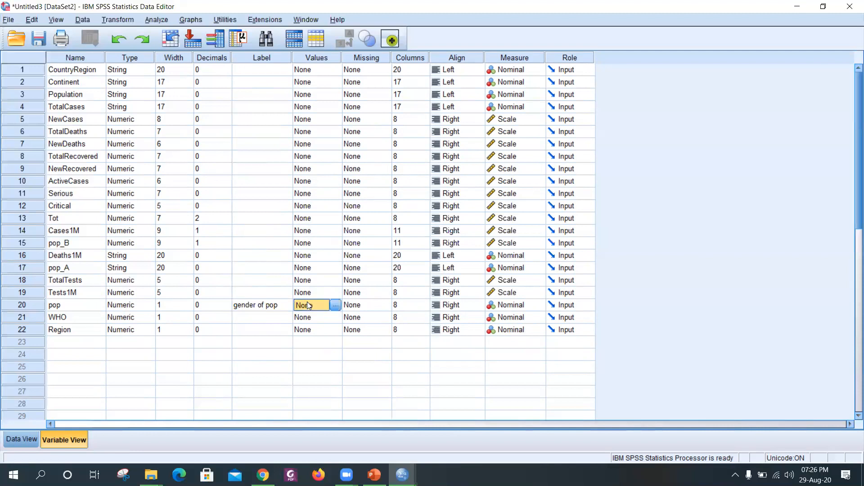
left_click(335, 306)
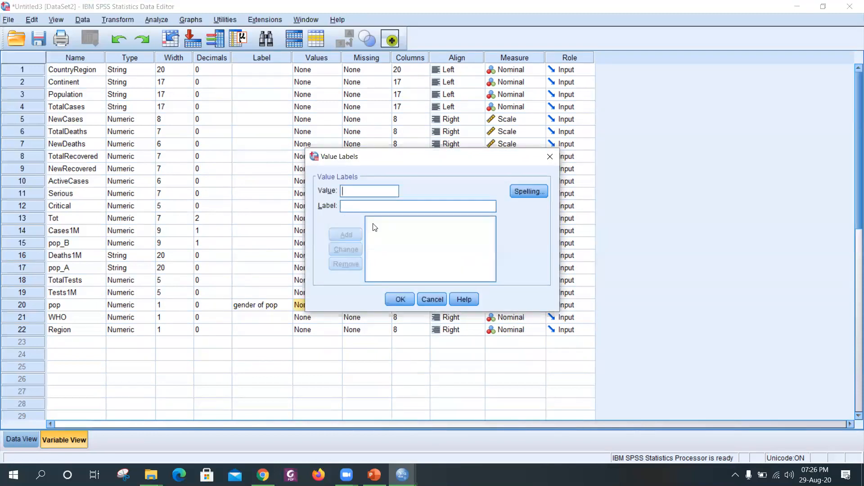
type("0")
type("male")
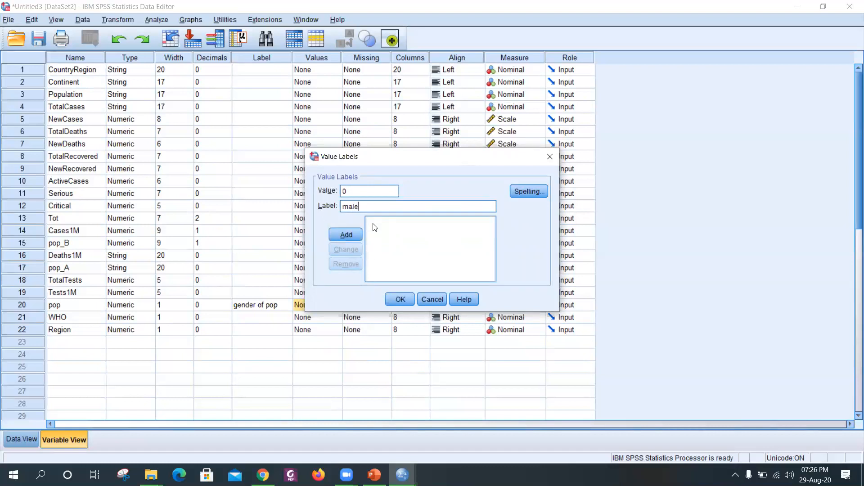
left_click(346, 233)
type("1")
left_click(344, 232)
left_click(399, 300)
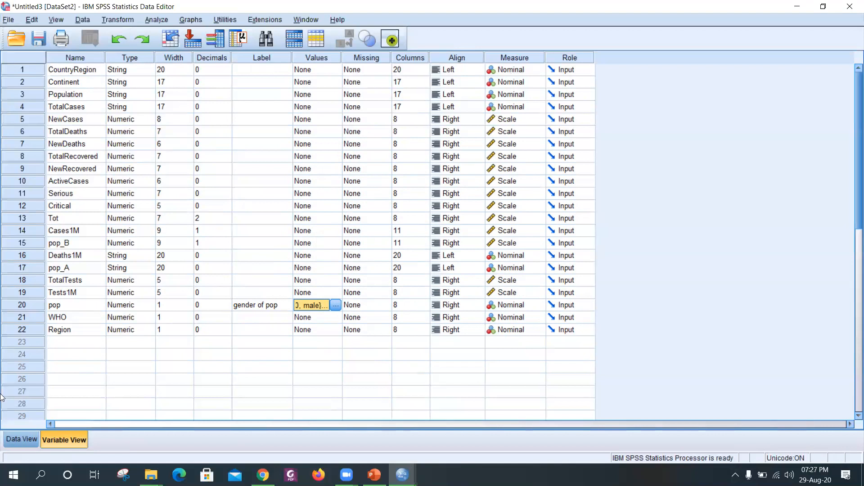
Step: Check the case data and return to the variable definitions
left_click(21, 439)
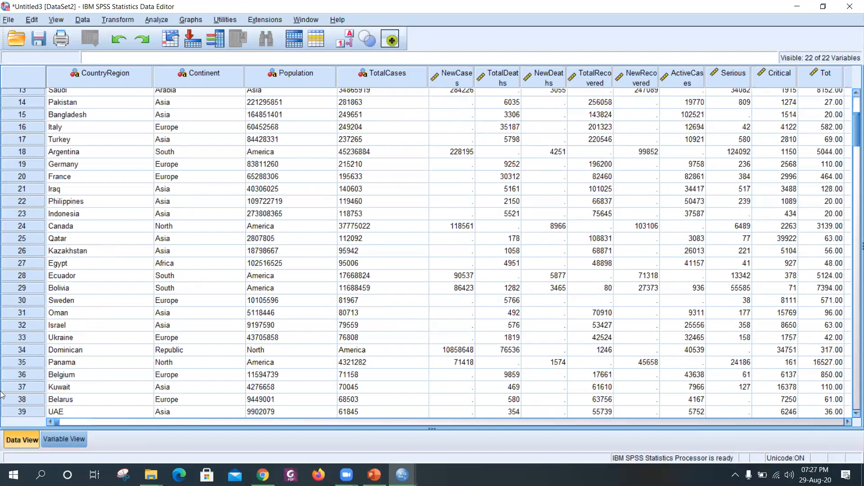
left_click(67, 440)
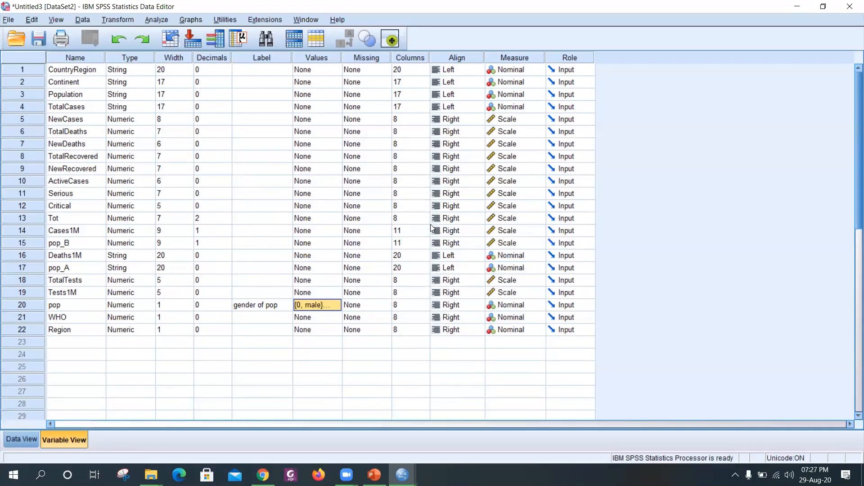
left_click(21, 439)
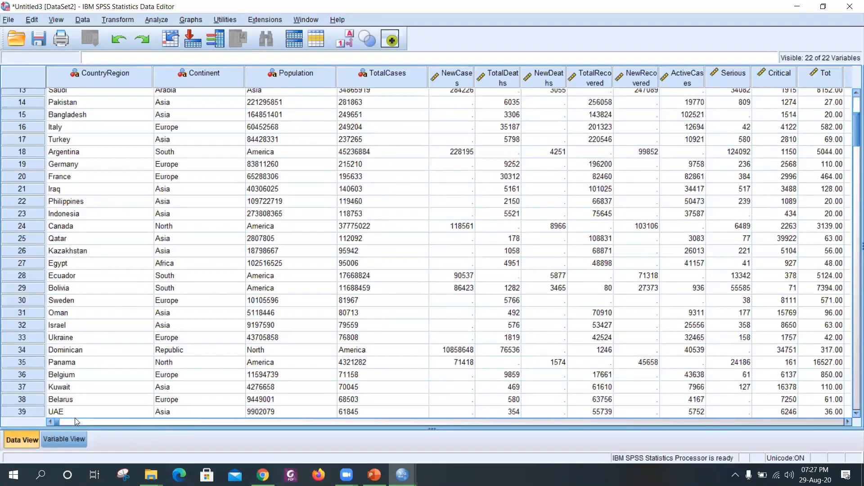
left_click(63, 439)
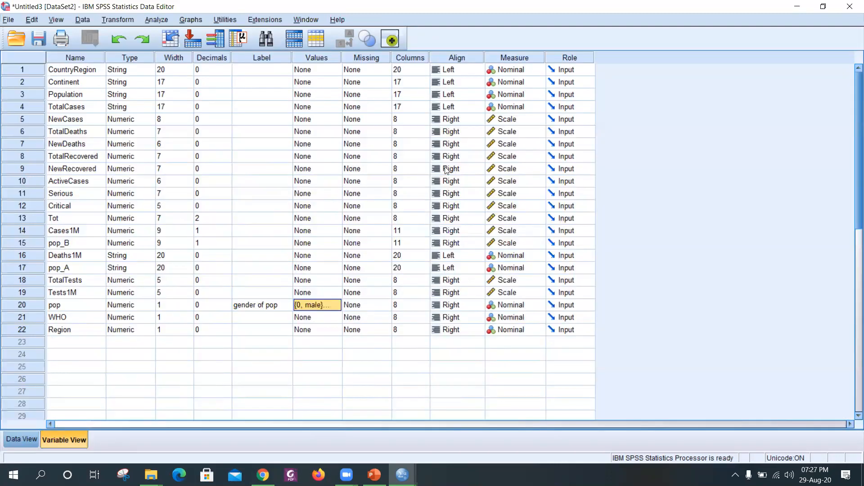
Step: Examine the measurement level options available for the string variable CountryRegion and the numeric variables Critical and TotalDeaths
left_click(498, 70)
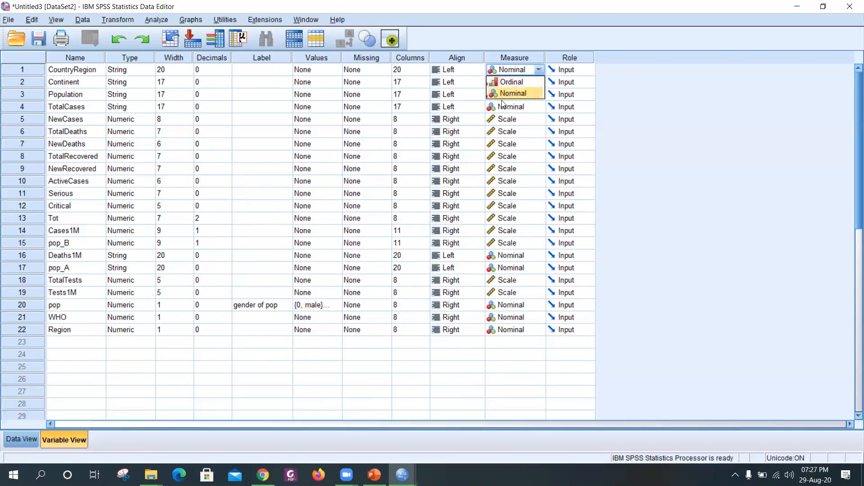
left_click(512, 207)
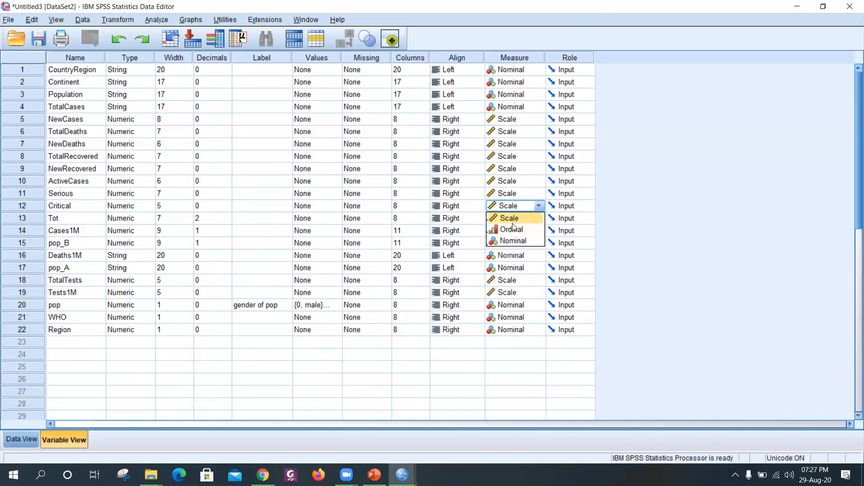
left_click(511, 73)
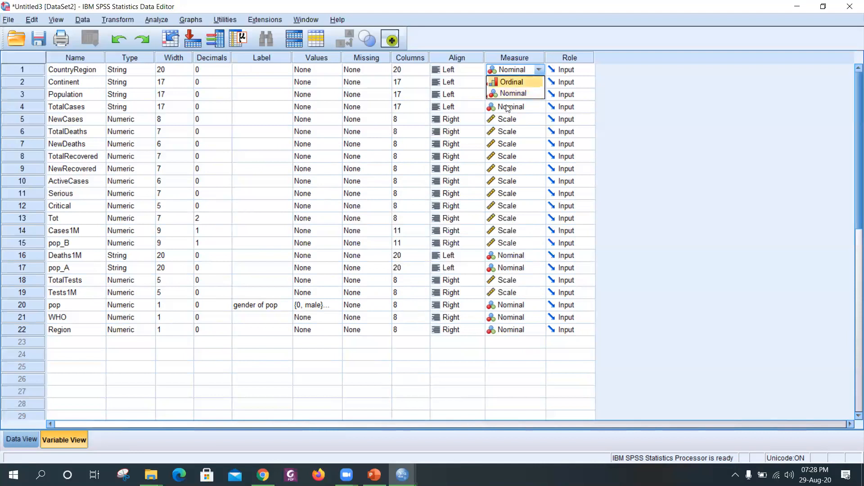
left_click(502, 132)
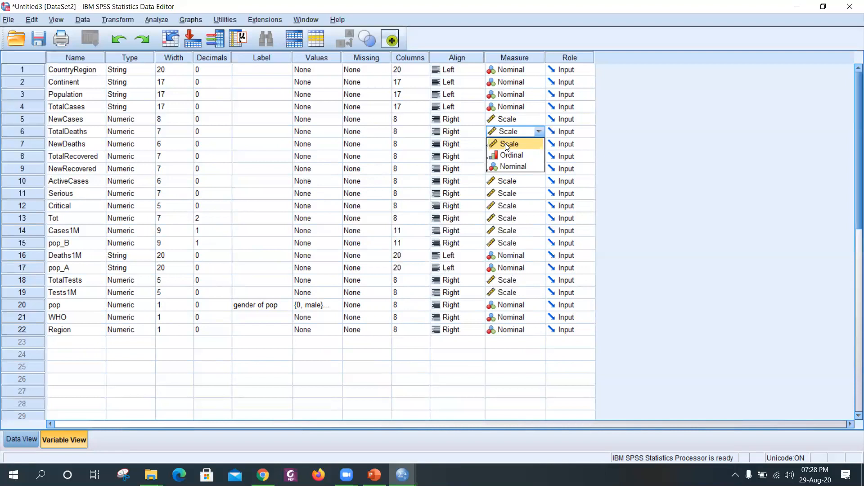
Step: Examine the role options available for the CountryRegion variable
left_click(555, 74)
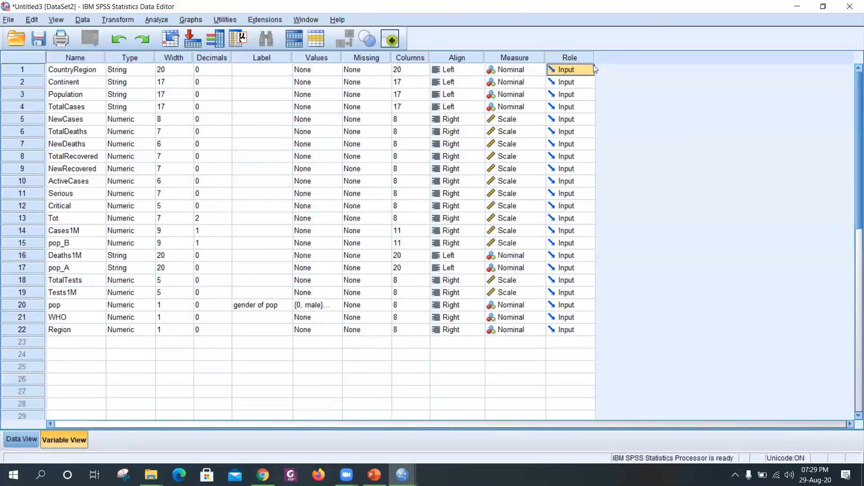
left_click(564, 70)
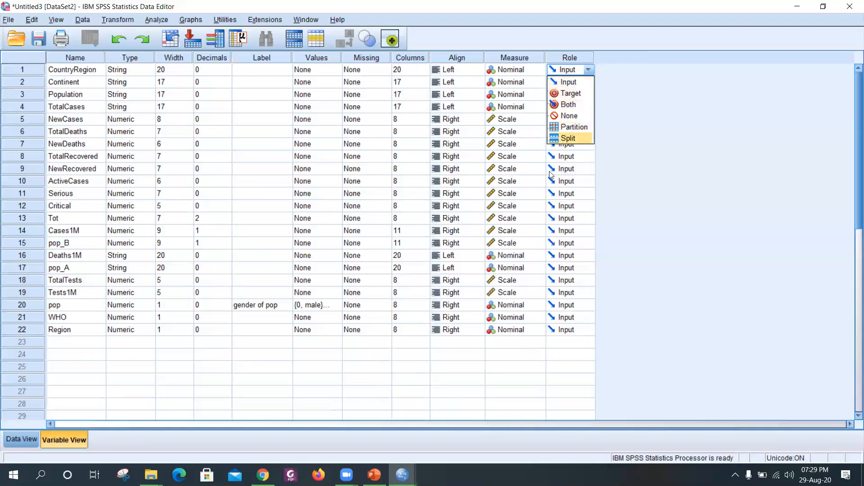
left_click(198, 355)
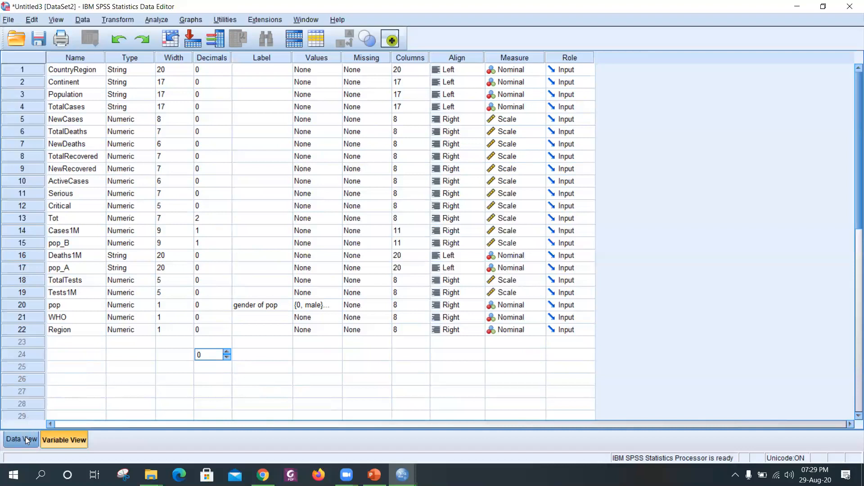
Step: Clear the label of the pop variable
left_click(254, 304)
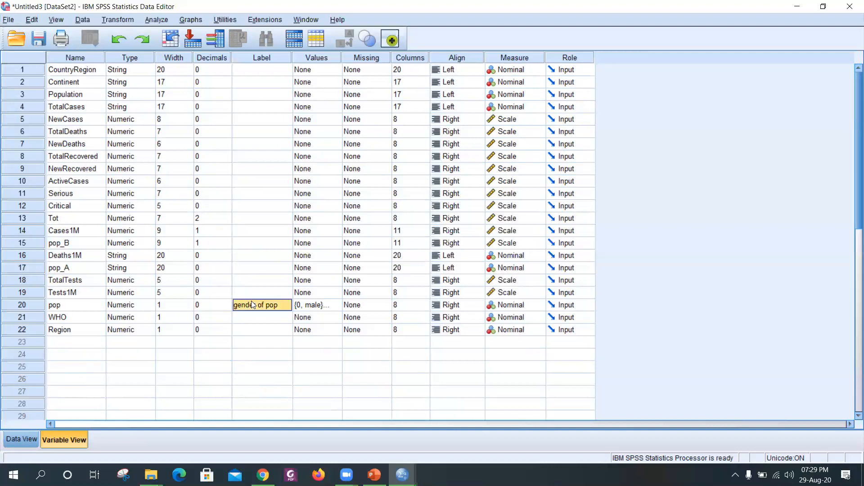
left_click(279, 308)
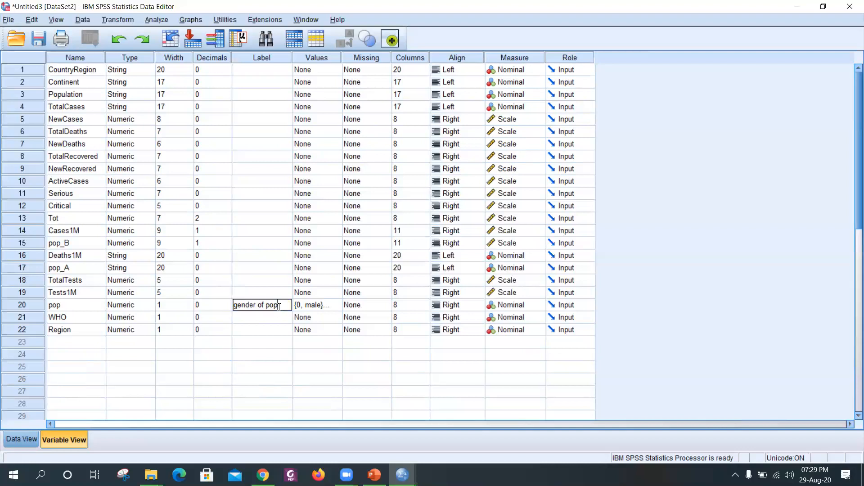
left_click_drag(279, 307, 215, 306)
key("BackSpace")
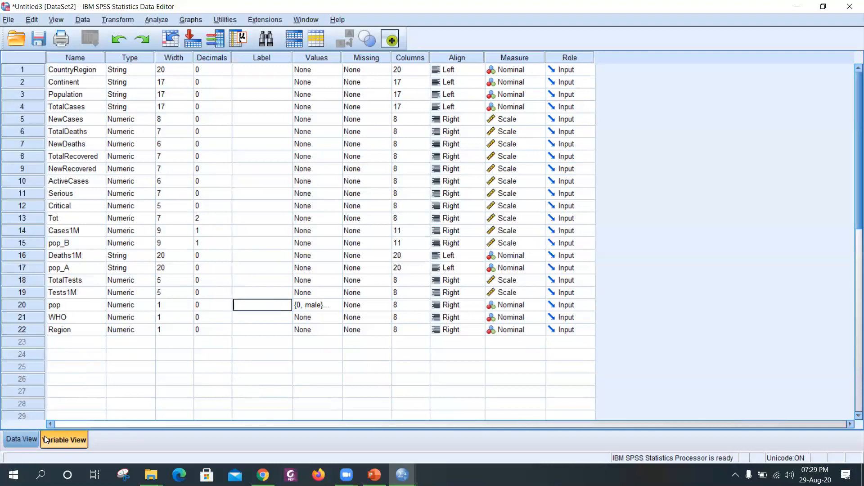
Step: Return to the case data and examine the file commands for creating, opening and importing data
left_click(16, 445)
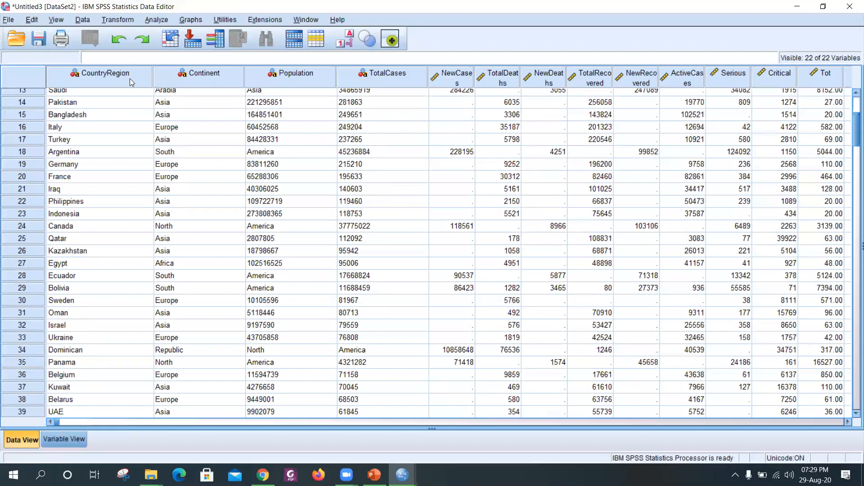
scroll(94, 250, "up", 4)
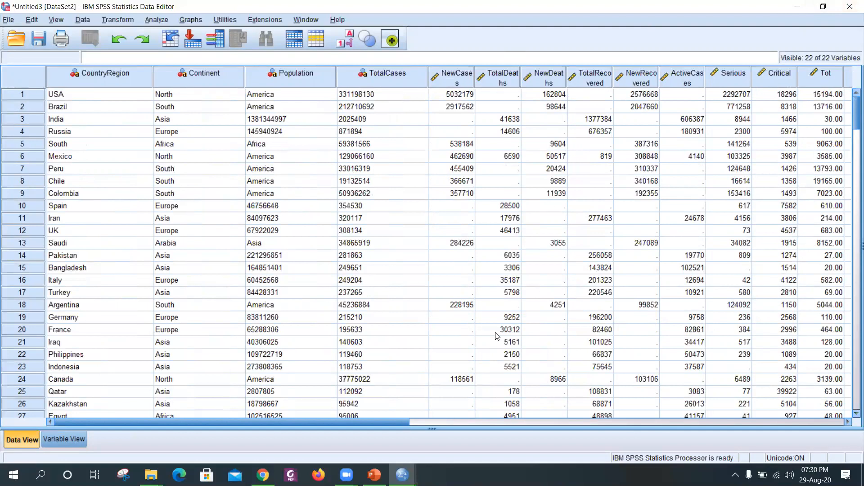
left_click(8, 21)
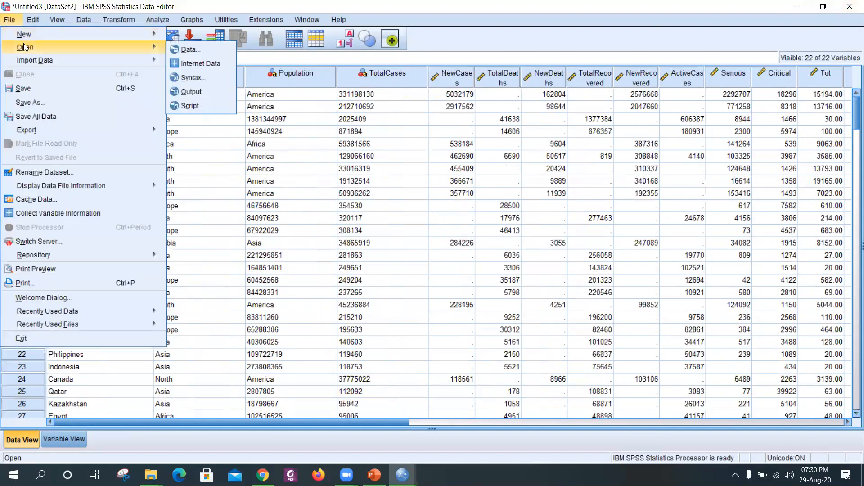
mouse_move(23, 40)
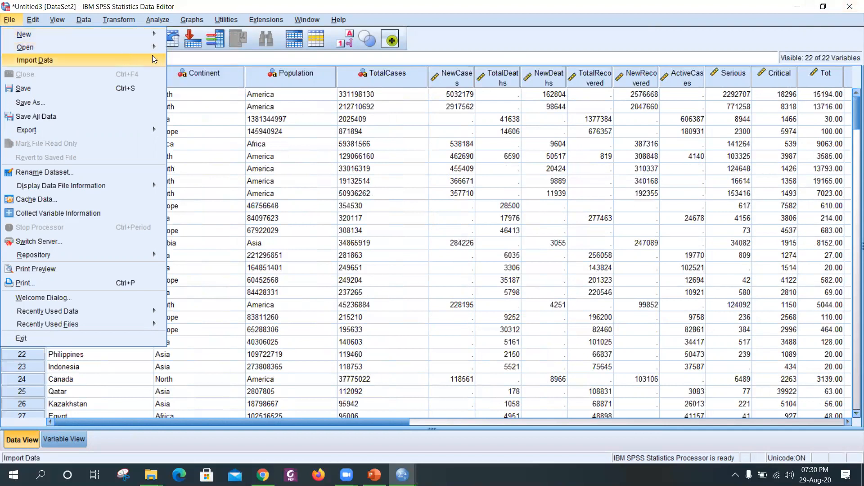
mouse_move(158, 36)
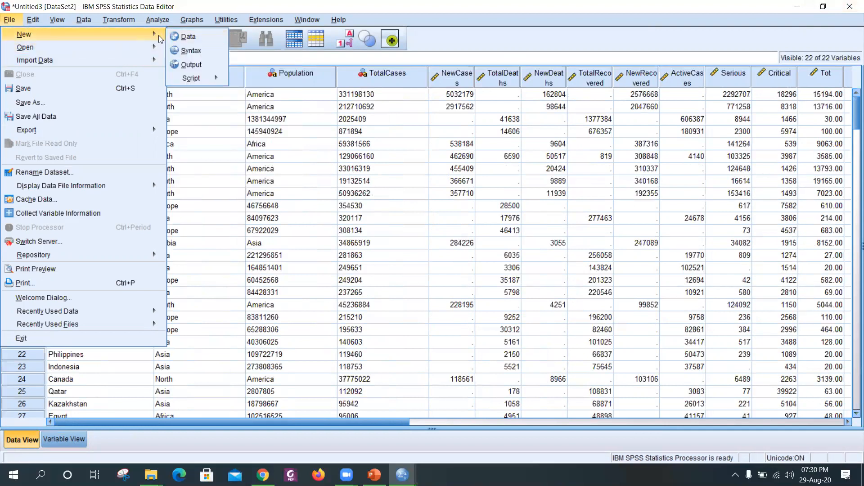
mouse_move(108, 27)
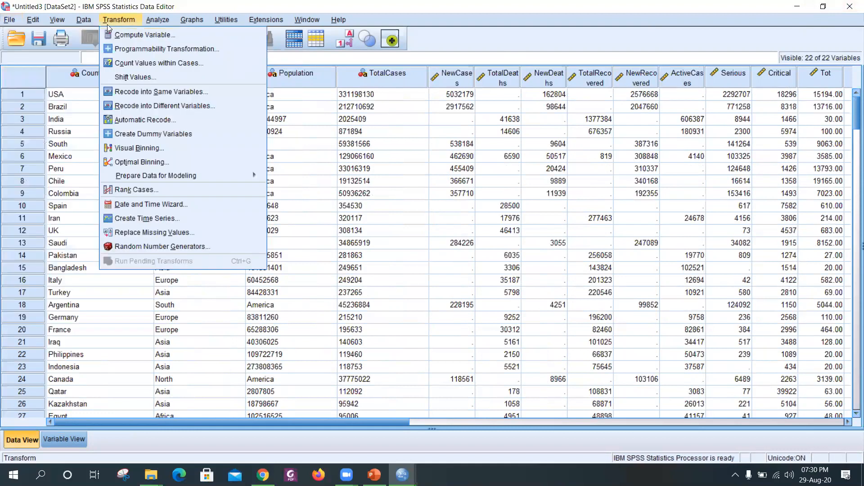
mouse_move(9, 19)
mouse_move(62, 41)
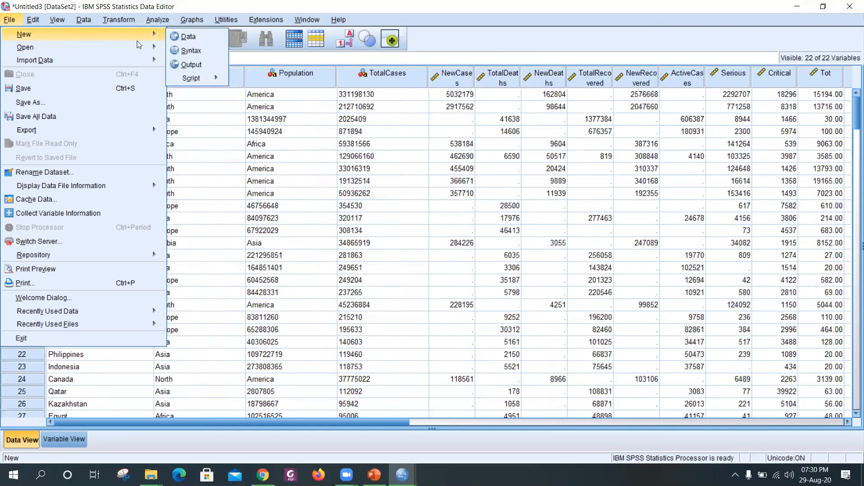
mouse_move(124, 53)
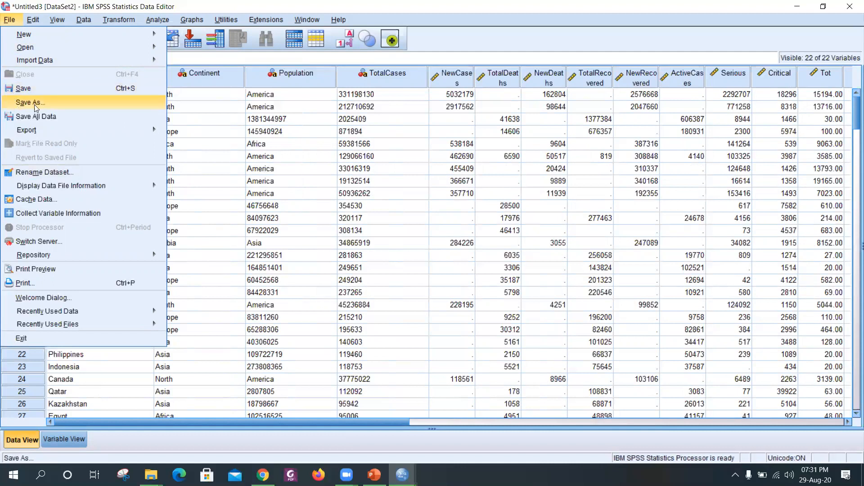
Step: Examine the Save Data As options without saving, and look over the remaining file commands
left_click(79, 103)
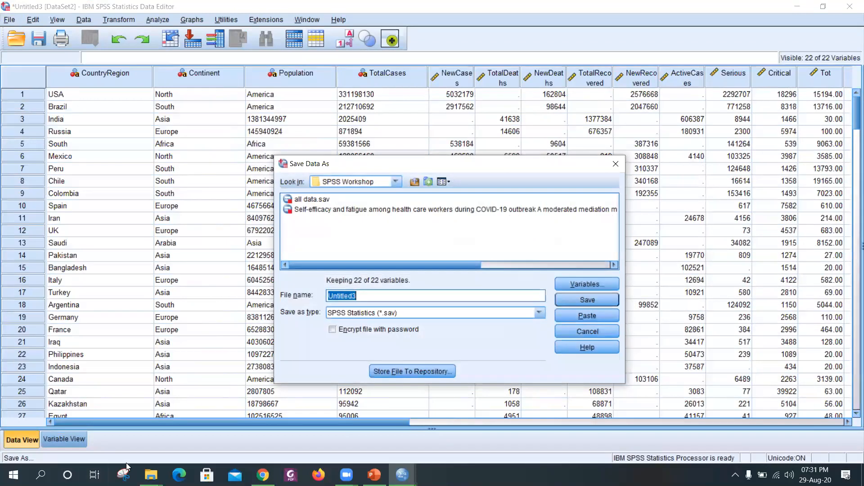
left_click(615, 164)
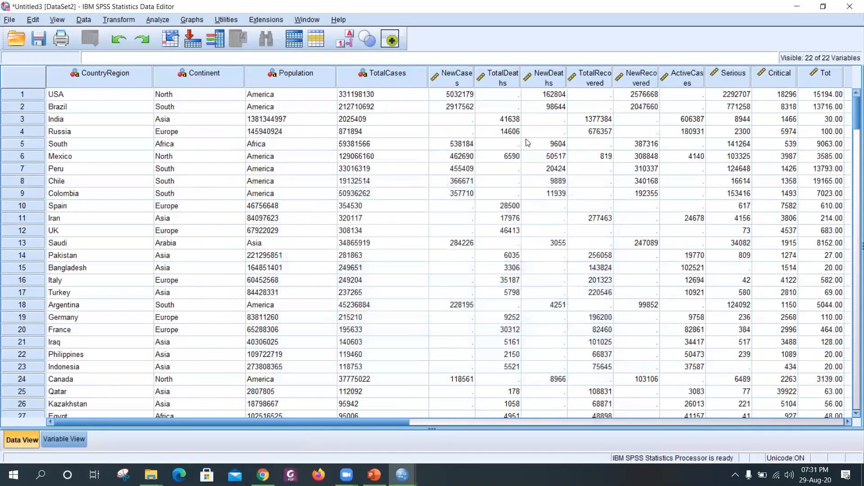
left_click(5, 20)
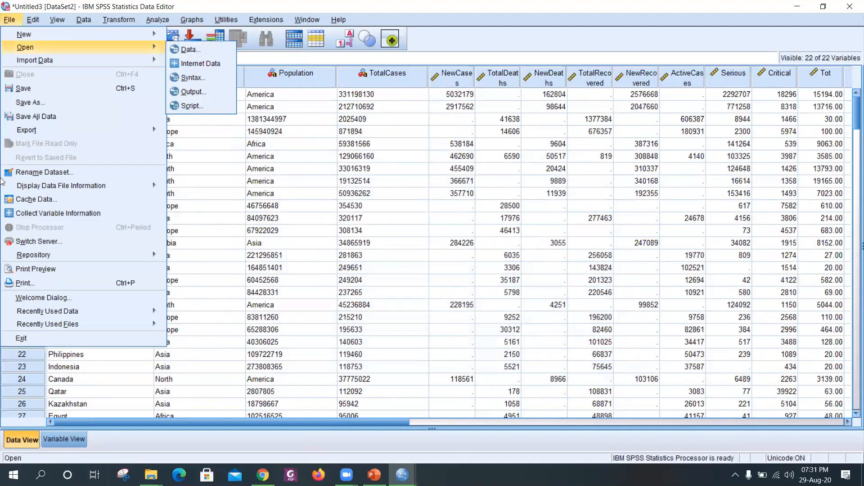
mouse_move(28, 132)
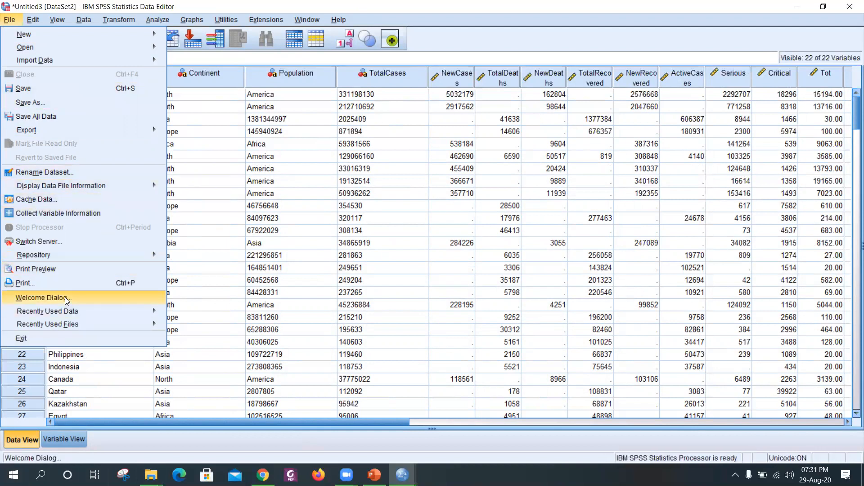
Step: Go to case number 30 in the data
mouse_move(34, 21)
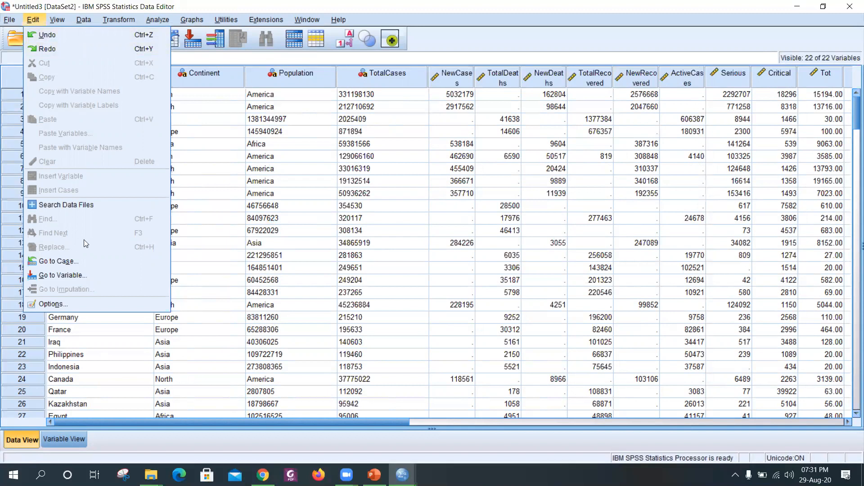
left_click(55, 260)
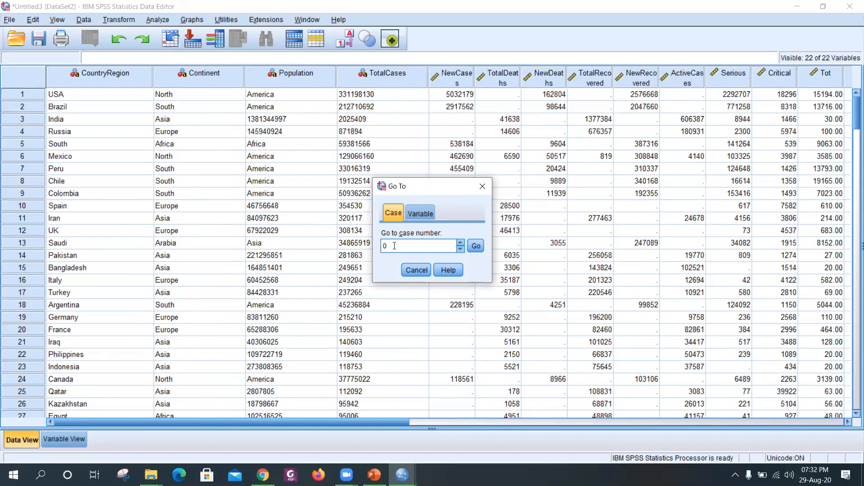
key("BackSpace")
type("3")
left_click(477, 247)
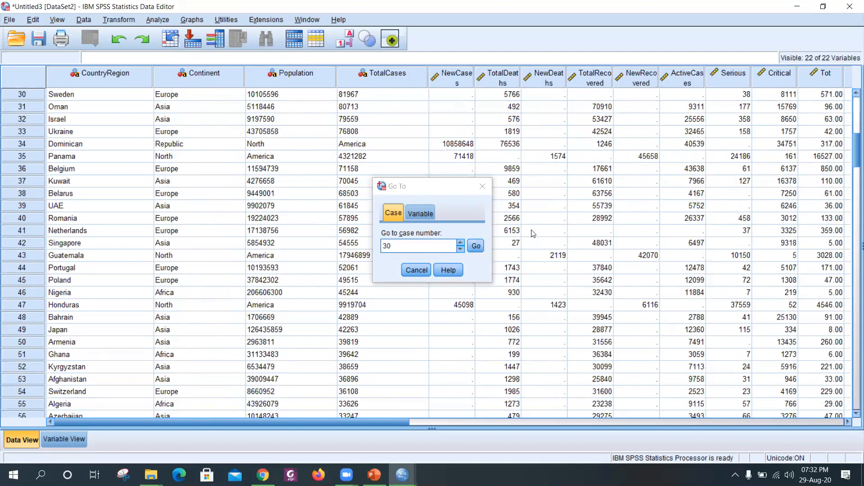
left_click(423, 270)
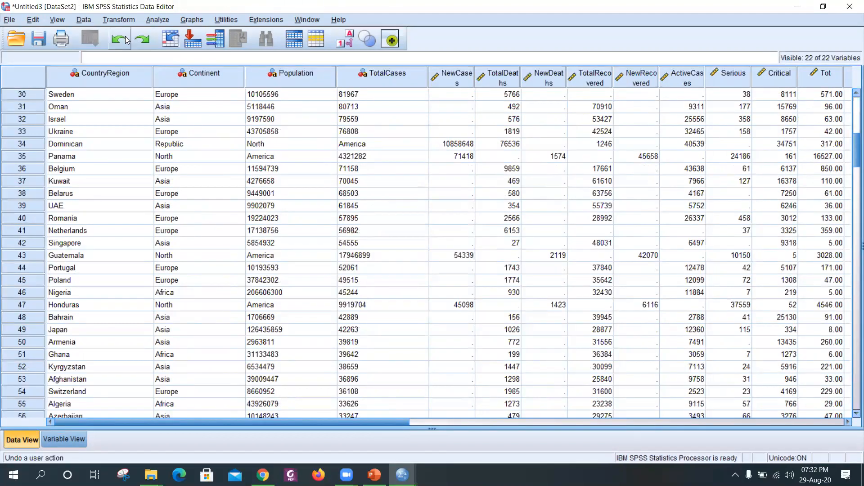
Step: Delete the last letter of the Continent value for case 5, and undo the edit
scroll(480, 255, "up", 10)
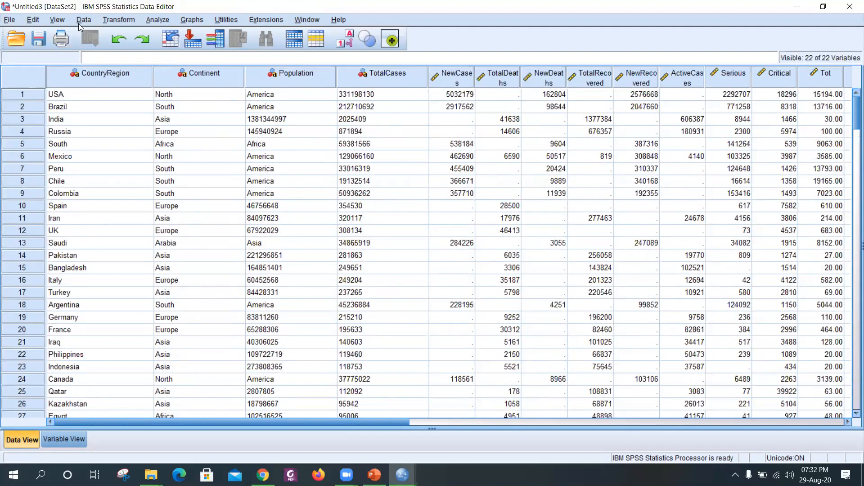
left_click(168, 149)
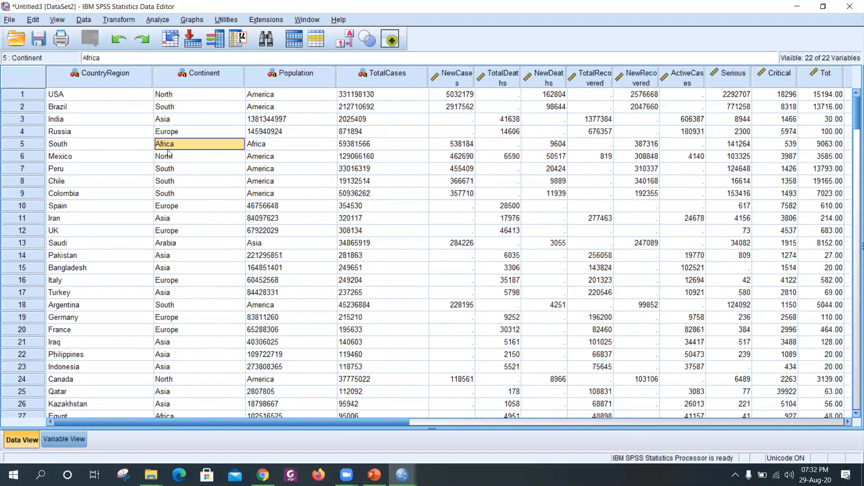
double_click(177, 143)
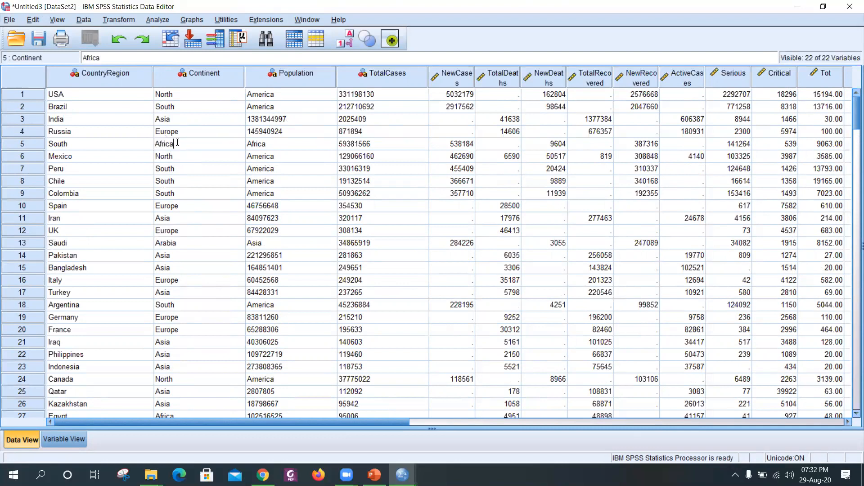
key("BackSpace")
left_click(123, 169)
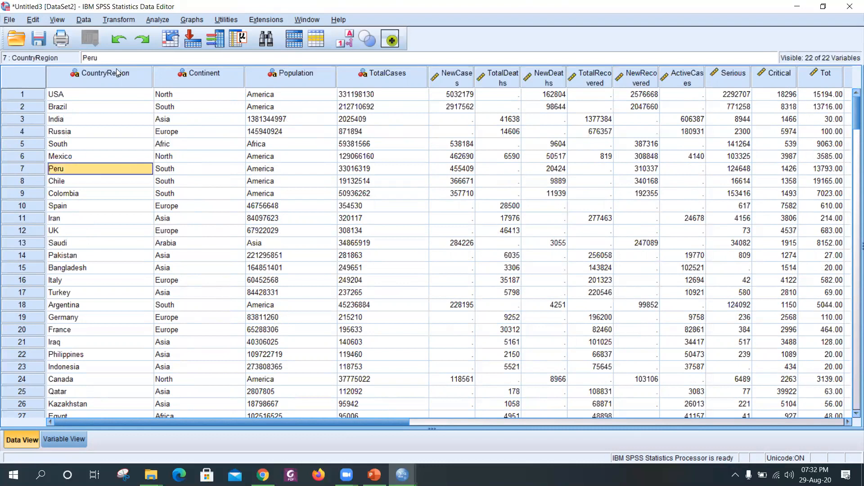
left_click(118, 39)
Step: Examine the graph, data and transformation commands, and view the Codebook report's variable selection without running it
left_click(56, 20)
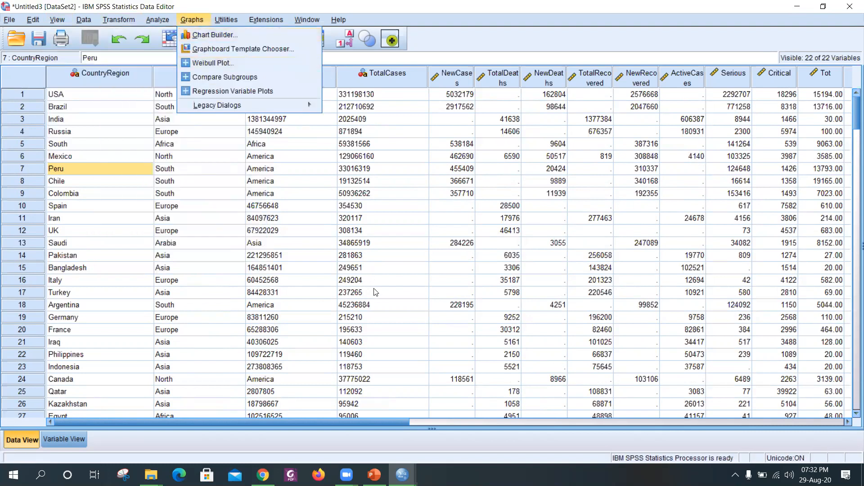
mouse_move(76, 23)
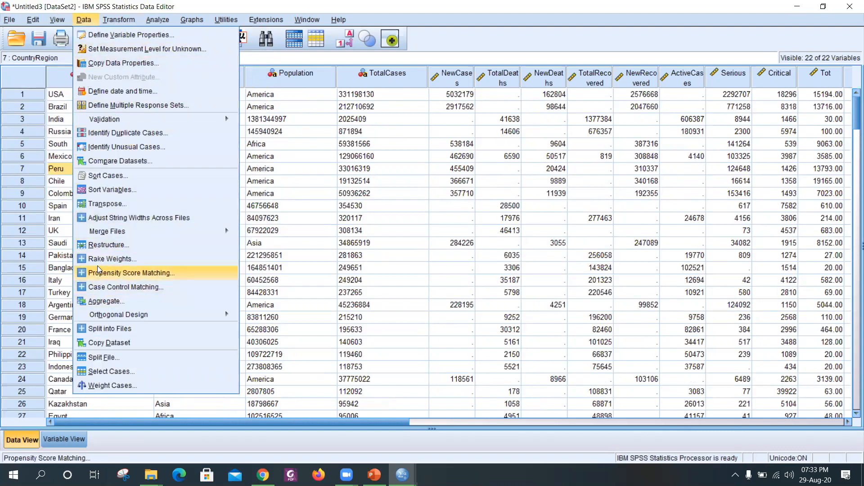
mouse_move(131, 23)
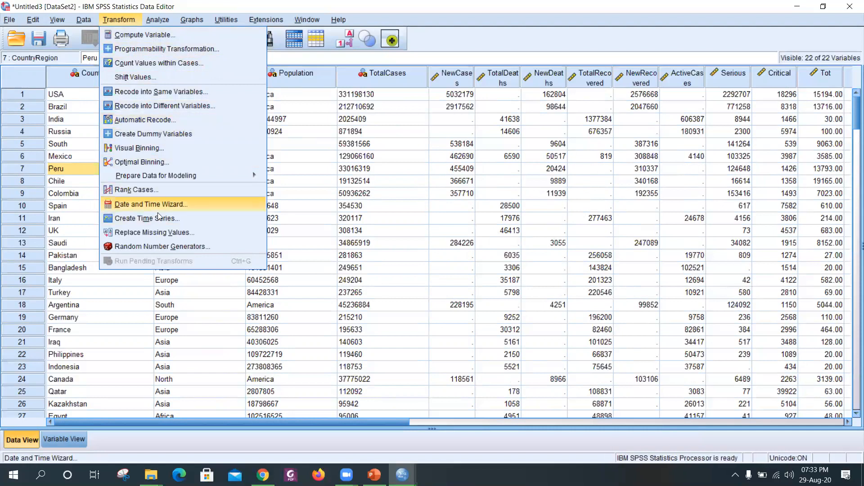
mouse_move(207, 21)
mouse_move(165, 21)
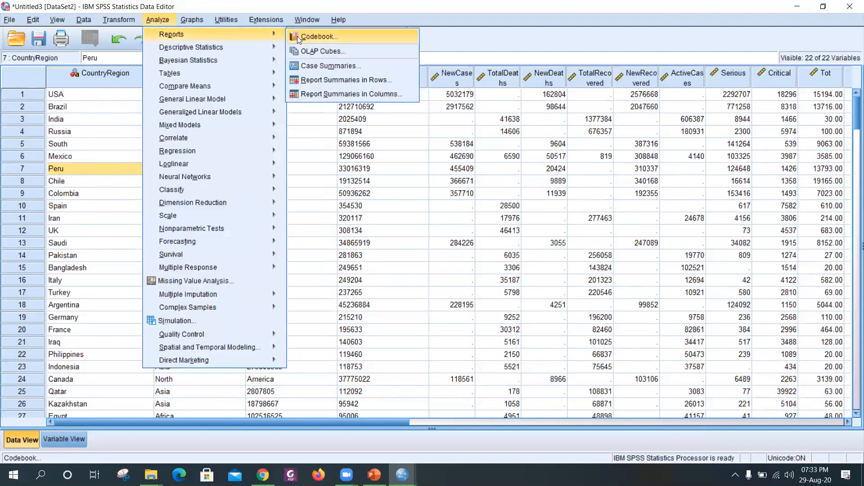
left_click(297, 36)
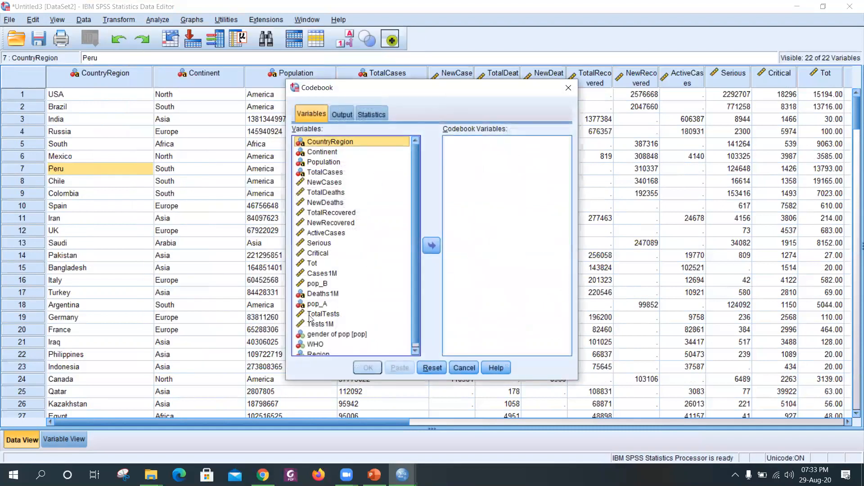
left_click(567, 88)
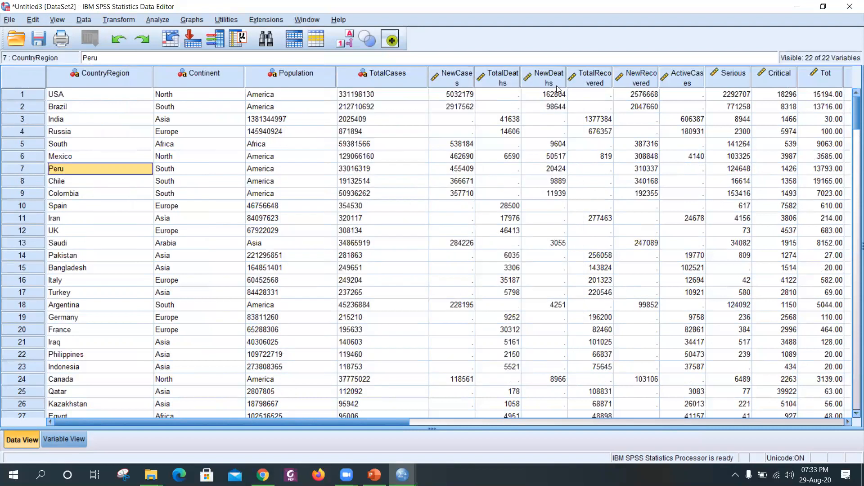
Step: Examine the analysis procedures for descriptive and Bayesian statistics, comparing means, regression and nonparametric tests, plus the utility commands
left_click(166, 20)
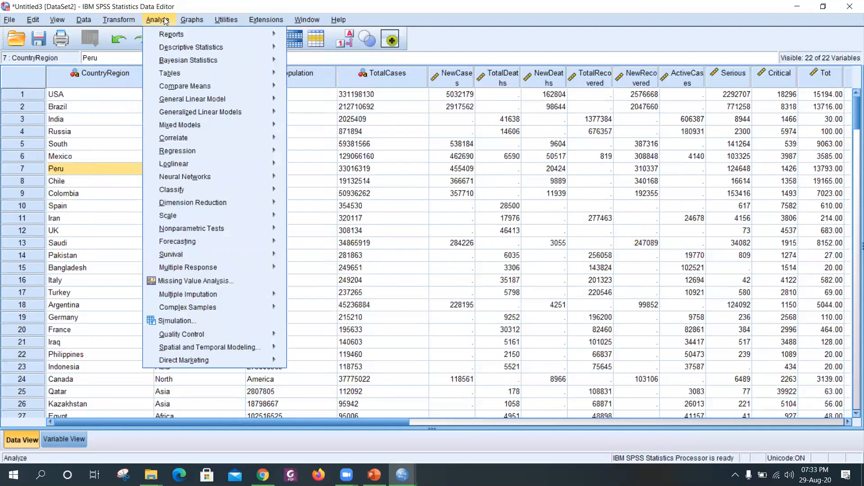
mouse_move(170, 52)
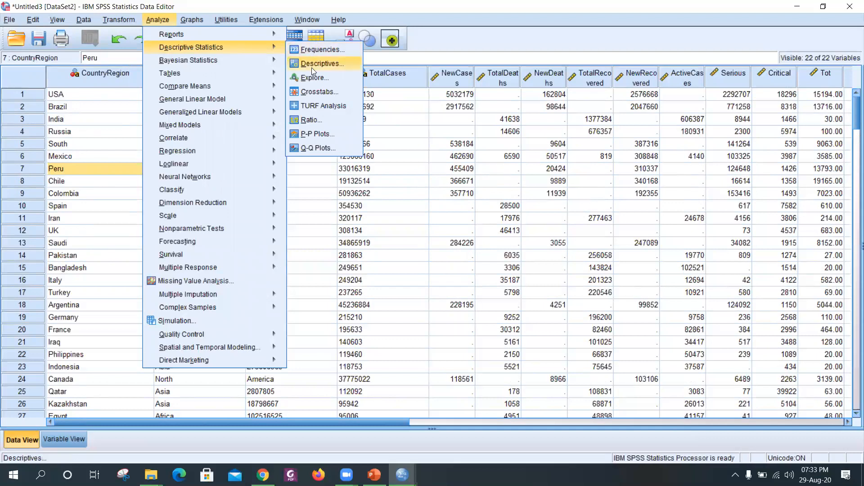
mouse_move(213, 58)
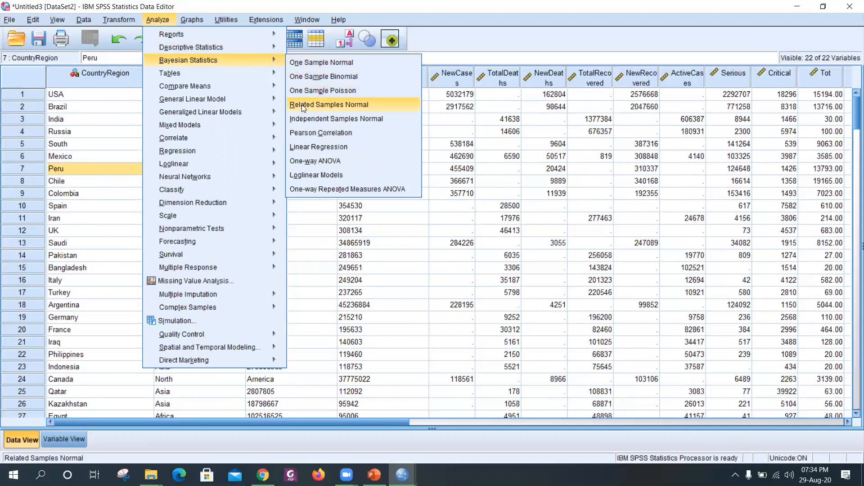
mouse_move(179, 88)
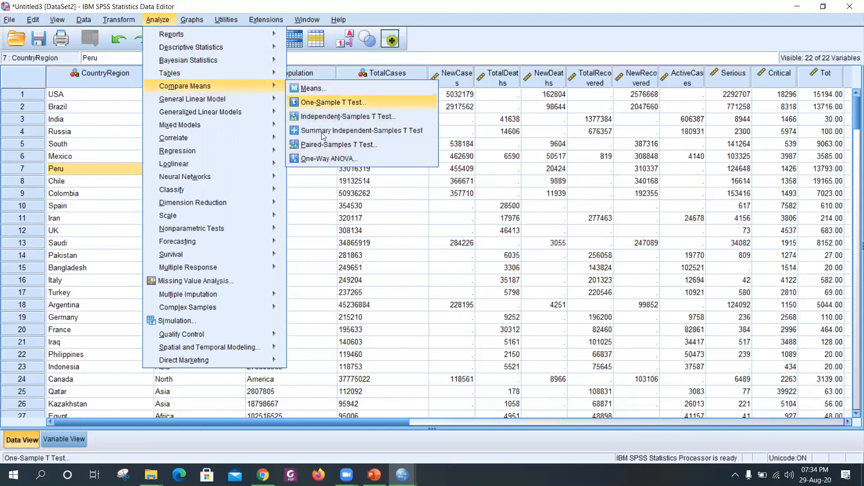
mouse_move(200, 159)
mouse_move(203, 138)
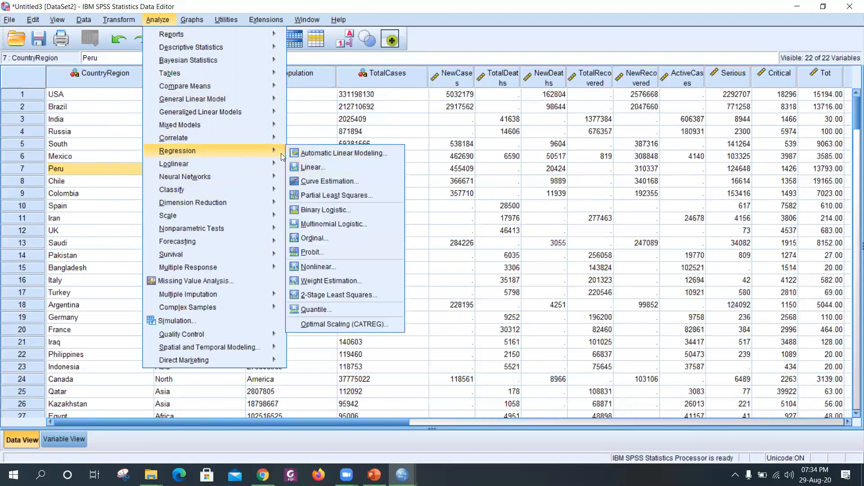
mouse_move(272, 139)
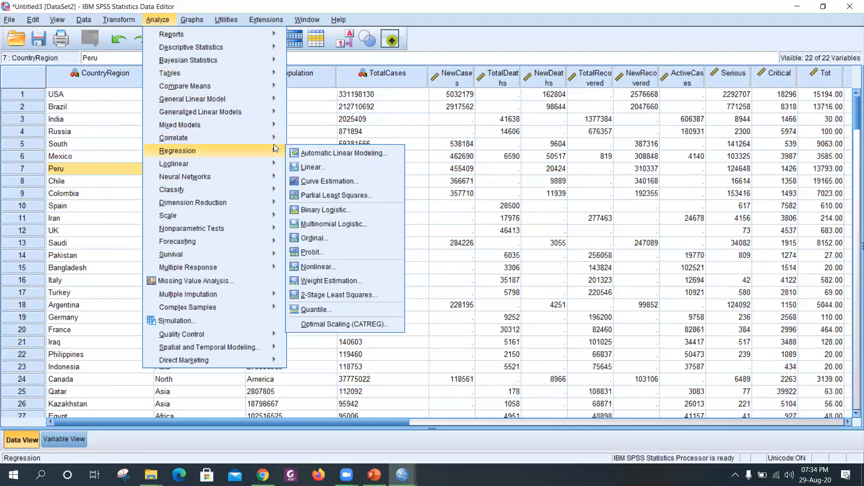
mouse_move(261, 231)
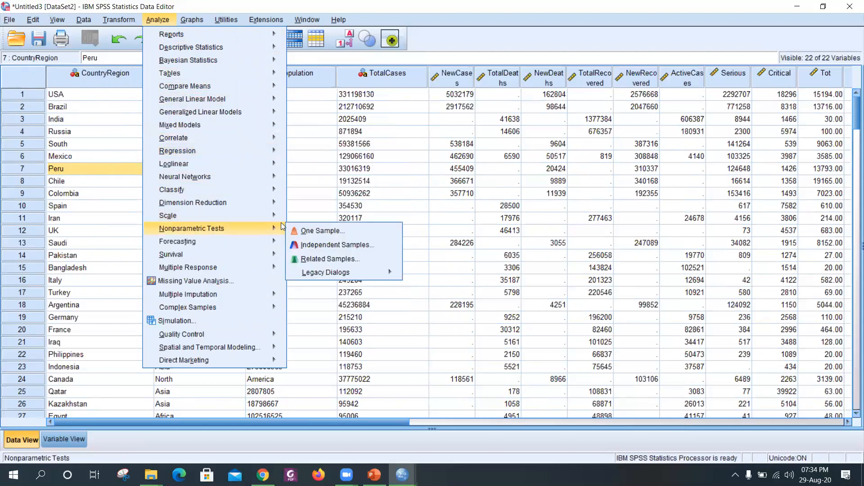
mouse_move(297, 273)
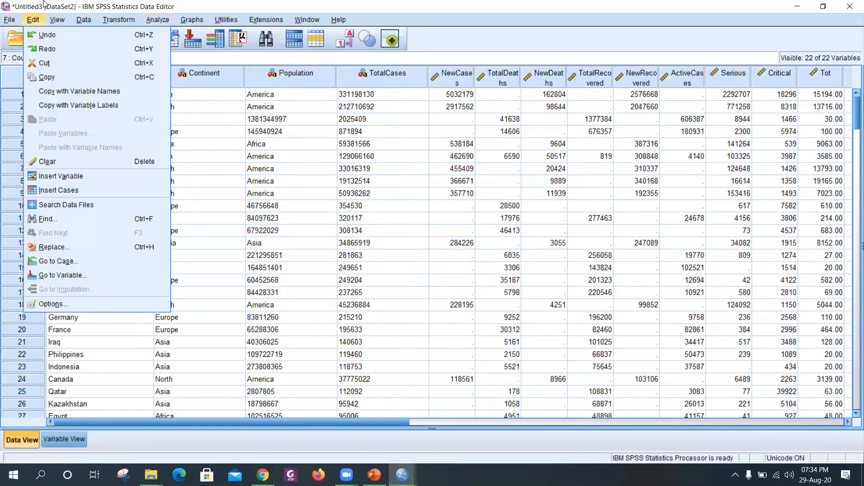
mouse_move(57, 20)
mouse_move(229, 19)
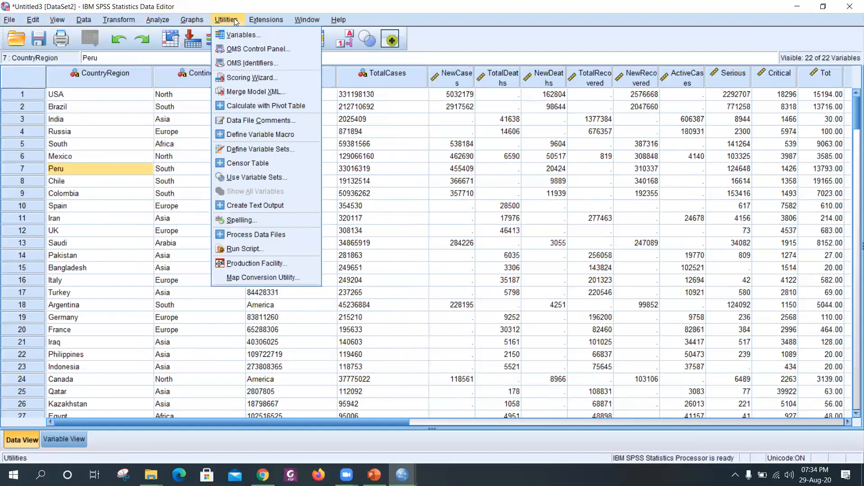
Step: Examine the utility, extension, window and help commands, and view the variable information for CountryRegion
mouse_move(196, 20)
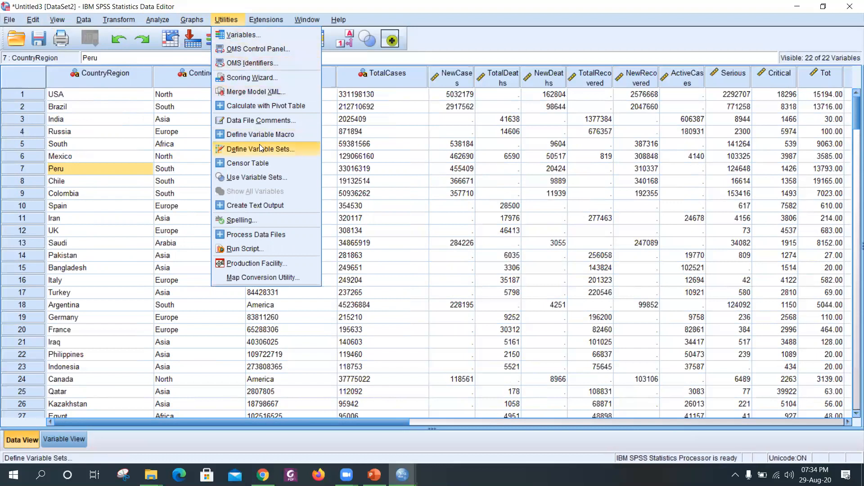
mouse_move(253, 17)
mouse_move(302, 19)
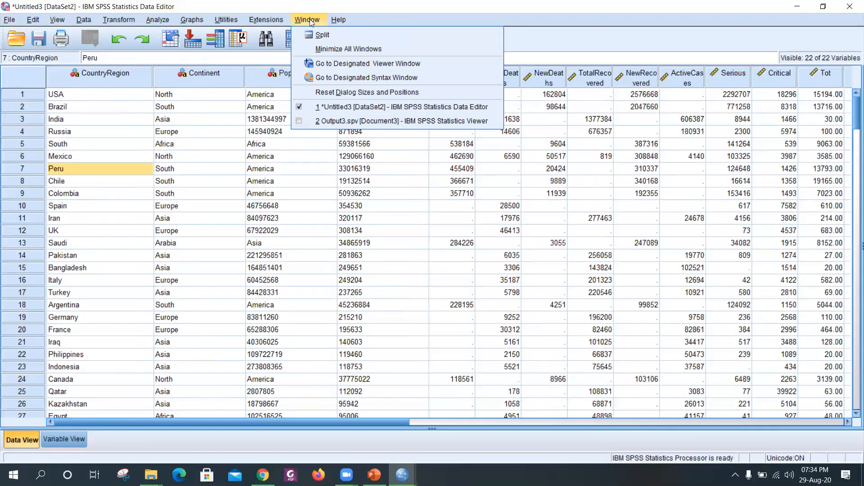
mouse_move(338, 20)
mouse_move(109, 20)
left_click(217, 41)
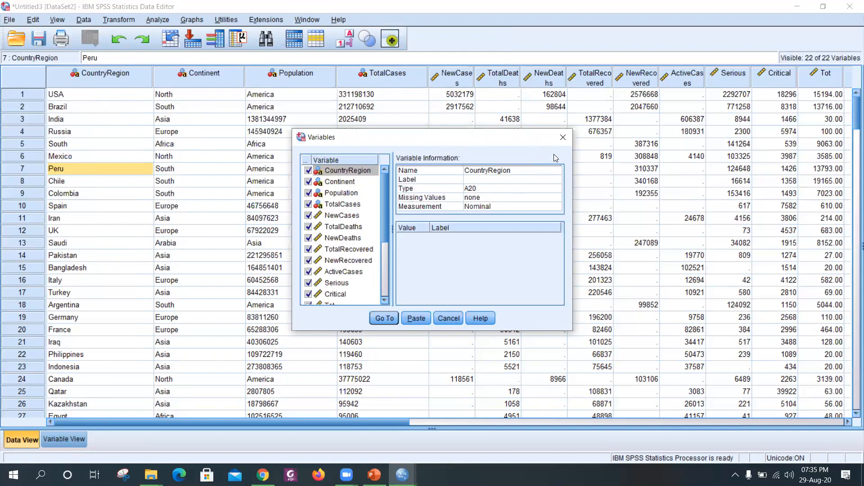
left_click(562, 137)
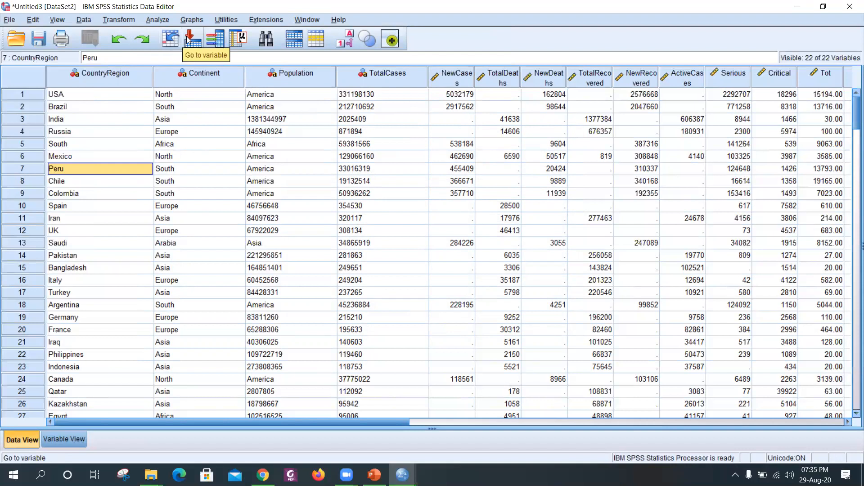
left_click(213, 40)
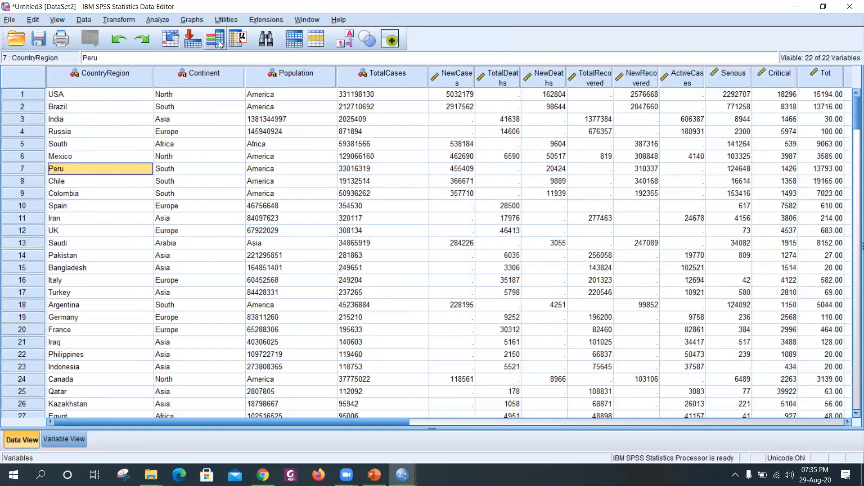
left_click(211, 44)
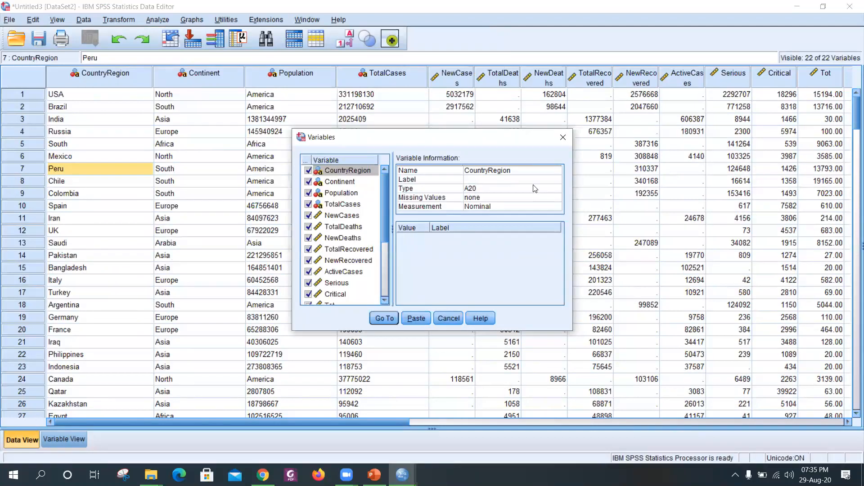
left_click(563, 137)
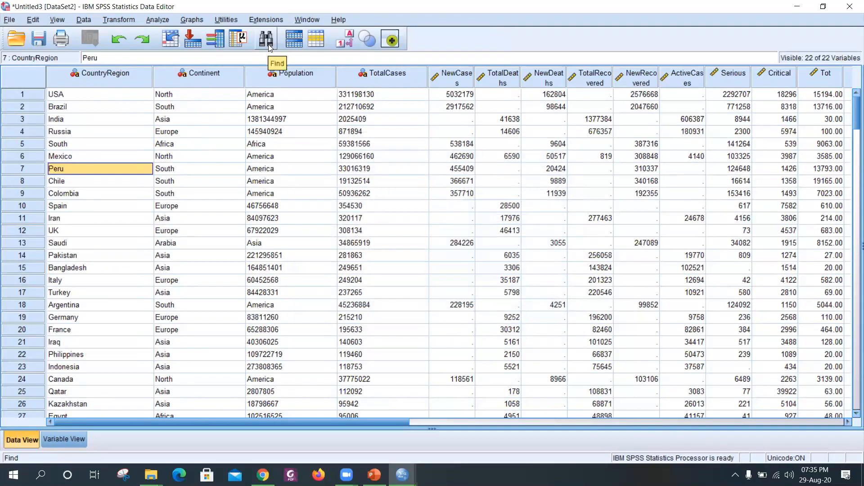
Step: View the Find and Replace, Split File and Select Cases options without applying any of them
left_click(268, 44)
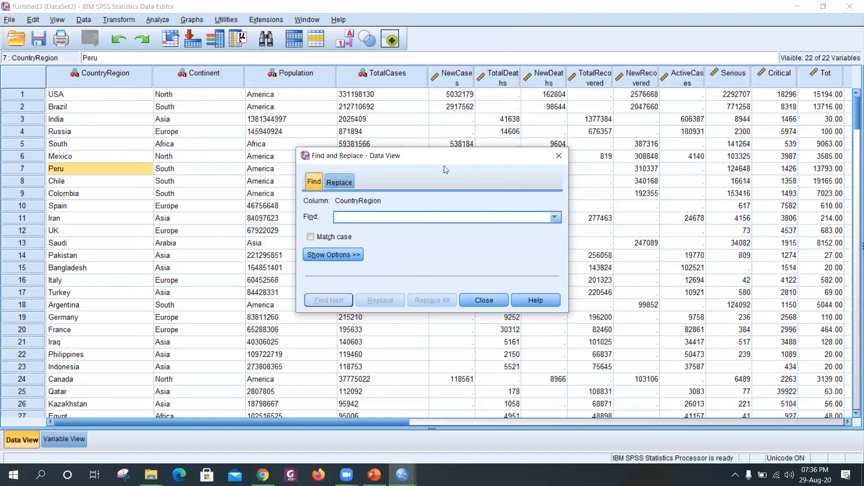
left_click(554, 162)
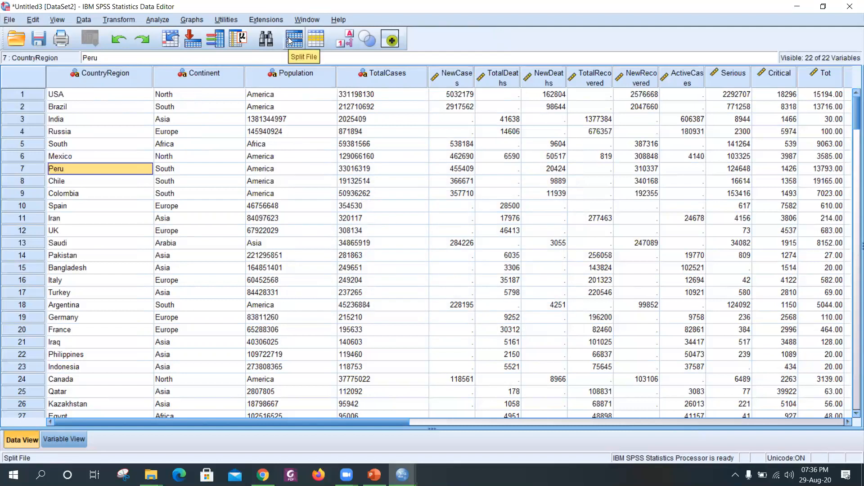
left_click(290, 41)
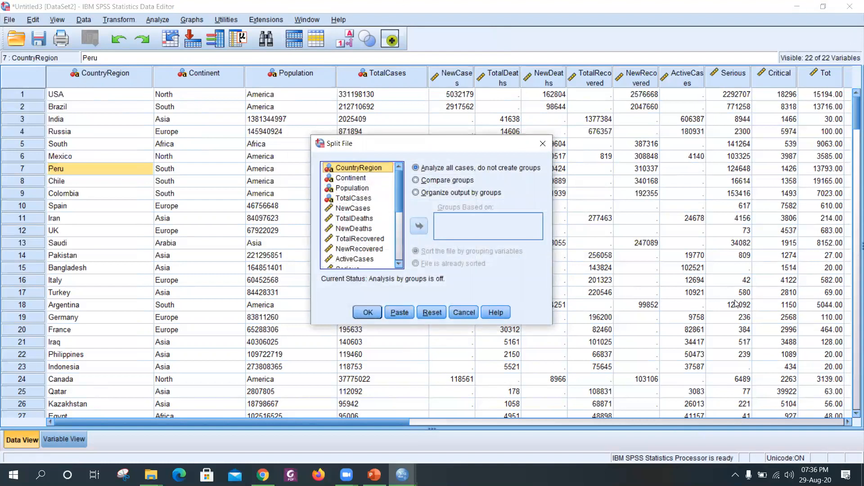
left_click(542, 144)
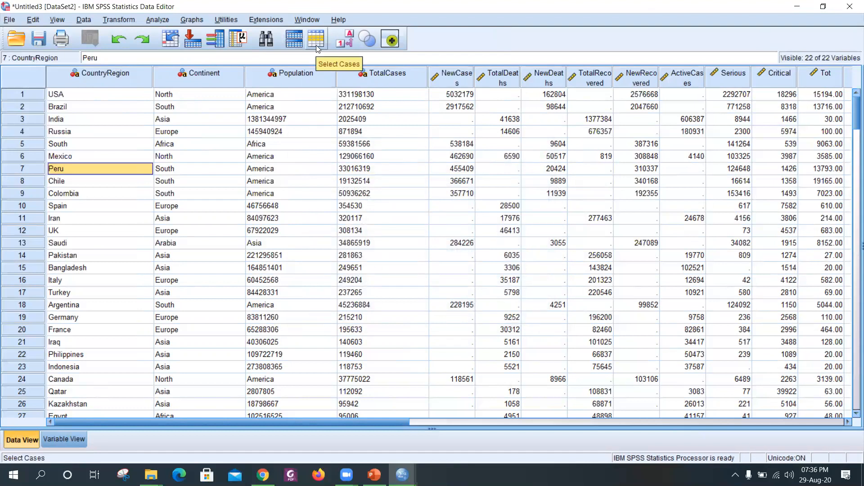
left_click(316, 41)
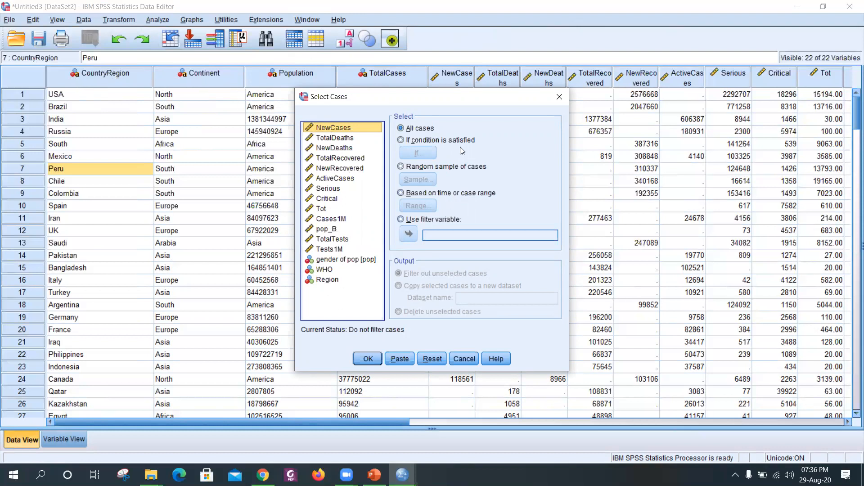
left_click(557, 97)
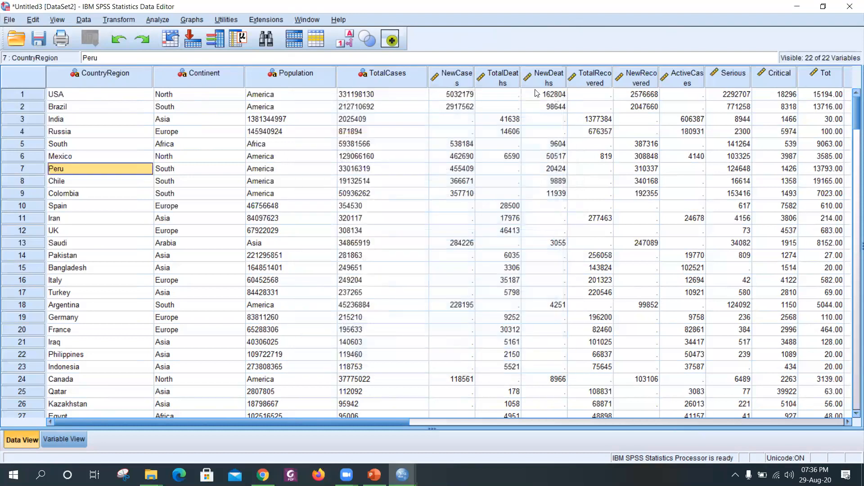
Step: View the value labels toggle, the Use Variable Sets choices and the toolbar customization options without changing the settings
left_click(350, 46)
left_click_drag(237, 423, 303, 412)
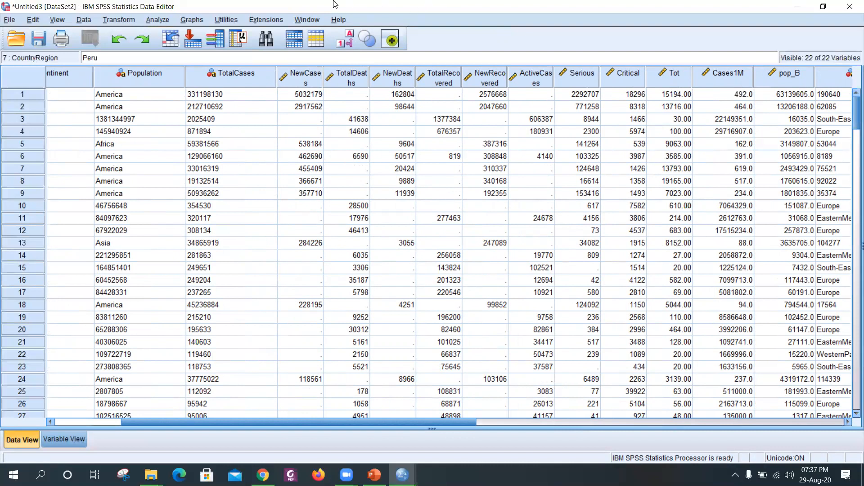
left_click(367, 40)
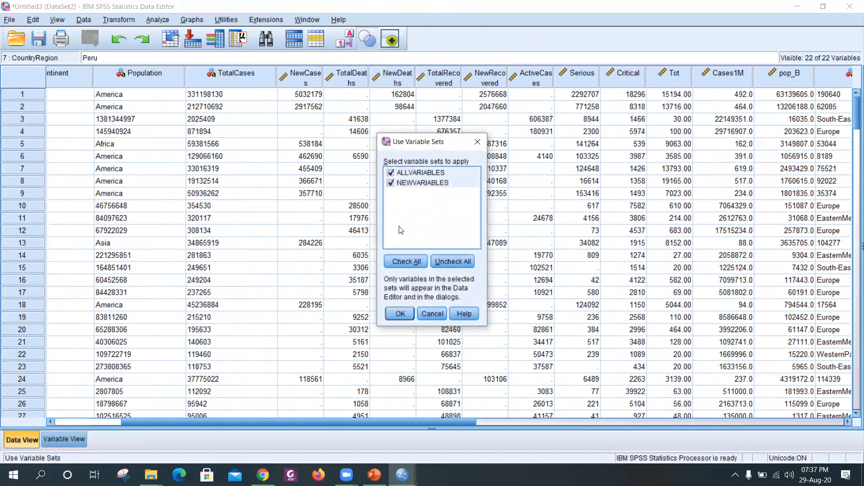
left_click(477, 143)
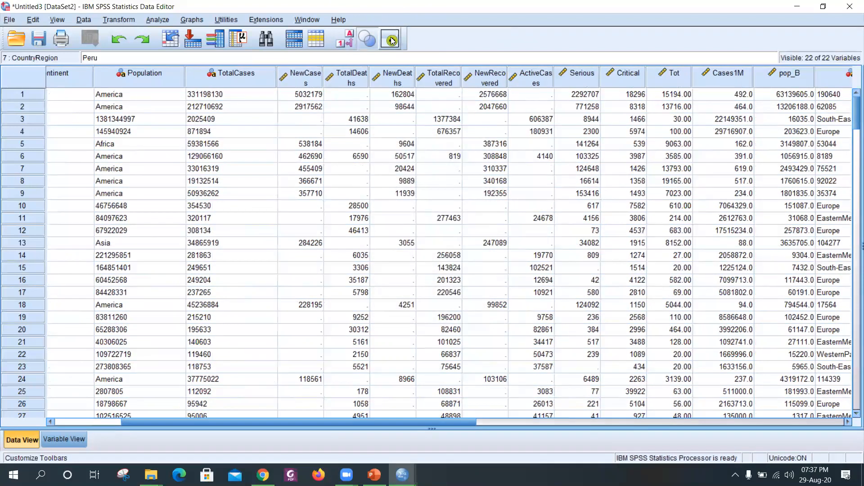
left_click(391, 41)
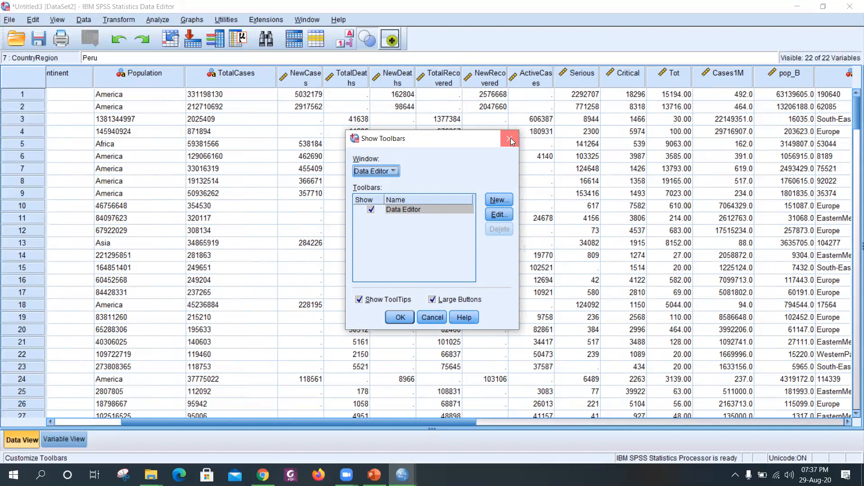
left_click(510, 139)
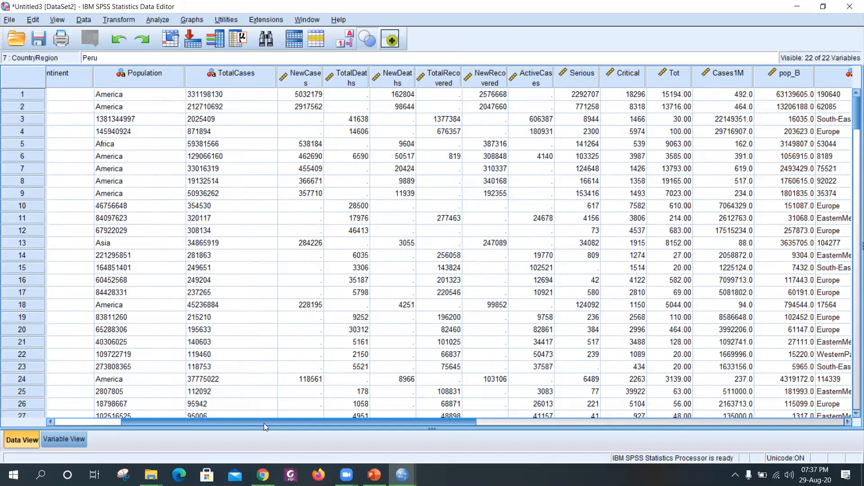
Step: Look through the data columns from CountryRegion to Region and the upper rows of cases
left_click_drag(261, 425, 126, 410)
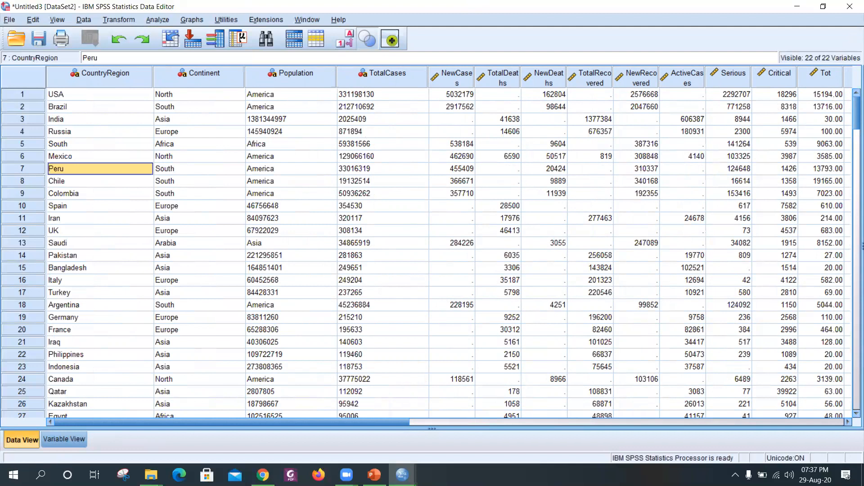
left_click_drag(340, 423, 321, 425)
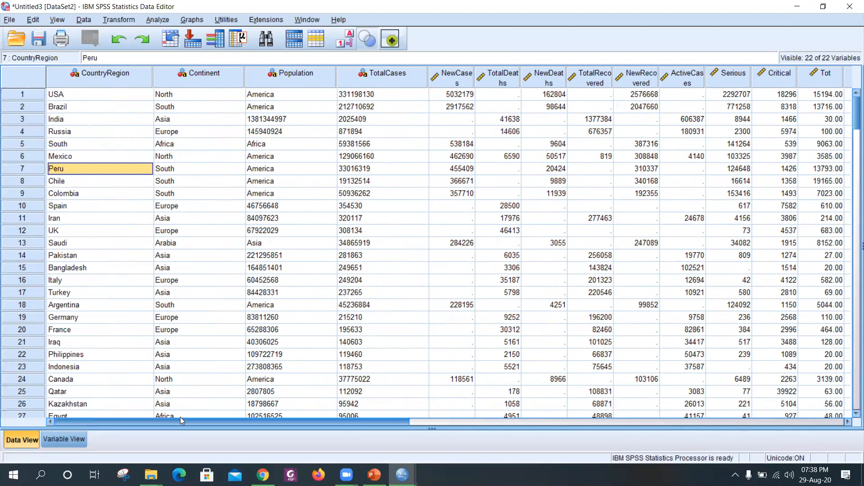
left_click_drag(180, 417, 589, 440)
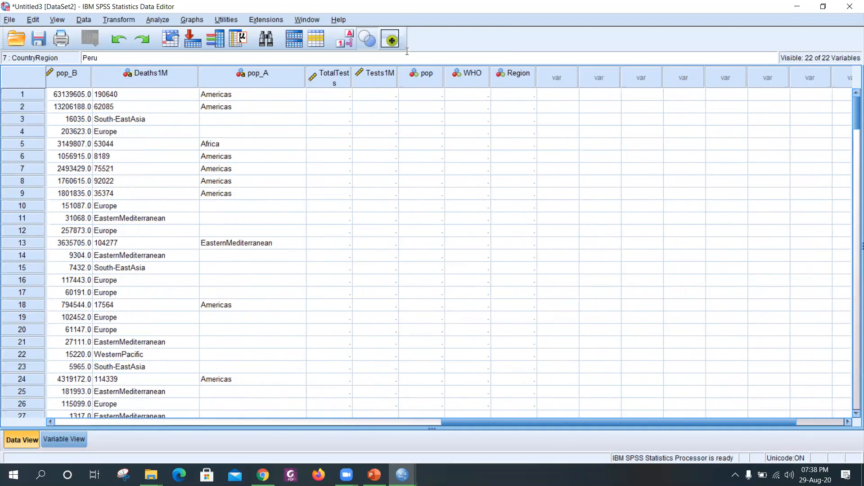
scroll(374, 170, "down", 3)
scroll(376, 170, "up", 3)
scroll(399, 111, "down", 1)
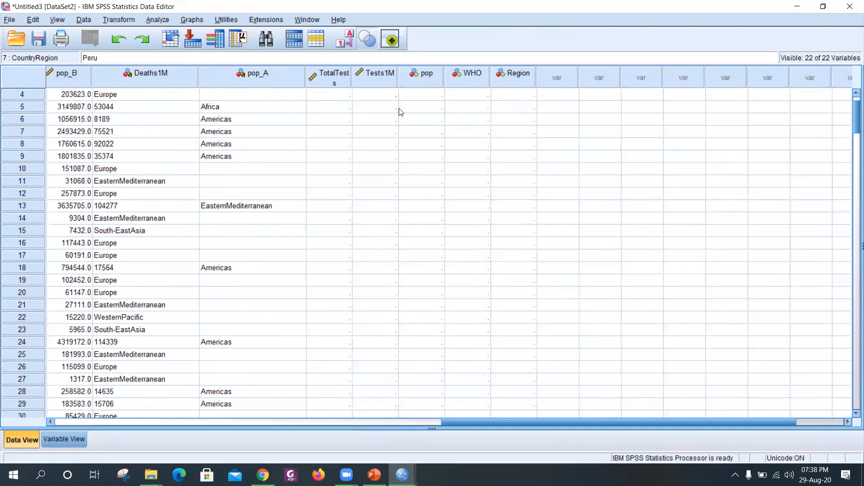
scroll(399, 112, "up", 1)
scroll(317, 222, "down", 2)
scroll(317, 223, "up", 2)
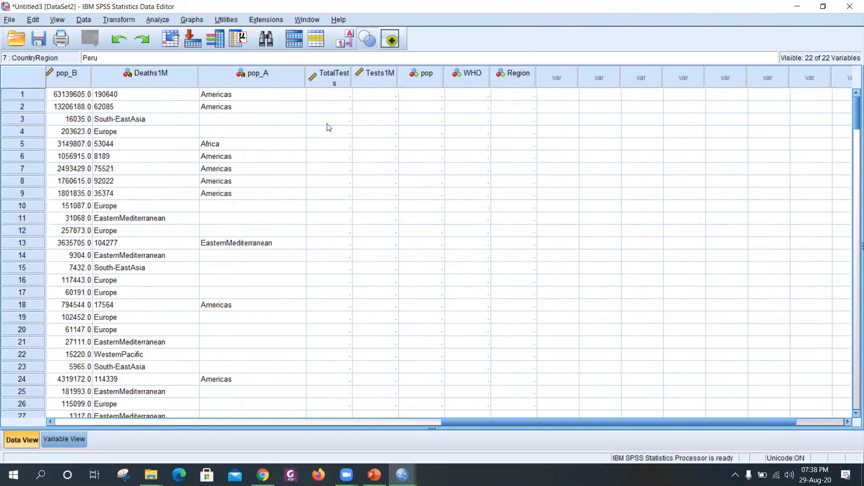
scroll(415, 179, "down", 1)
scroll(414, 180, "down", 1)
scroll(416, 180, "up", 2)
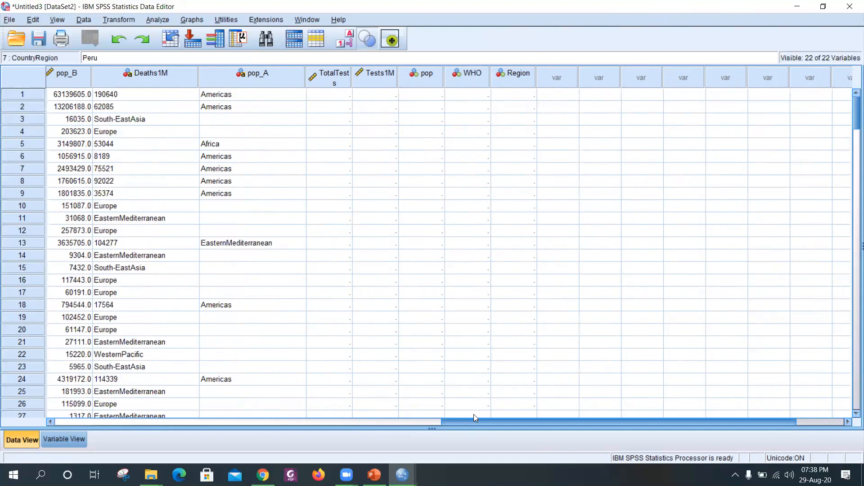
left_click_drag(474, 414, 87, 421)
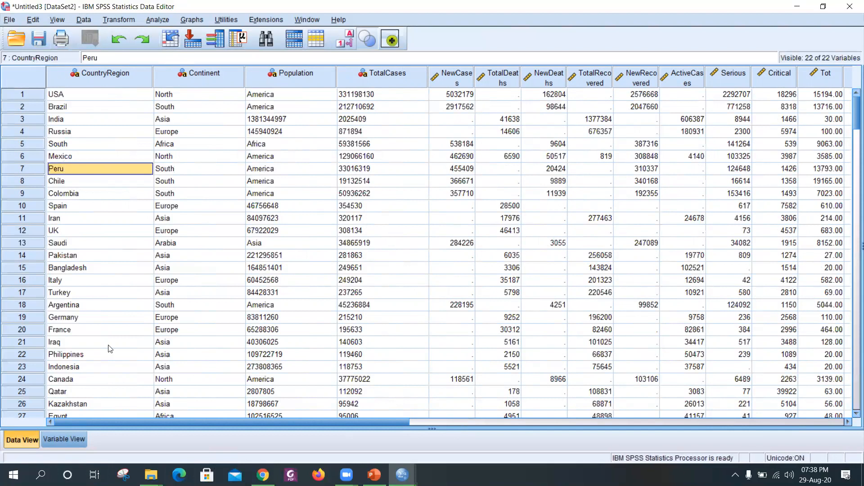
Step: Delete the label "gender of pop" from the pop variable in the variable definitions
left_click(52, 440)
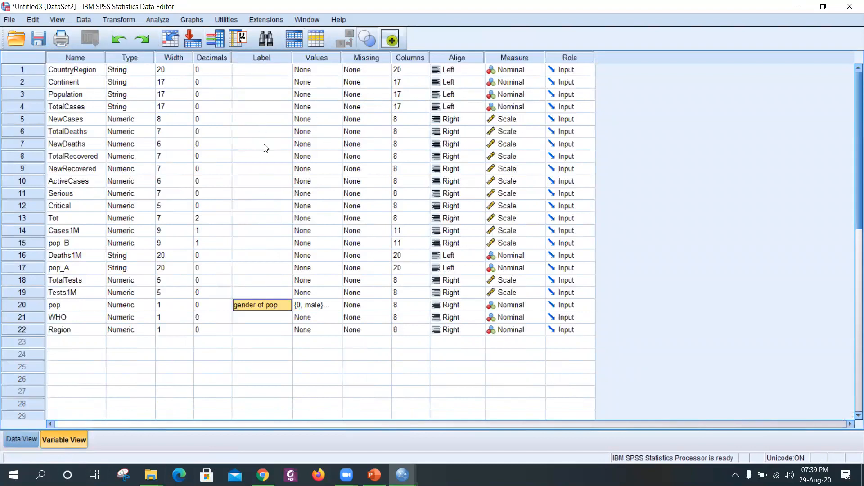
double_click(279, 308)
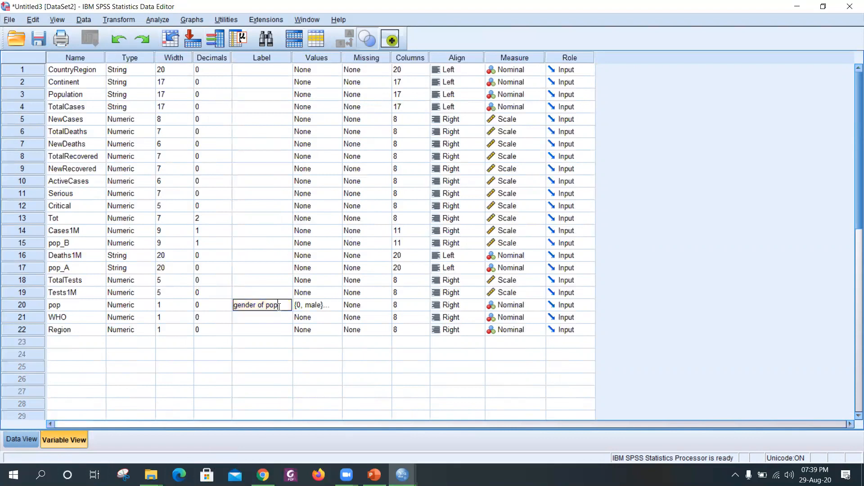
key("BackSpace")
key("BackSpace")
key("BackSpace")
key("BackSpace")
key("BackSpace")
key("BackSpace")
key("BackSpace")
key("BackSpace")
key("BackSpace")
key("BackSpace")
key("BackSpace")
key("BackSpace")
key("BackSpace")
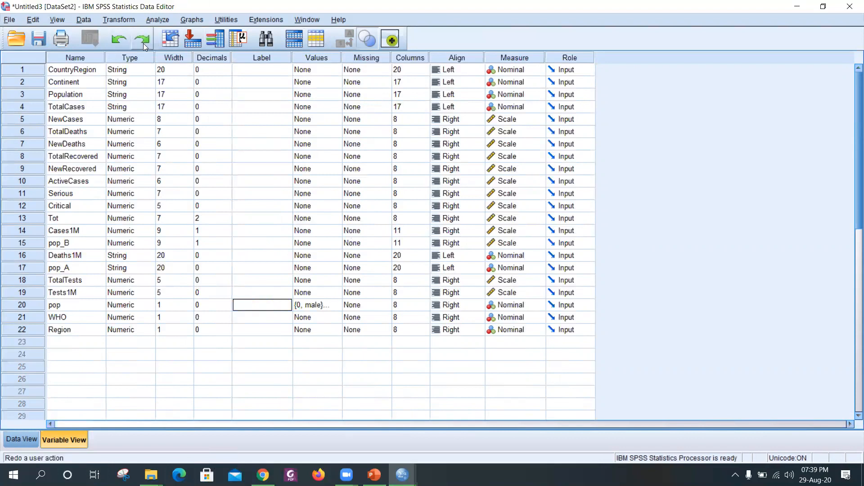
left_click(268, 390)
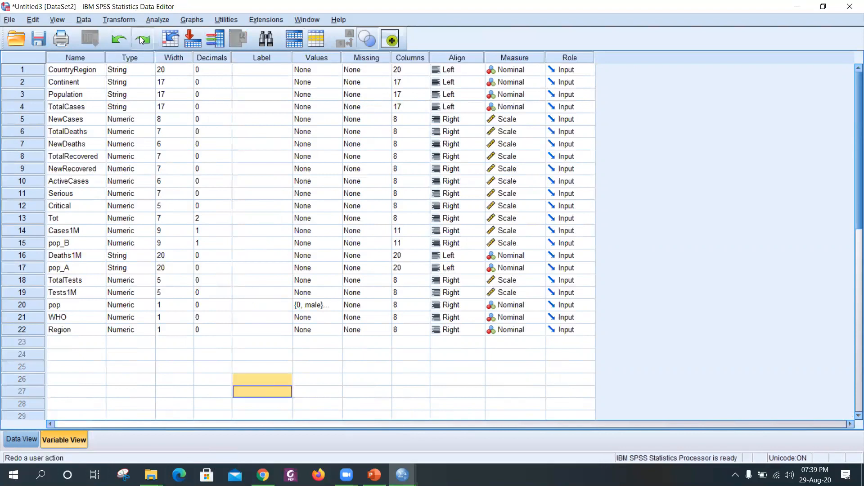
Step: Undo and redo the deletion of the pop variable's label, ending with an undo
left_click(126, 40)
left_click(135, 40)
left_click(125, 40)
left_click(135, 39)
left_click(124, 38)
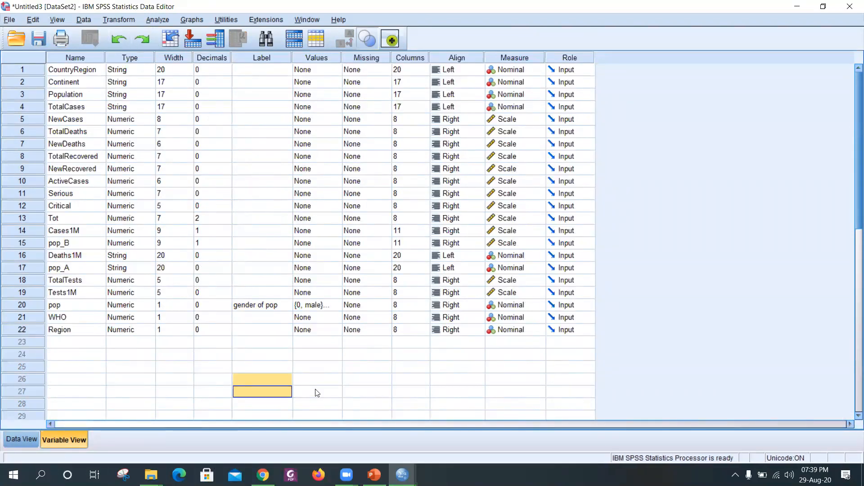
left_click(266, 306)
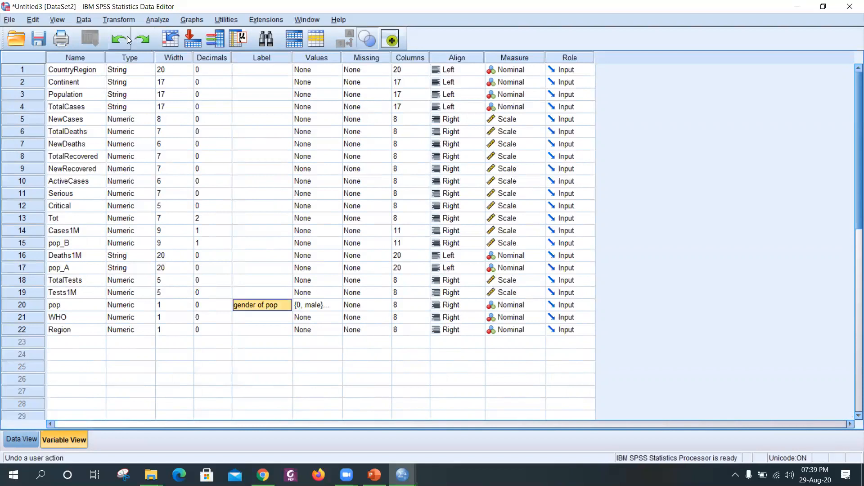
left_click(268, 328)
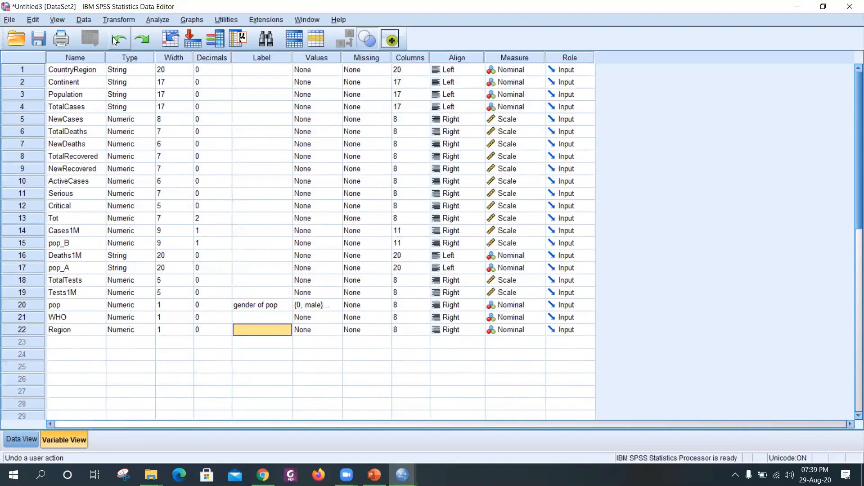
Step: Clear the pop variable's label again, and return to the data rows
left_click(277, 306)
left_click(277, 306)
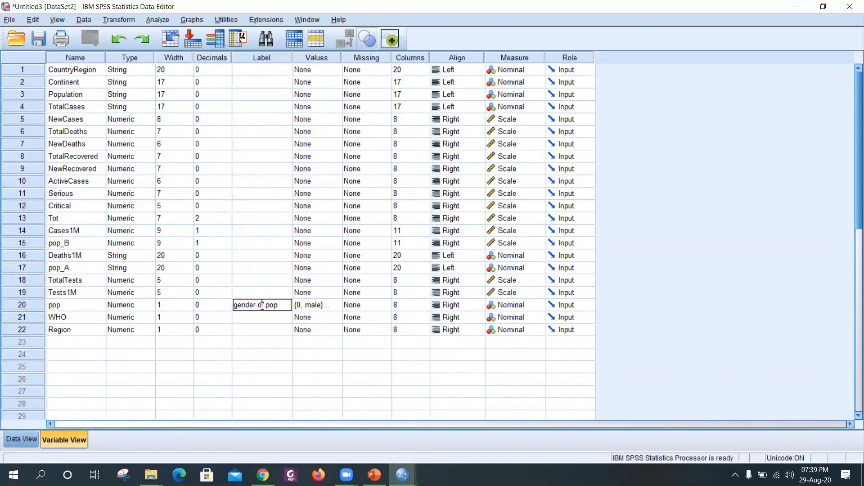
left_click_drag(277, 306, 263, 306)
left_click(246, 307)
key("BackSpace")
key("BackSpace")
key("BackSpace")
key("BackSpace")
key("BackSpace")
key("BackSpace")
key("BackSpace")
key("BackSpace")
key("BackSpace")
key("BackSpace")
key("BackSpace")
key("BackSpace")
key("BackSpace")
left_click(177, 417)
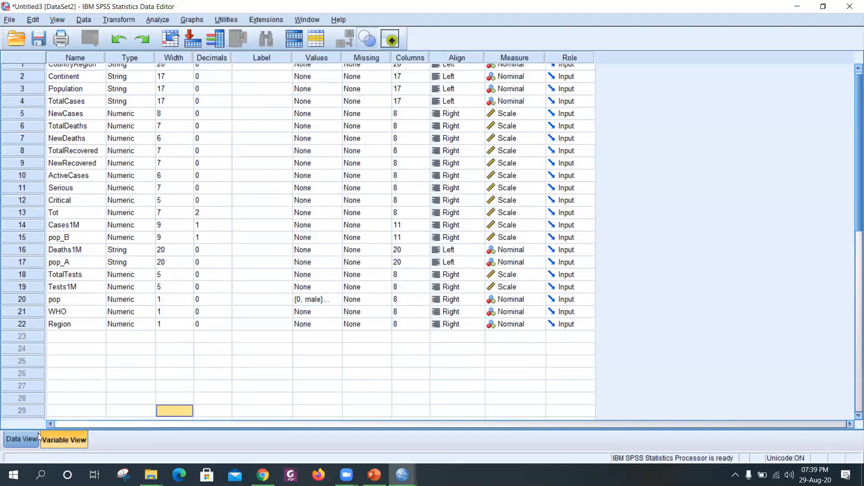
left_click(21, 438)
scroll(350, 260, "down", 3)
scroll(354, 261, "up", 3)
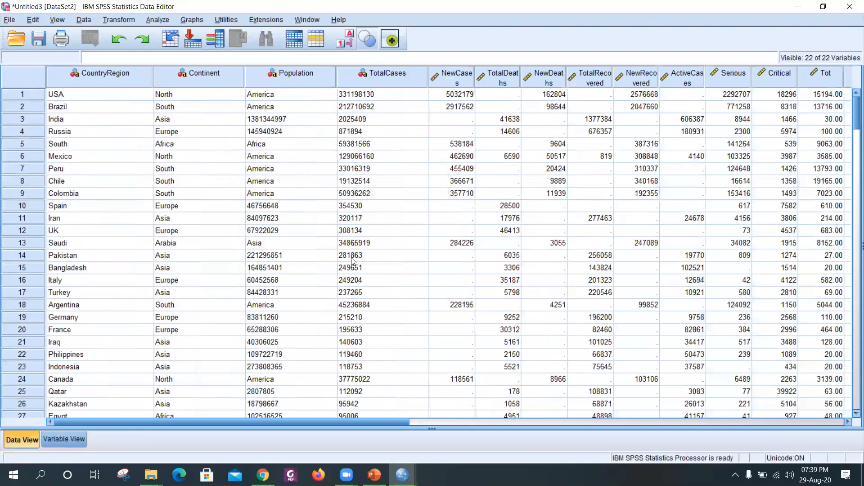
Step: Compare the case values from Population to Deaths1M in Data View with the variable attributes in Variable View
left_click_drag(319, 423, 398, 423)
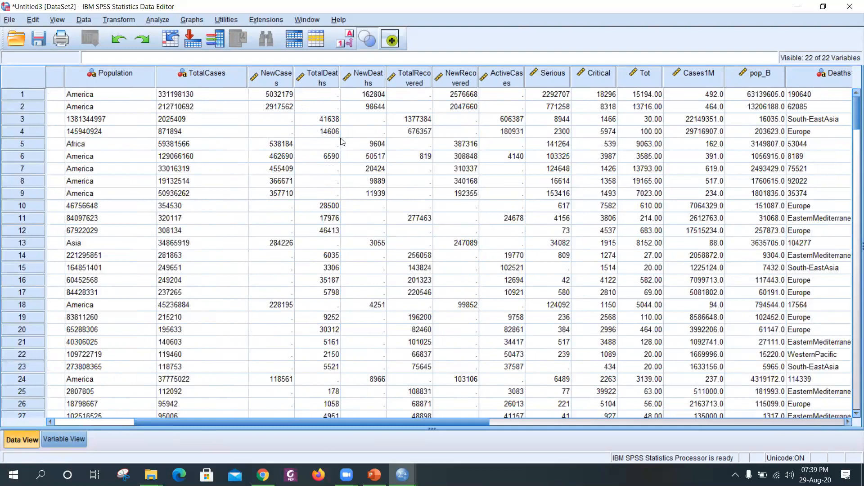
left_click(69, 438)
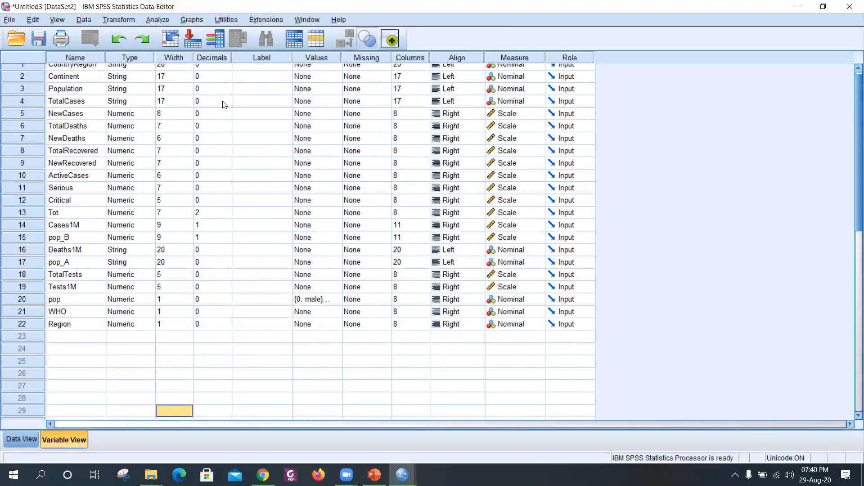
scroll(519, 75, "up", 1)
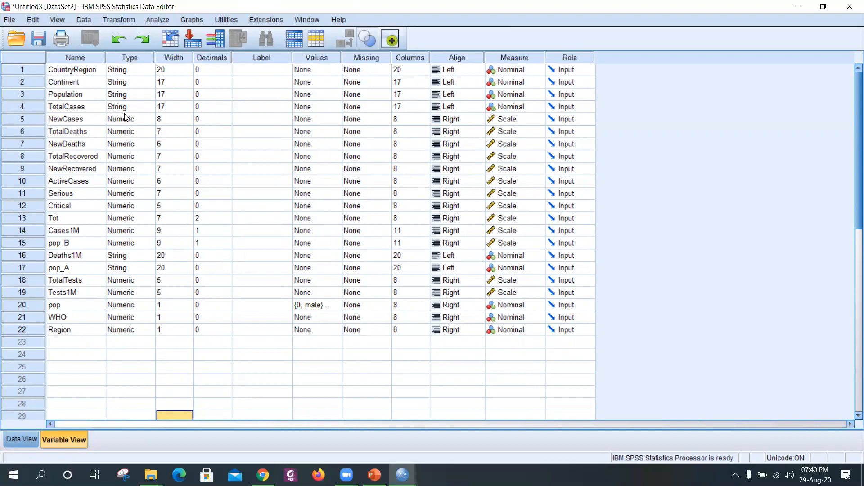
left_click(19, 437)
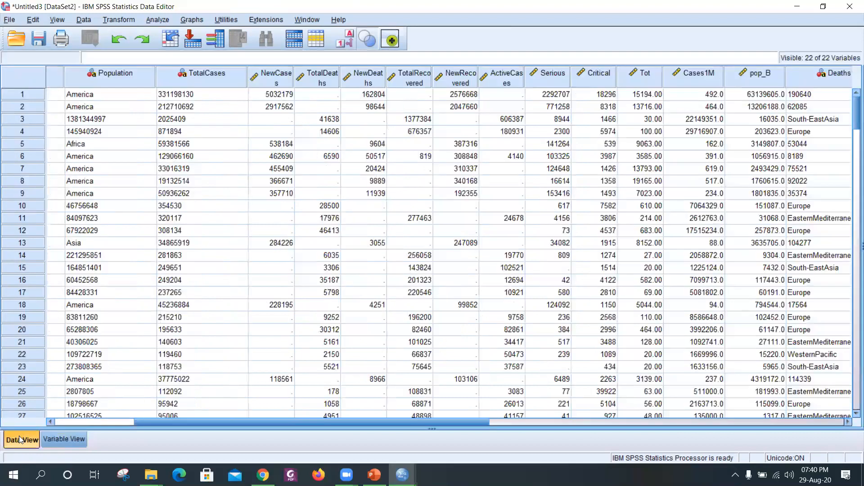
left_click(55, 439)
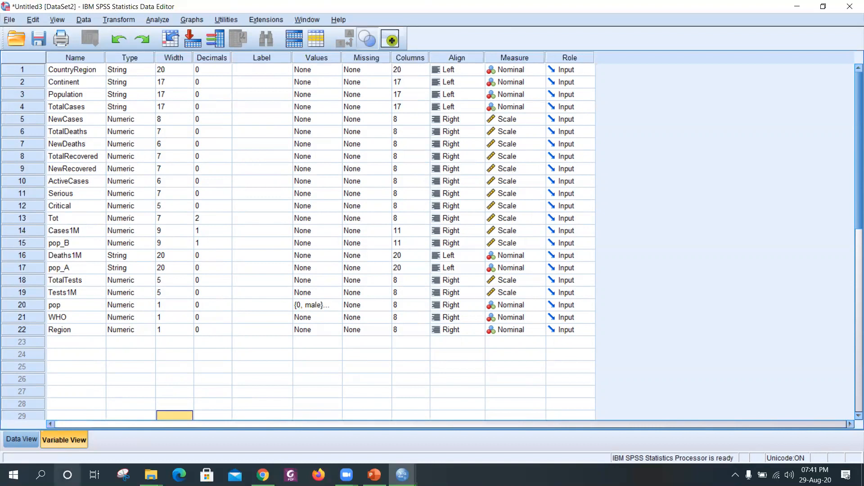
left_click(16, 441)
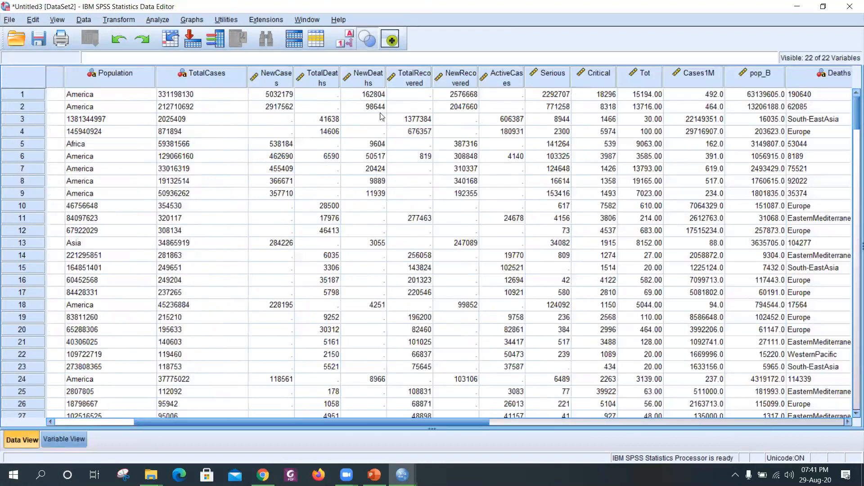
scroll(408, 266, "down", 1)
scroll(411, 273, "down", 3)
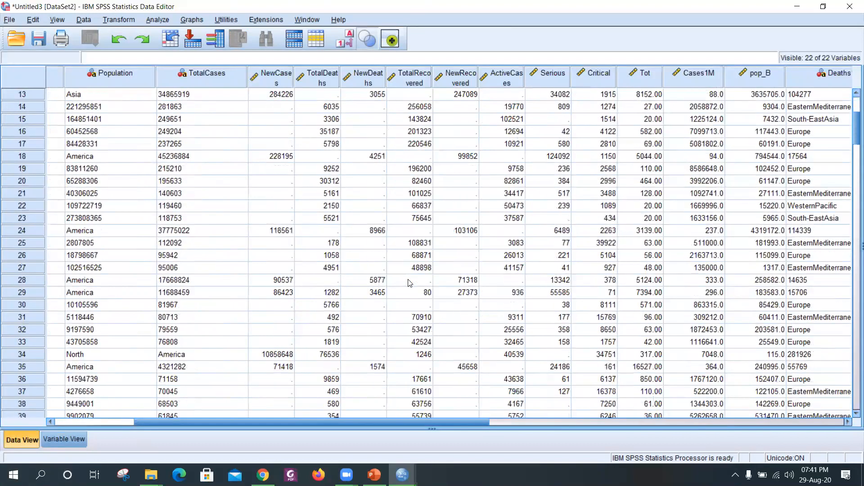
scroll(410, 273, "up", 4)
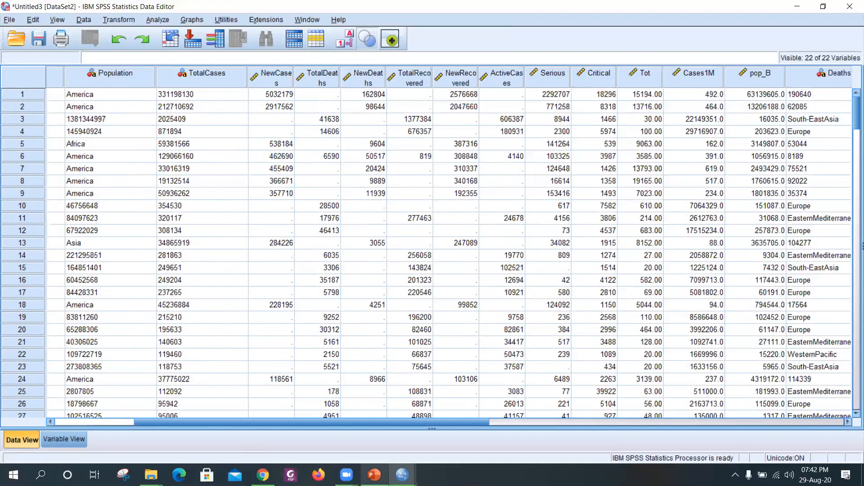
Step: Switch to the SPSS Workshop presentation in PowerPoint and look through the earlier slide thumbnails from the introduction to Dataset
left_click(374, 474)
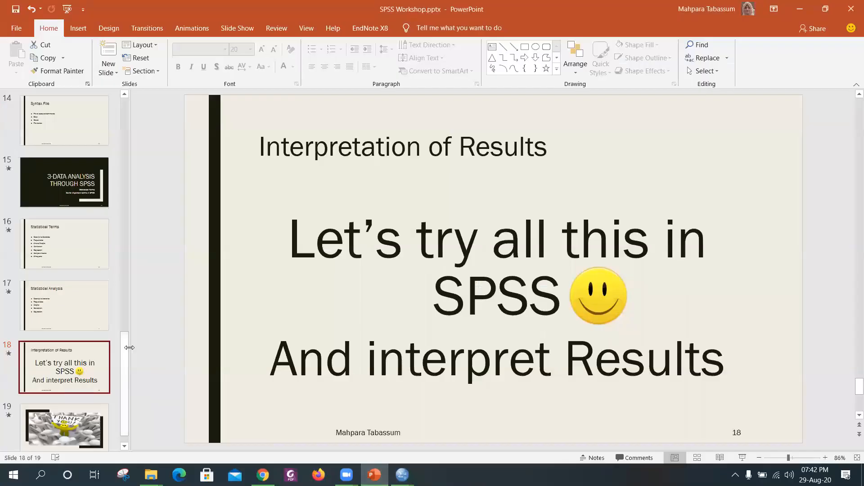
left_click_drag(127, 345, 128, 169)
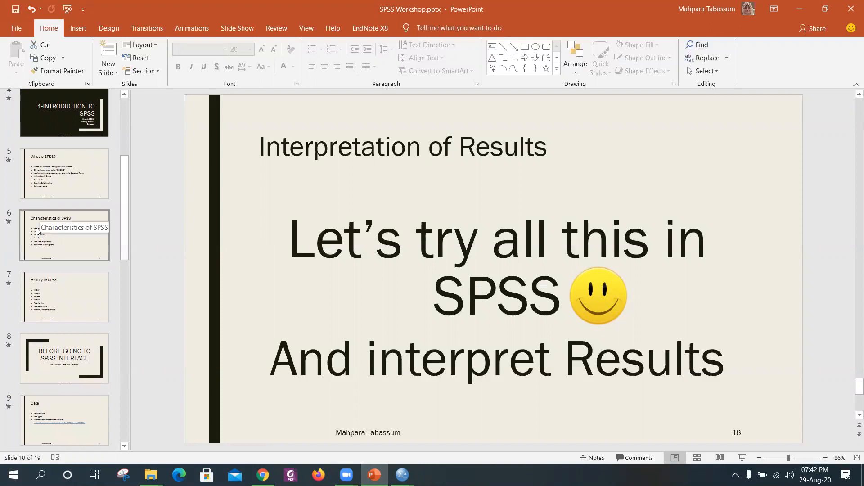
scroll(33, 411, "down", 5)
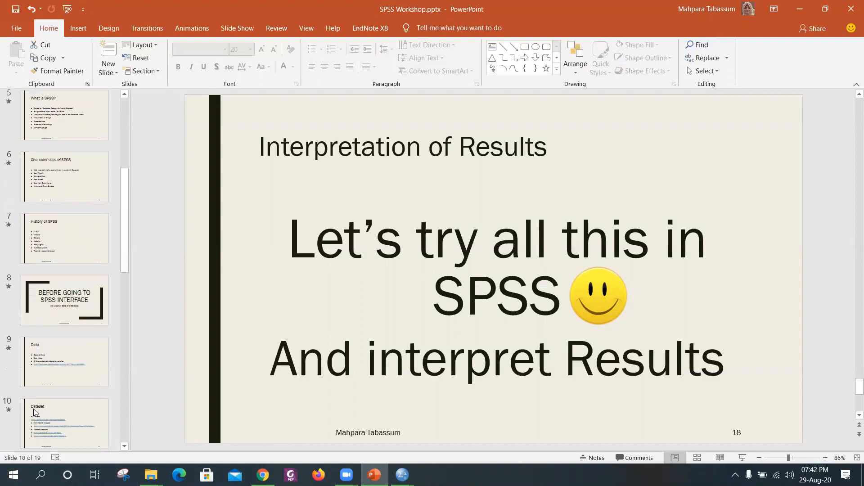
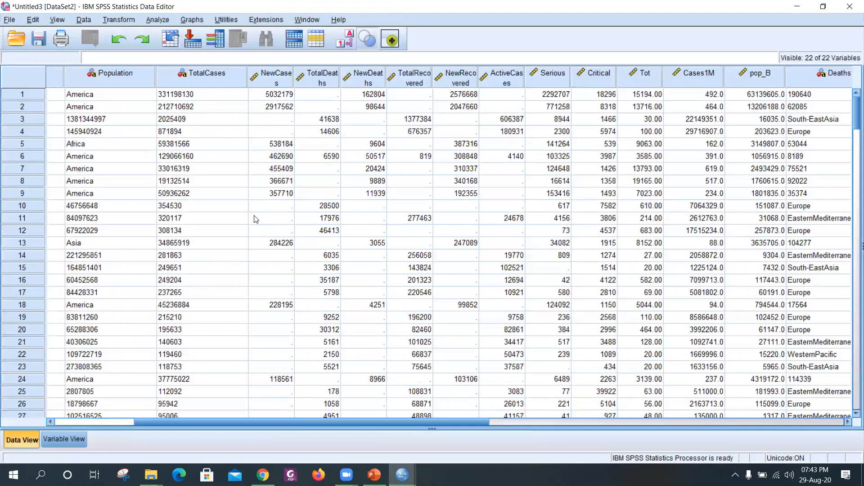
Step: Look over the Descriptive Statistics procedures in SPSS and close the old Output3.spv output document
left_click(158, 20)
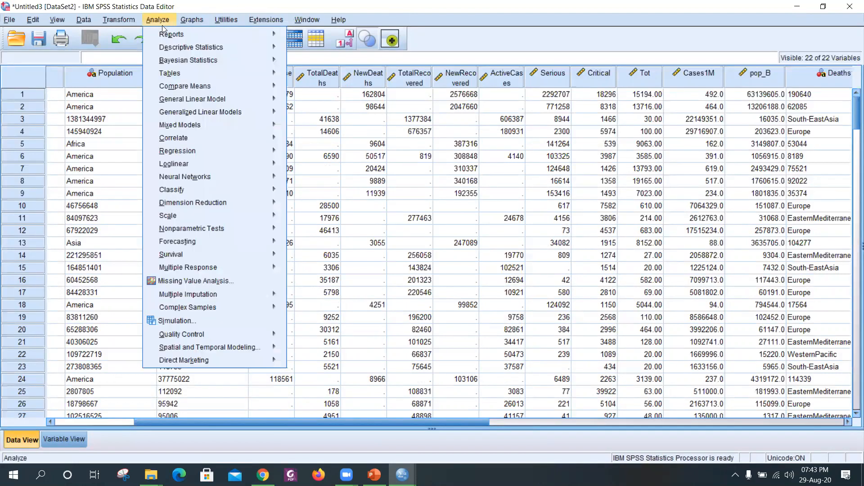
mouse_move(164, 48)
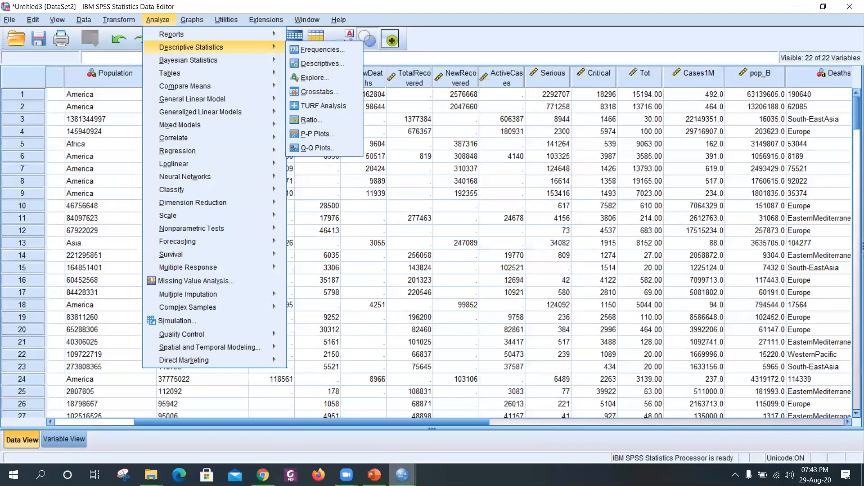
mouse_move(402, 475)
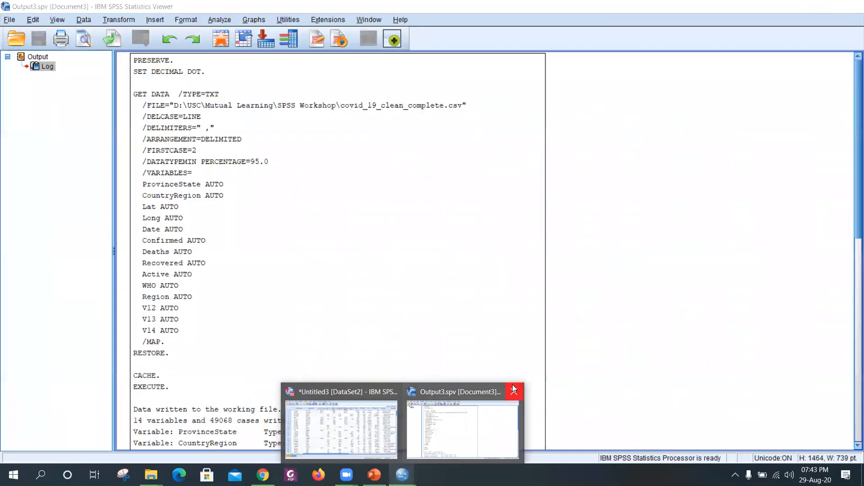
left_click(514, 392)
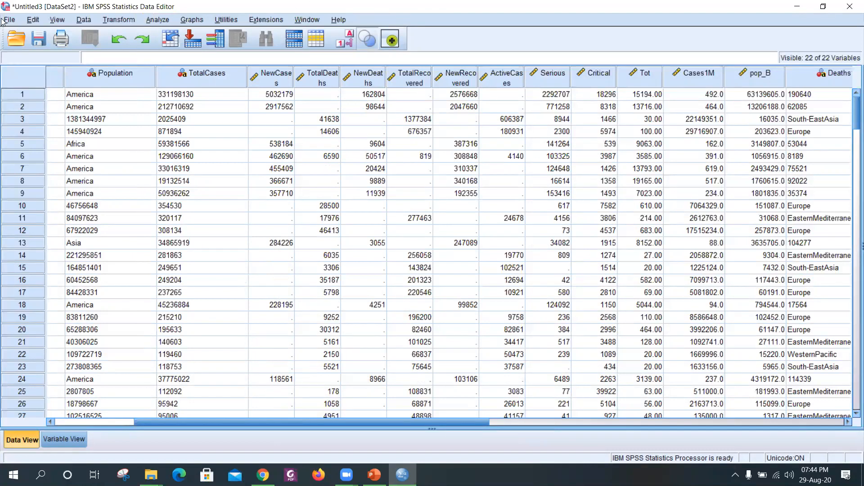
Step: Start a Descriptives analysis and add all available variables to its variable list
left_click(154, 23)
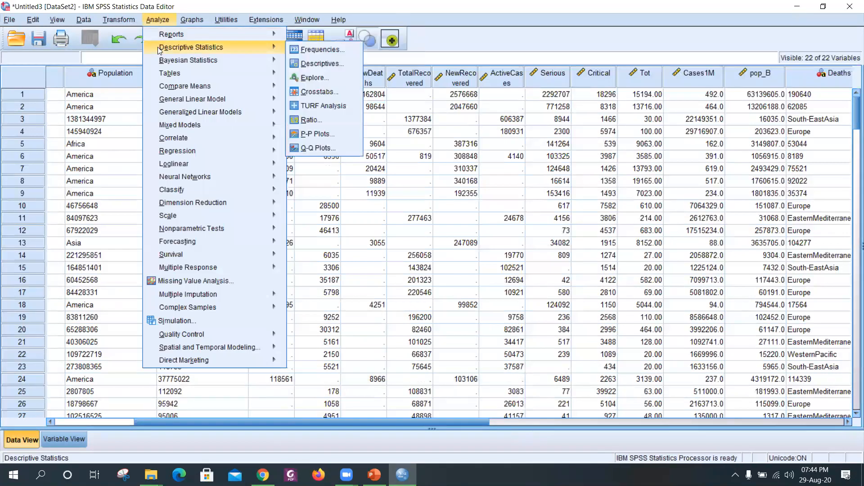
left_click(331, 63)
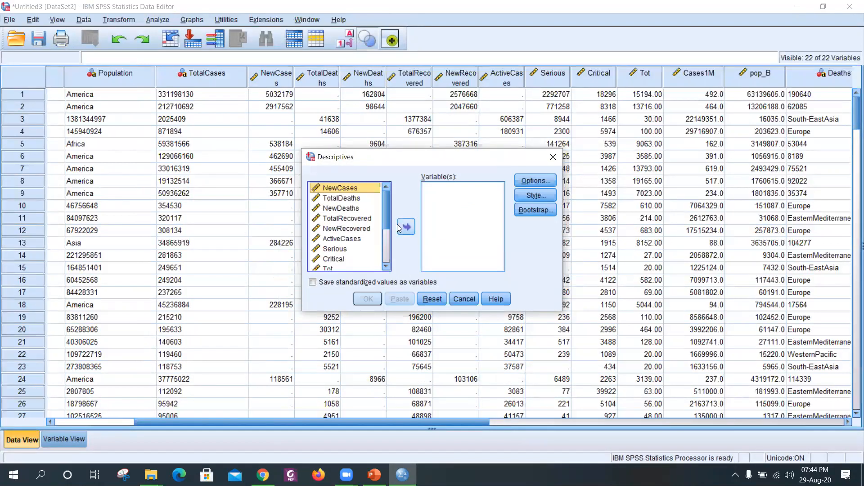
left_click_drag(386, 214, 386, 286)
left_click_drag(387, 252, 382, 189)
key("ctrl+a")
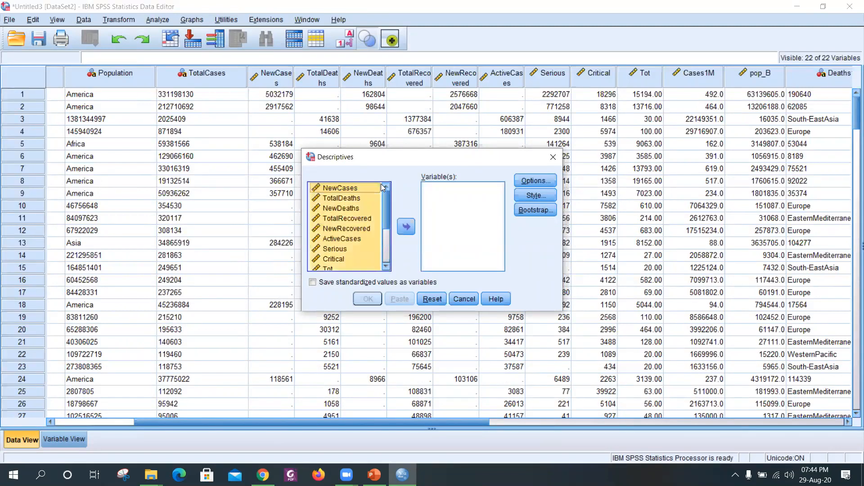
left_click(405, 229)
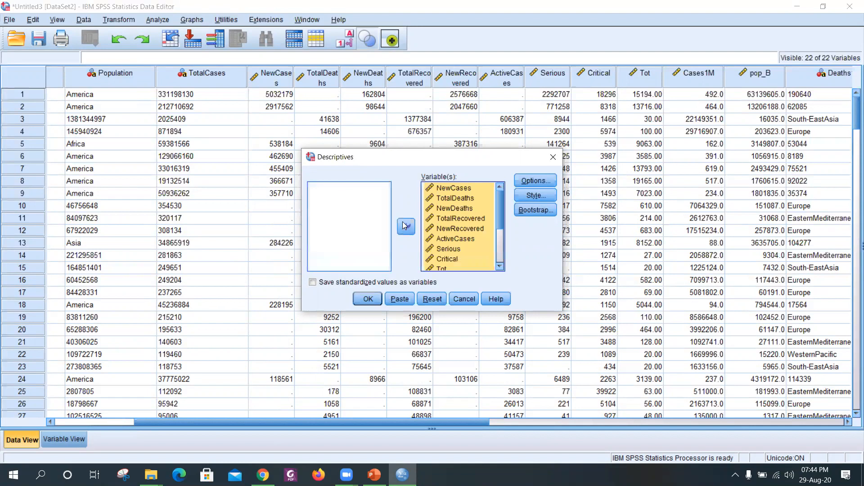
Step: Remove the nominal variables pop, WHO and Region from the Descriptives variable list
scroll(500, 213, "down", 3)
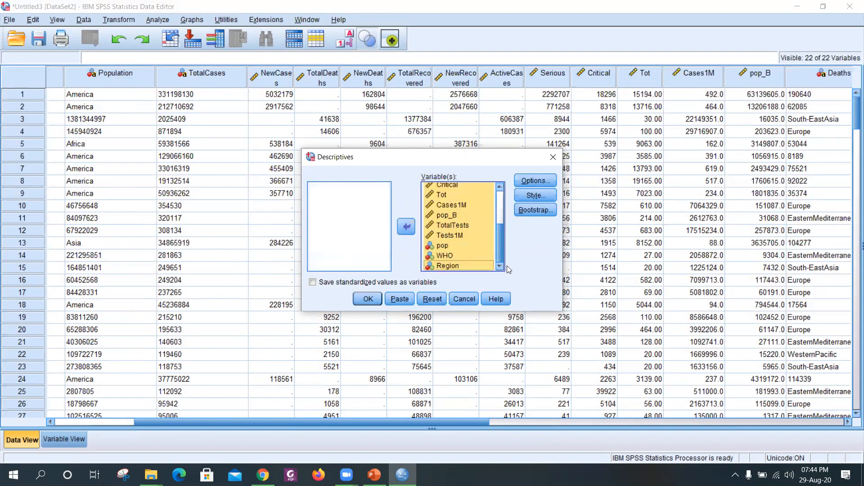
left_click(440, 245)
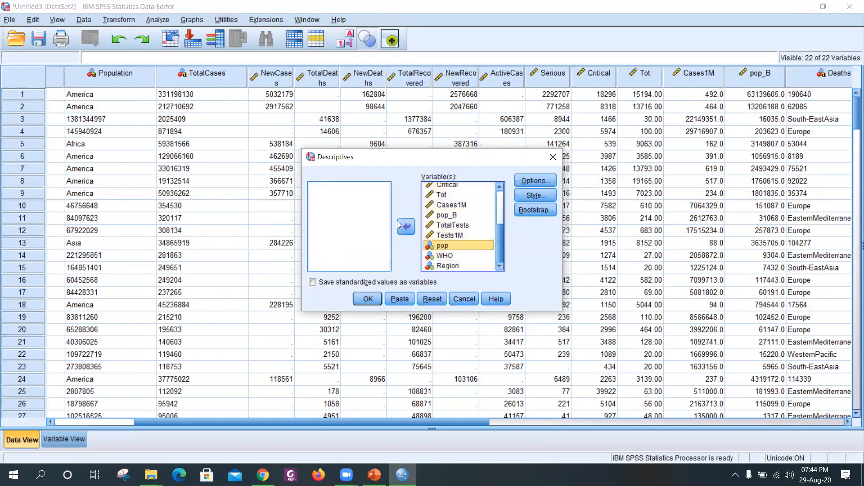
left_click(405, 226)
left_click(439, 256)
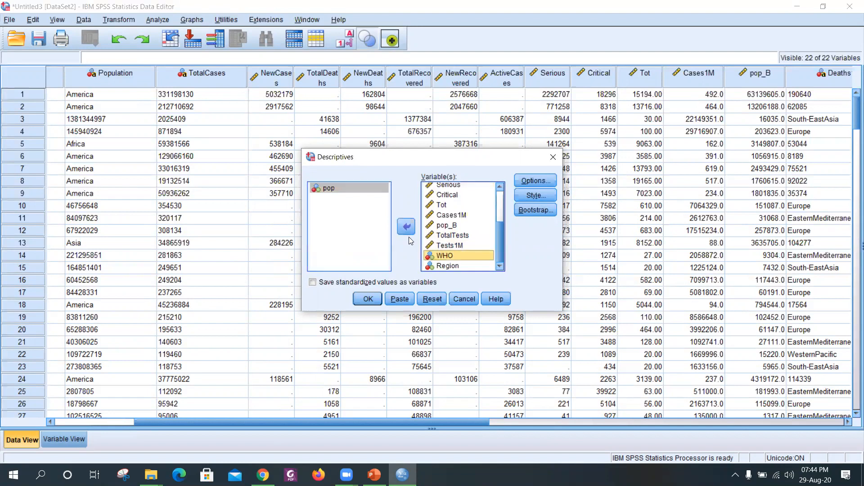
left_click(405, 227)
left_click(443, 265)
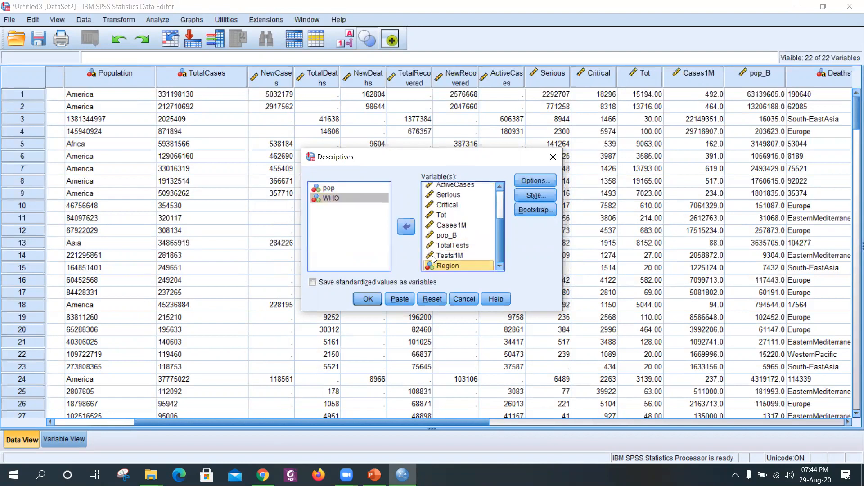
left_click(405, 227)
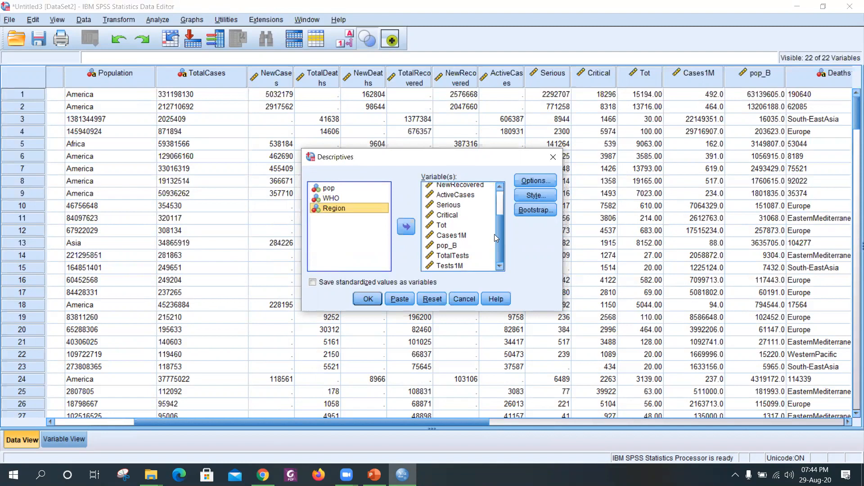
scroll(498, 236, "up", 2)
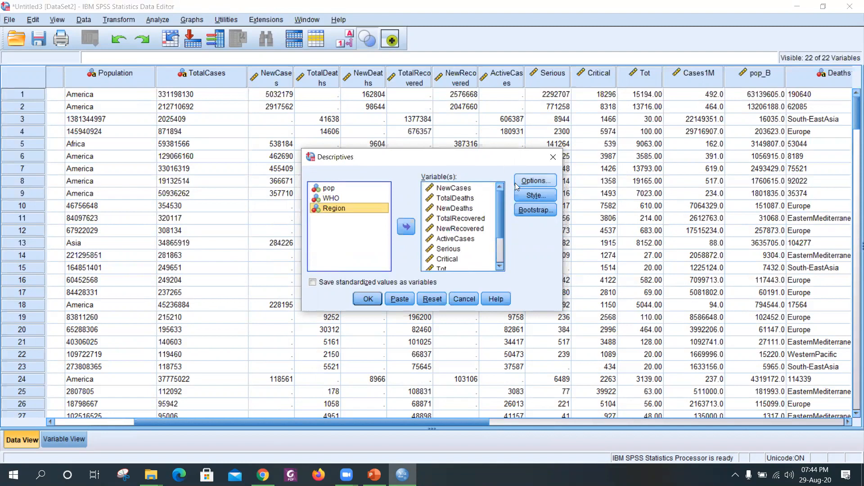
Step: Add Variance, Range, S.E. mean, Kurtosis and Skewness to the statistics computed by the Descriptives analysis
left_click(535, 180)
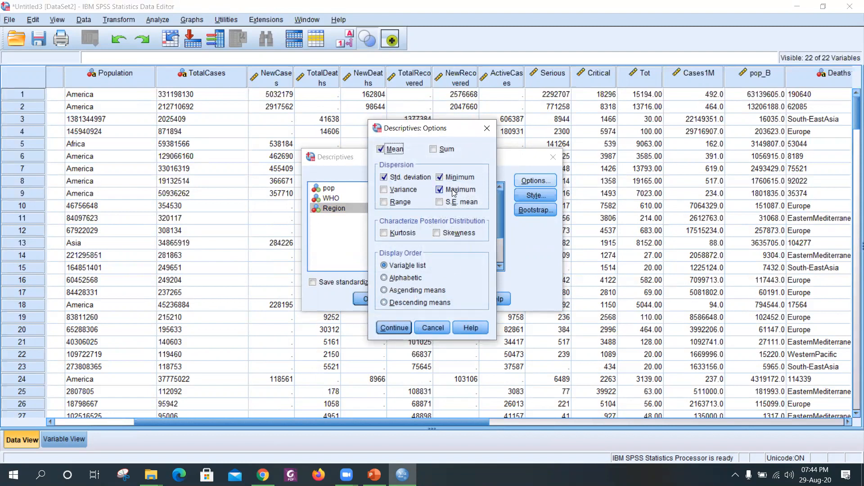
left_click(388, 189)
left_click(387, 202)
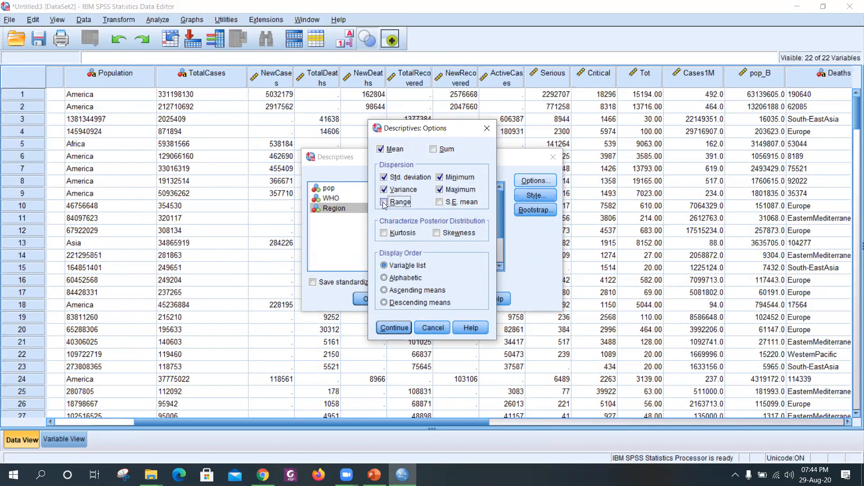
left_click(439, 202)
left_click(384, 234)
left_click(436, 234)
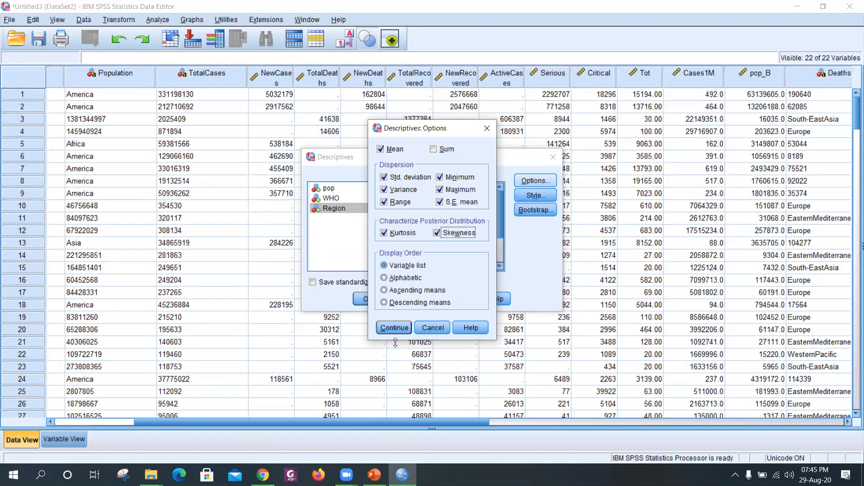
left_click(393, 328)
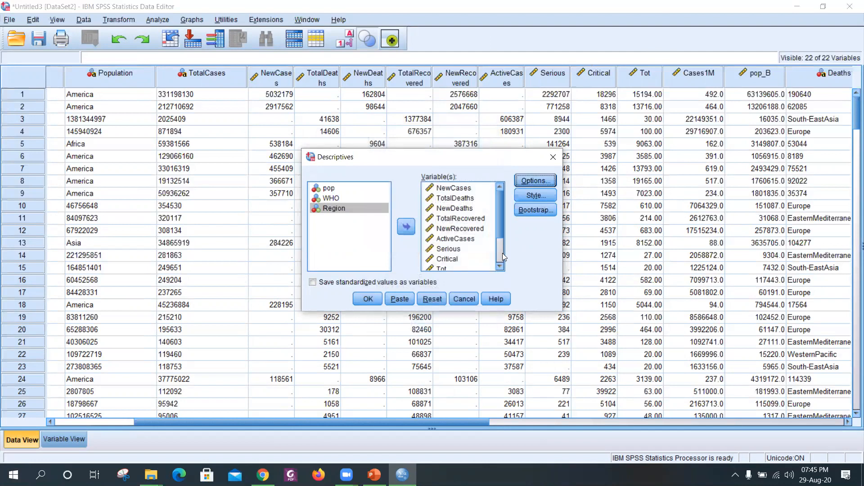
Step: View the table style conditions without changing them, and run the Descriptives analysis
left_click(535, 195)
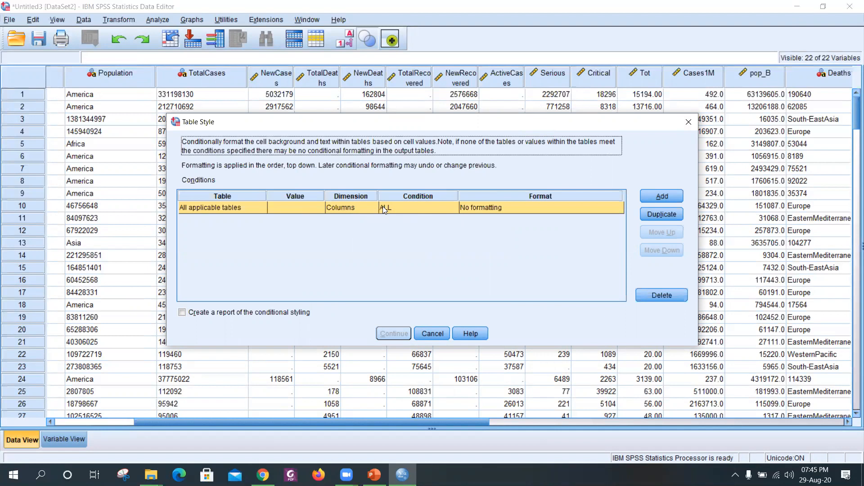
left_click(430, 335)
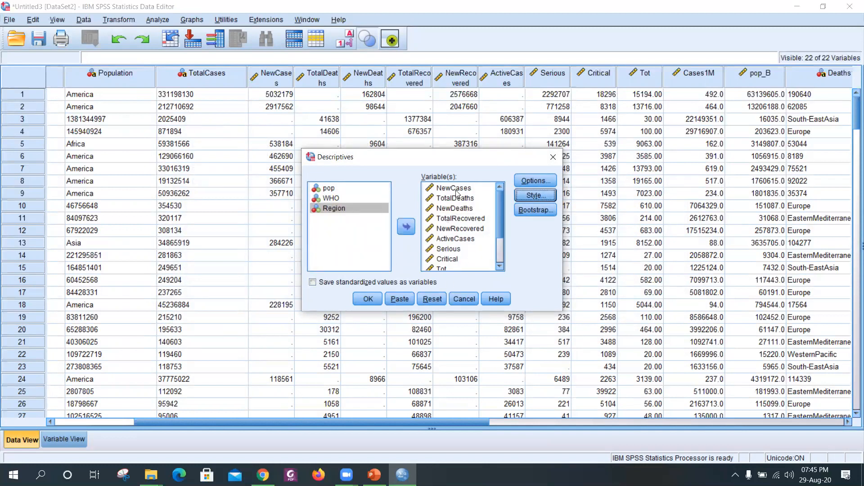
left_click(367, 299)
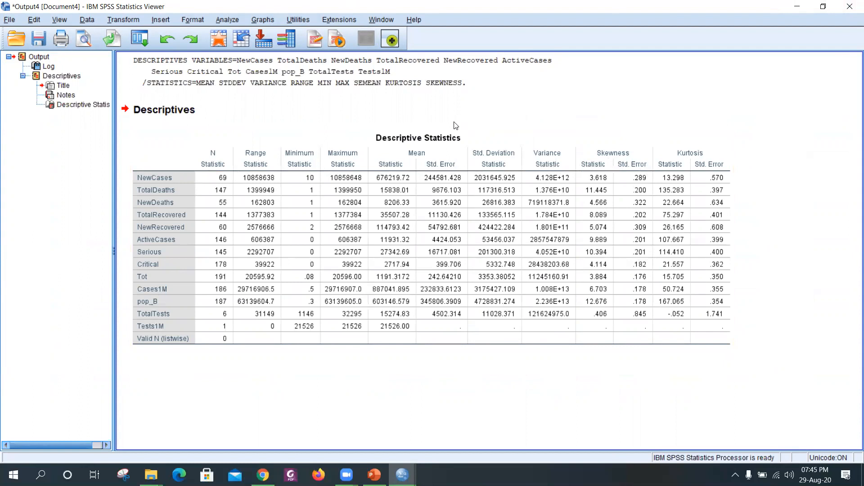
left_click(270, 70)
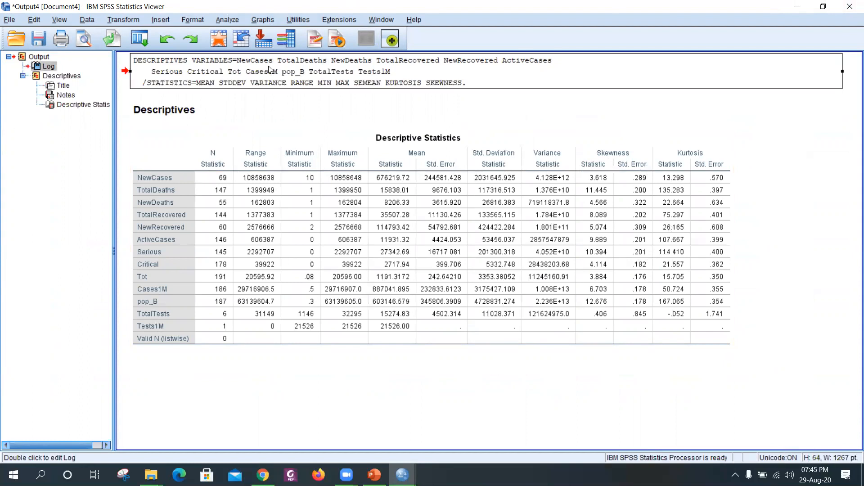
right_click(269, 68)
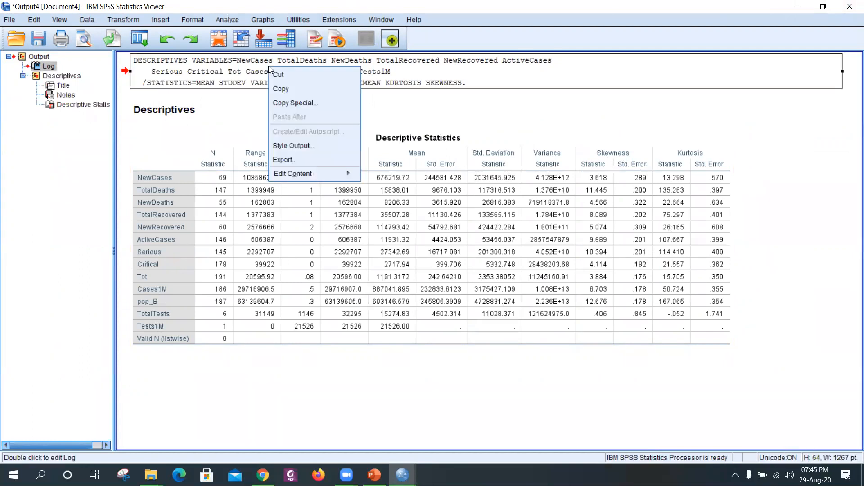
left_click(278, 102)
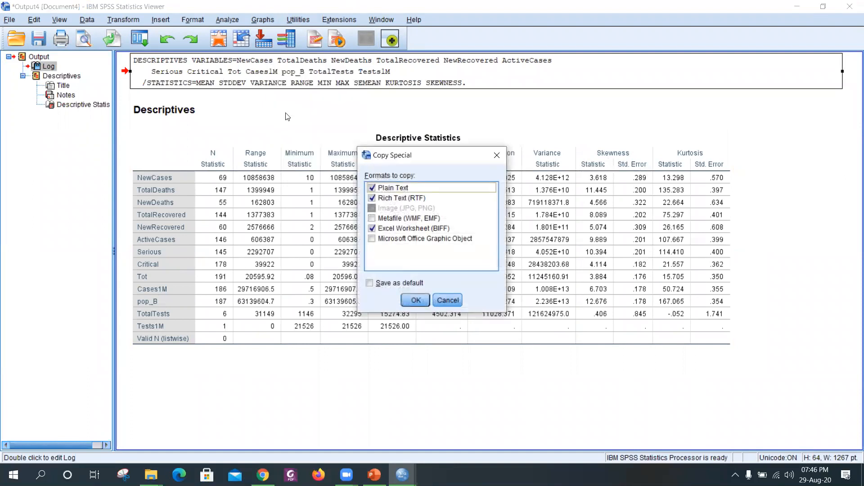
left_click(497, 156)
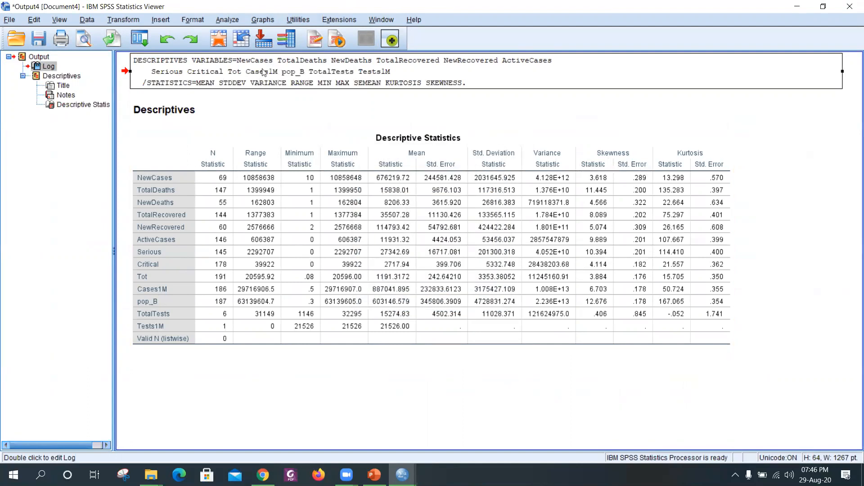
right_click(211, 65)
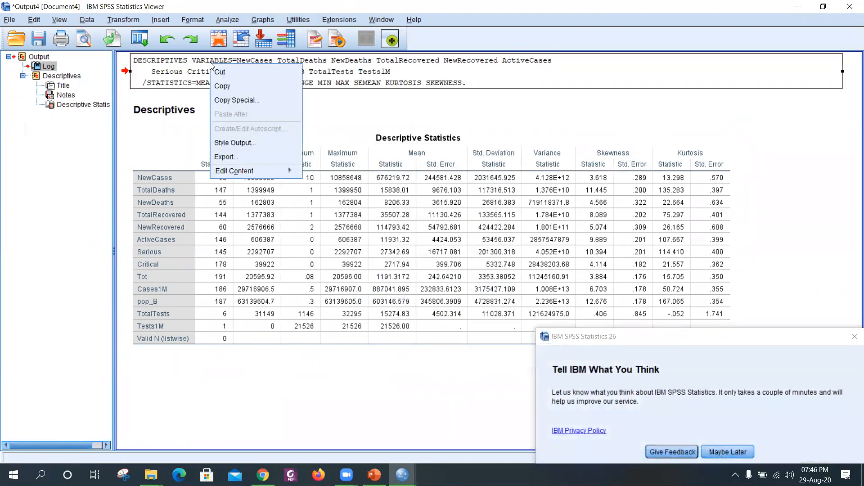
left_click(716, 453)
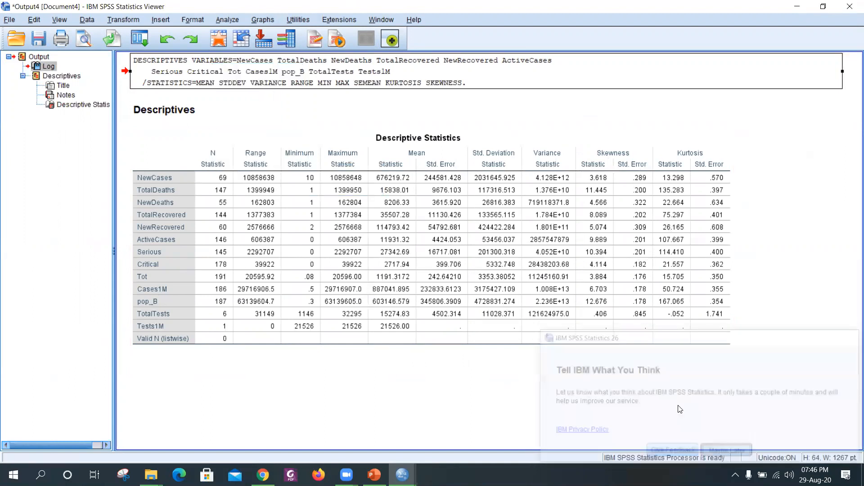
Step: View the content of the Descriptives log in a separate window, and close it without editing
right_click(218, 75)
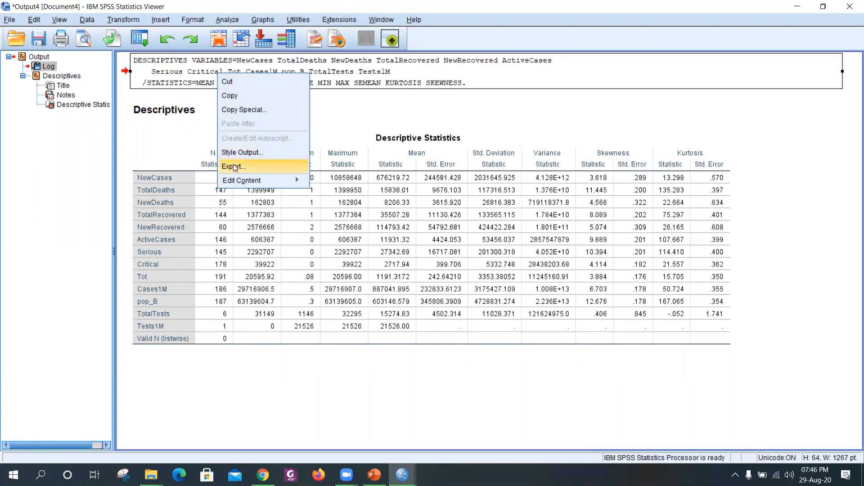
mouse_move(237, 183)
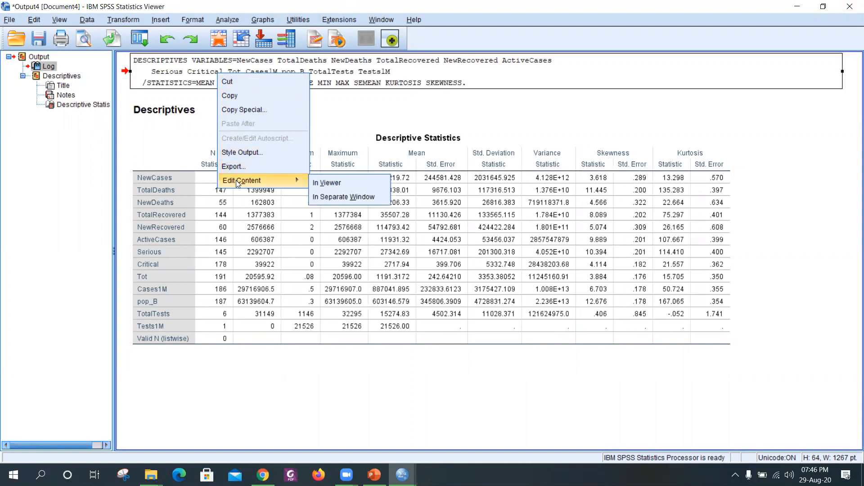
left_click(329, 196)
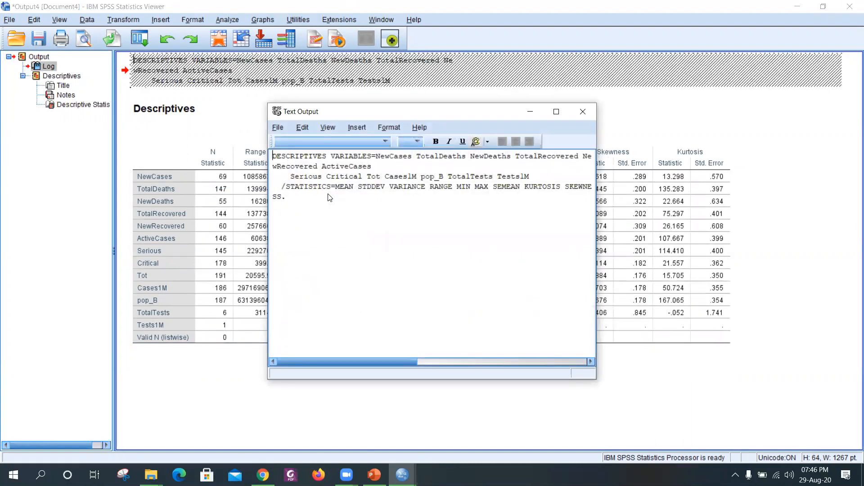
left_click(583, 112)
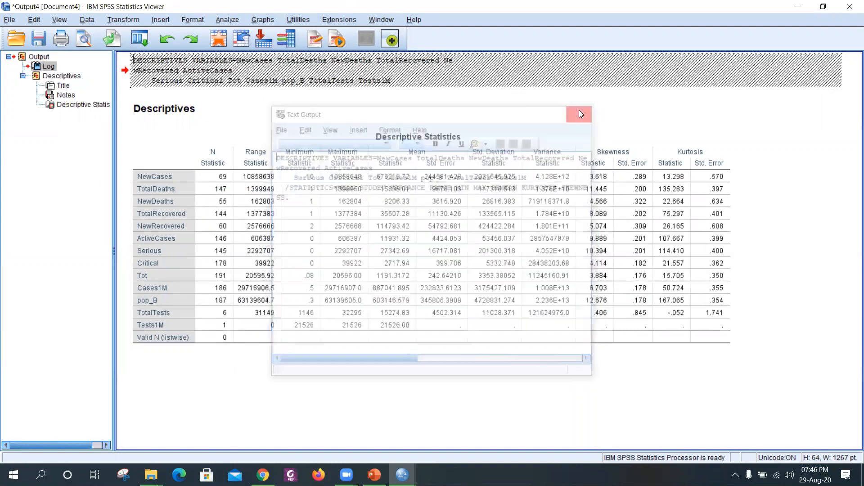
Step: Copy the Descriptives log from the output and paste it into a new syntax file
right_click(299, 74)
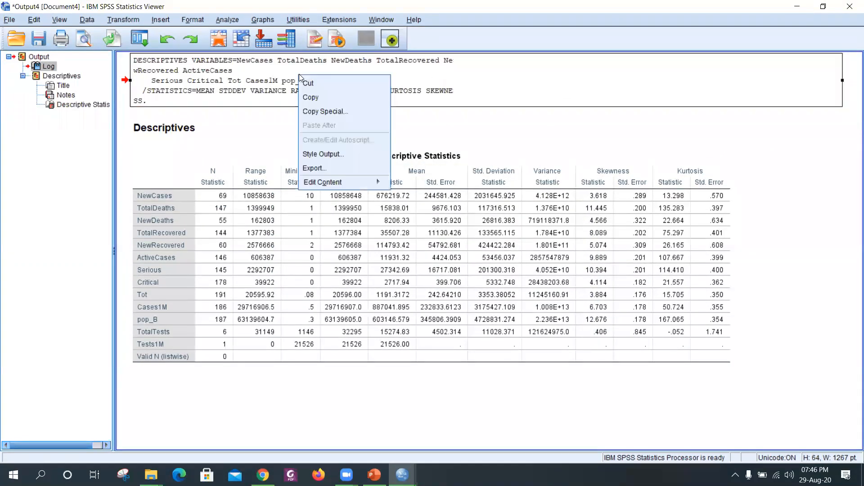
left_click(307, 101)
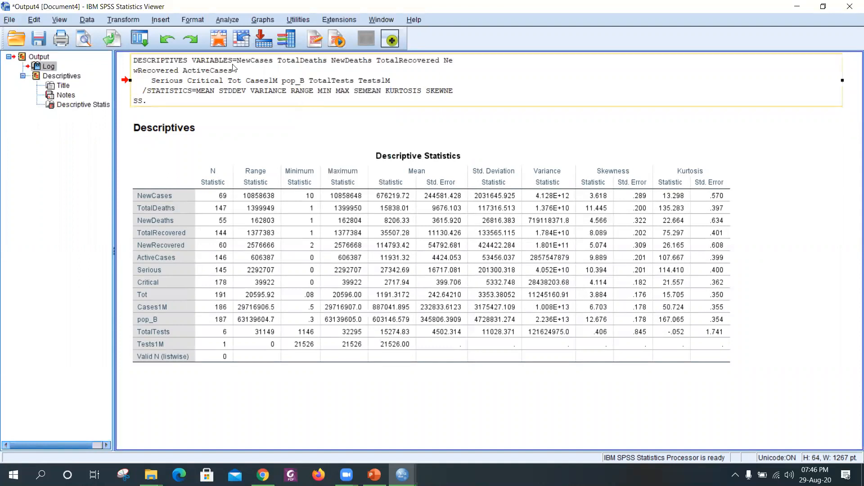
left_click(10, 20)
mouse_move(19, 35)
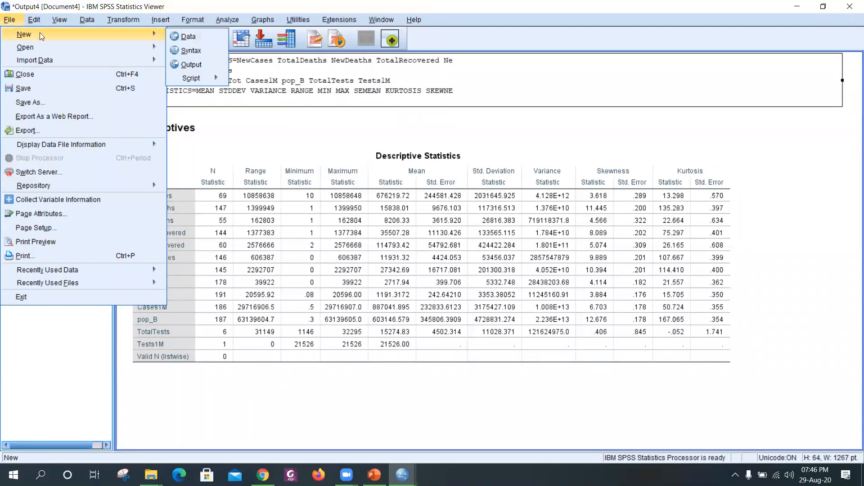
left_click(188, 50)
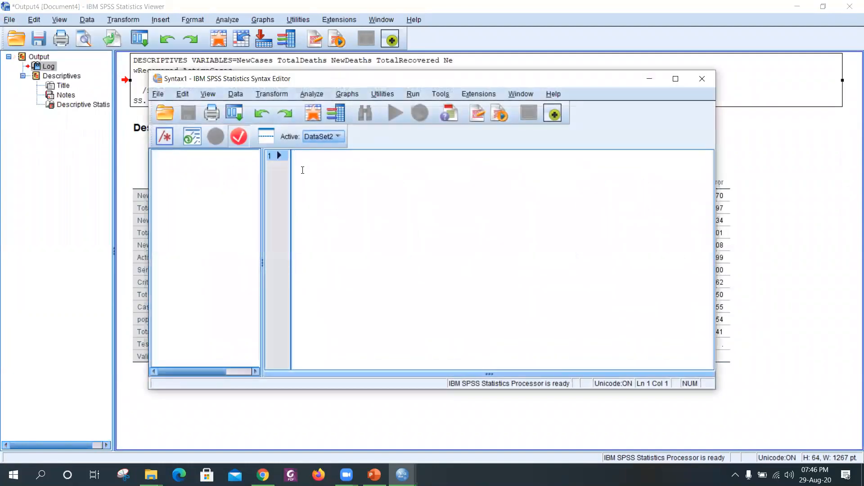
right_click(306, 169)
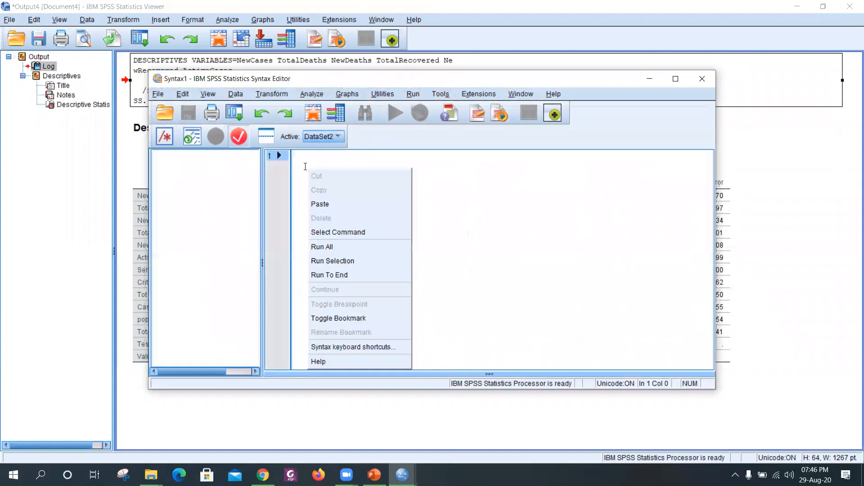
left_click(328, 201)
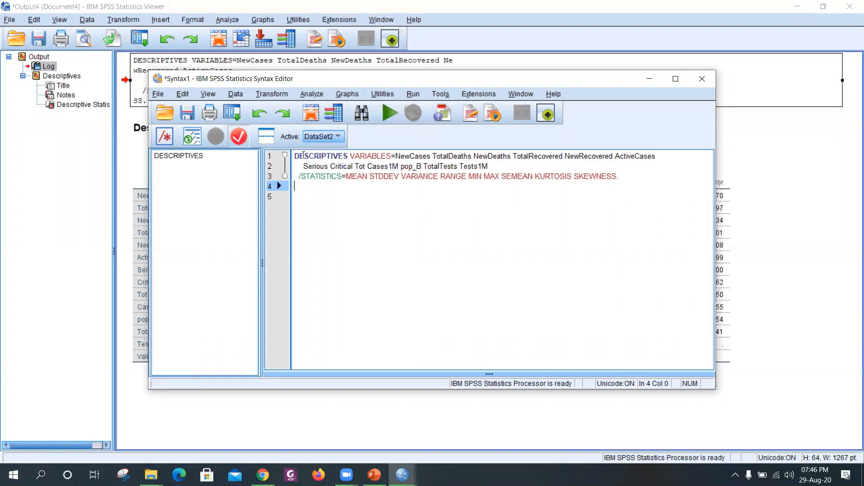
Step: Select the pasted DESCRIPTIVES syntax and run it
left_click_drag(302, 155, 369, 189)
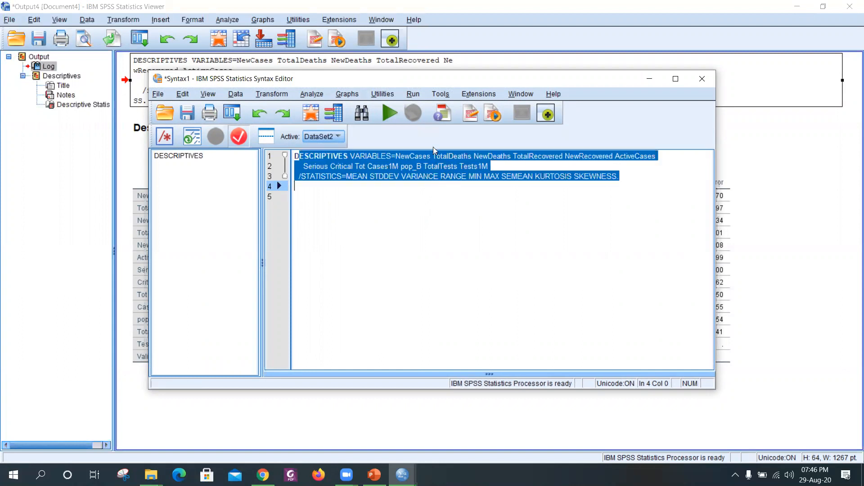
left_click(391, 106)
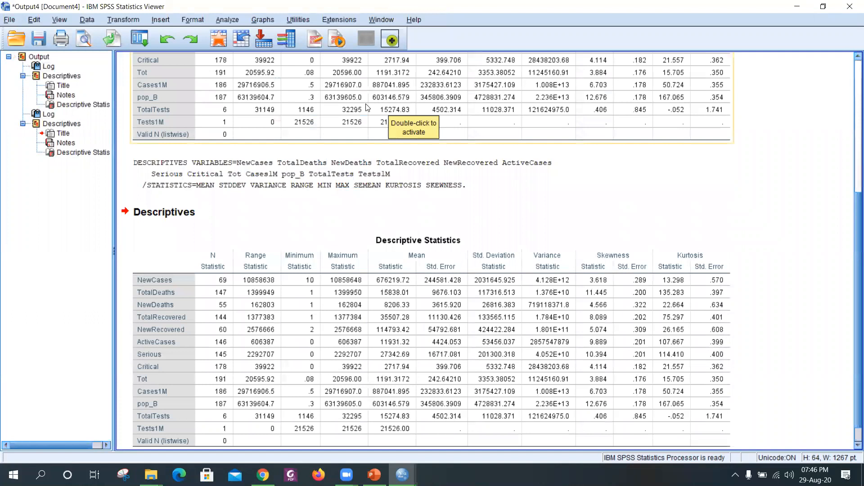
Step: Cut the first Descriptive Statistics table and the first log from the output
left_click(164, 37)
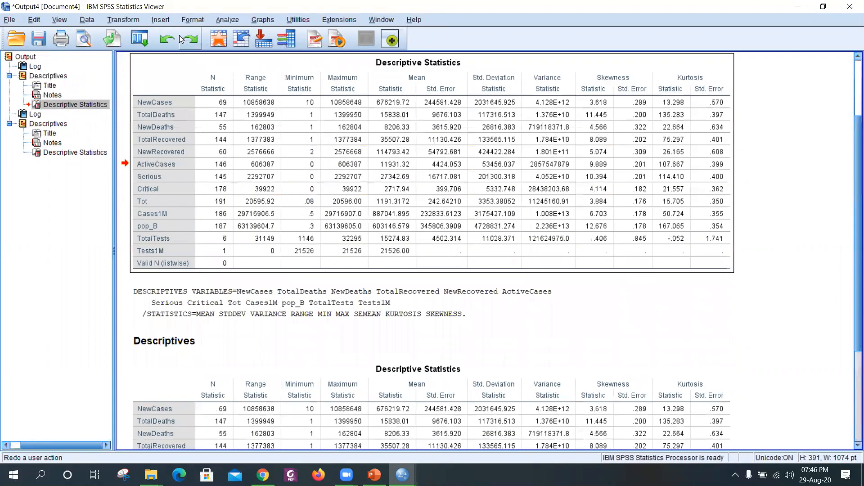
right_click(265, 133)
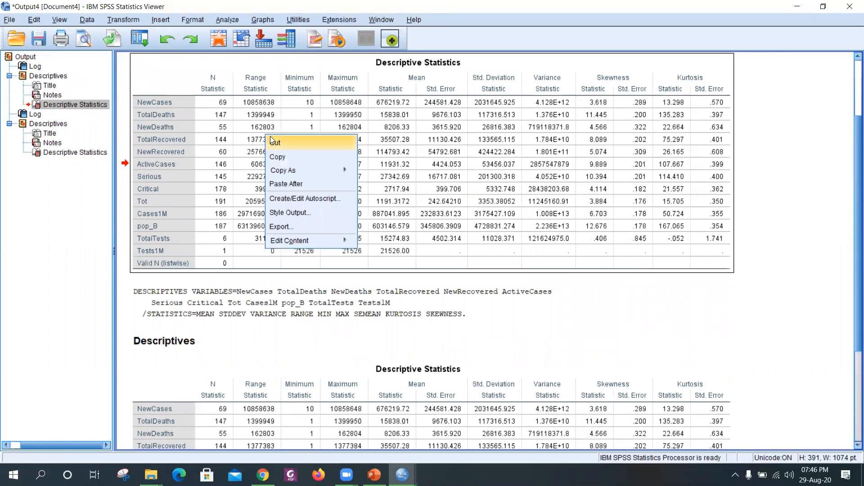
left_click(270, 137)
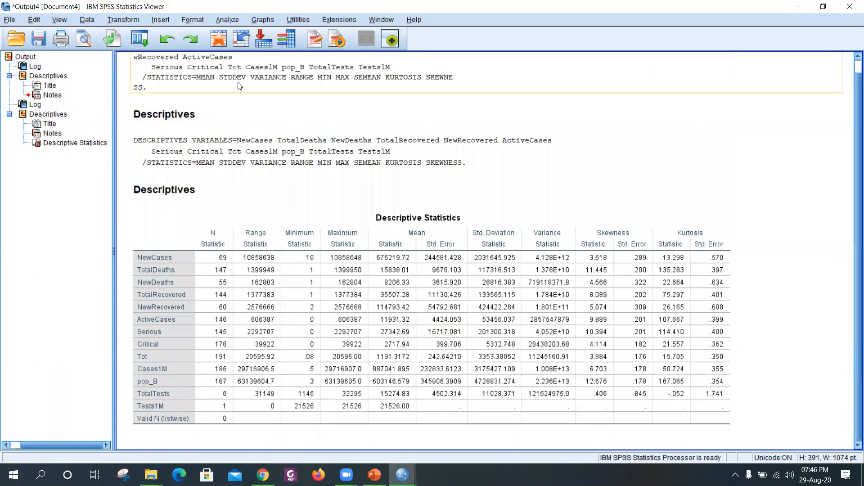
right_click(263, 63)
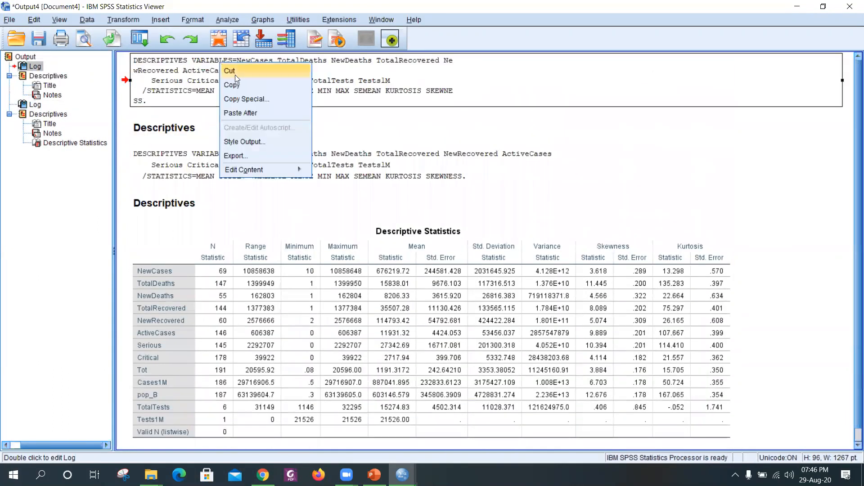
left_click(274, 70)
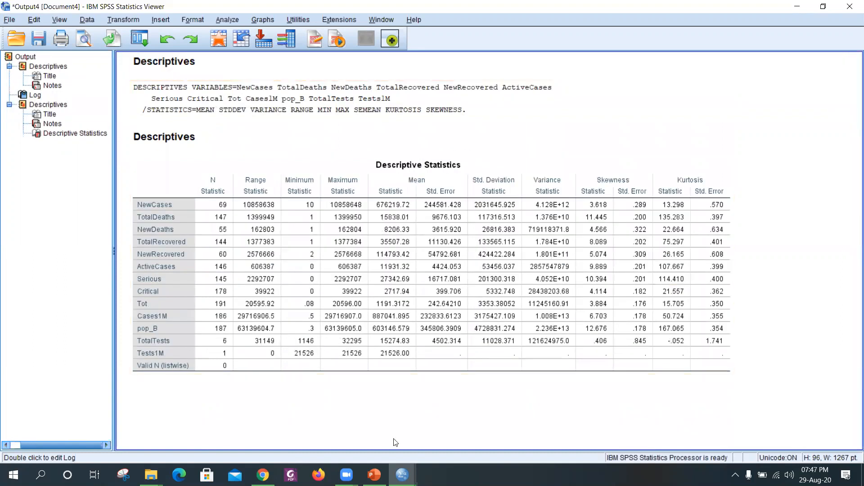
Step: Return to the Syntax1 editor and insert an empty line above the DESCRIPTIVES command
mouse_move(402, 475)
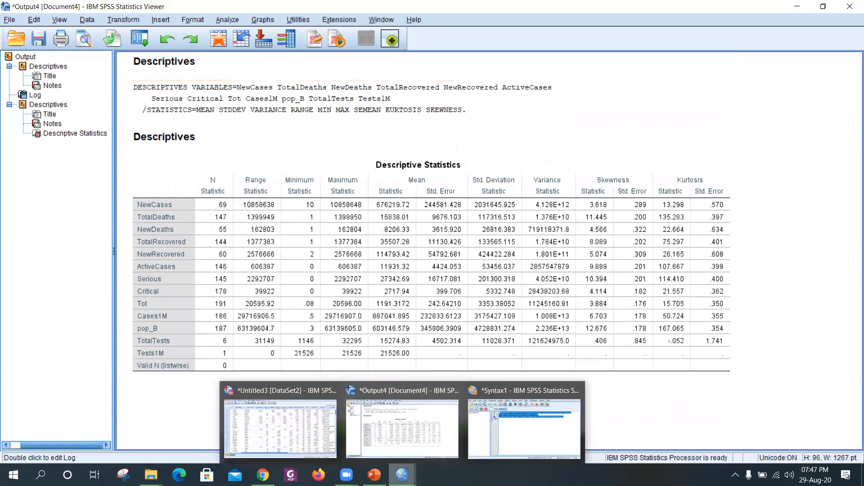
left_click(498, 426)
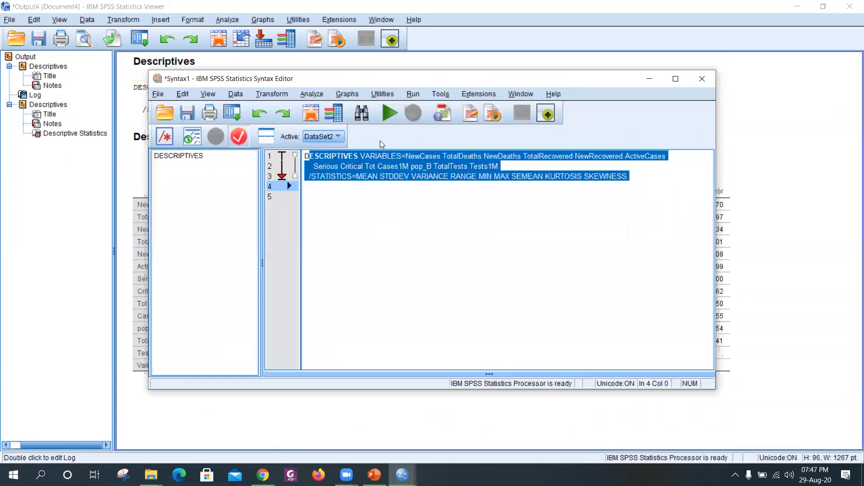
left_click(294, 155)
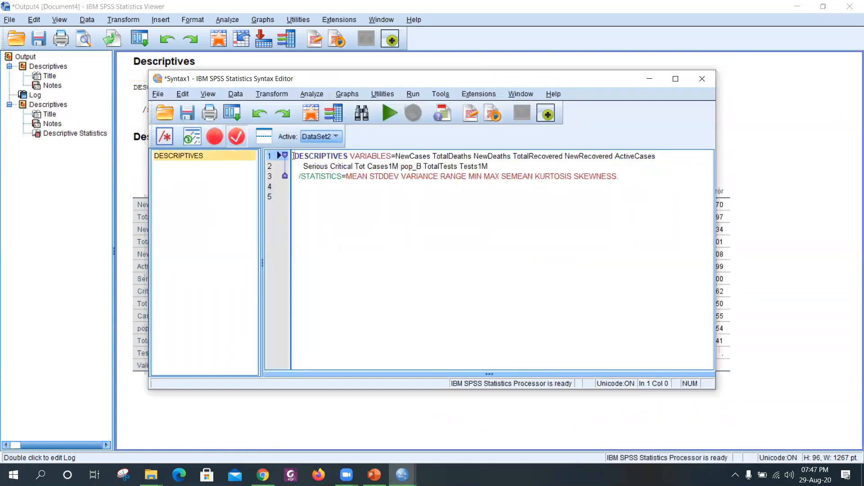
key("Return")
key("Return")
key("BackSpace")
key("BackSpace")
key("BackSpace")
key("BackSpace")
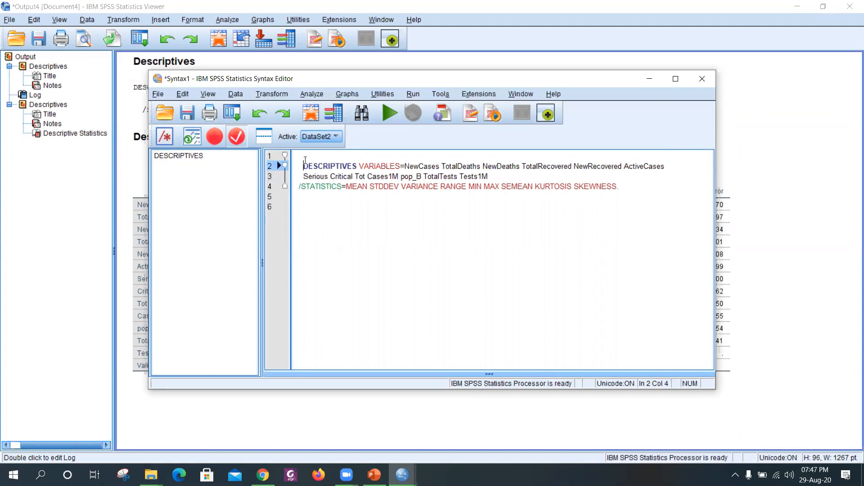
Step: Enter the heading "Executed commands" on the empty first line of the syntax
left_click(305, 157)
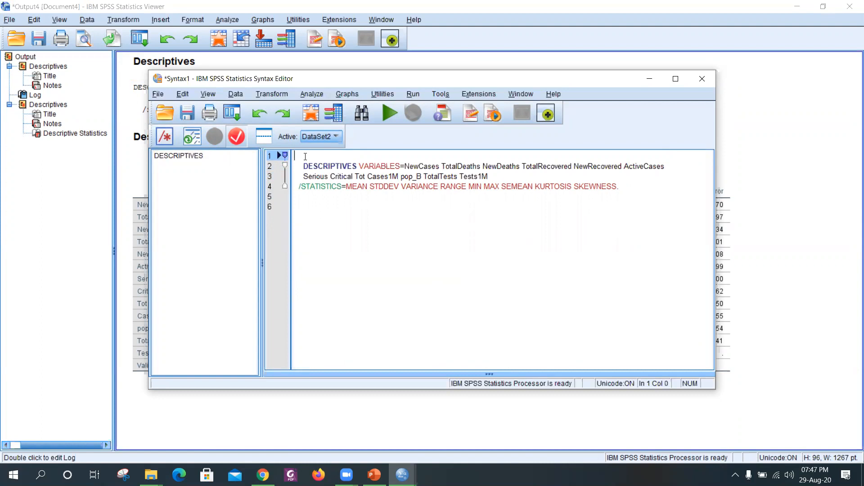
right_click(305, 157)
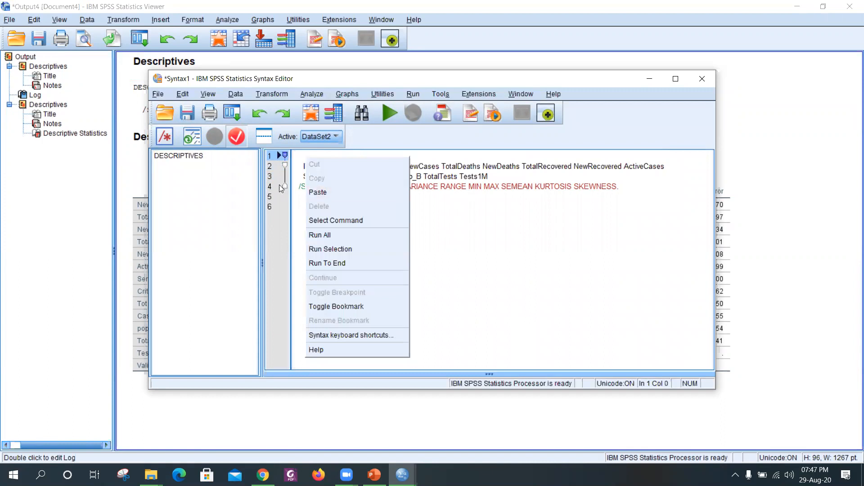
left_click(293, 156)
type("Exe")
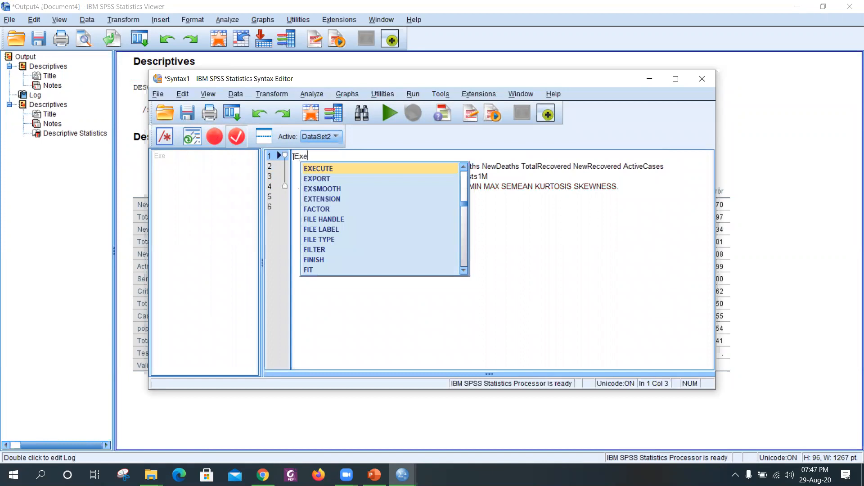
type("cuted commands")
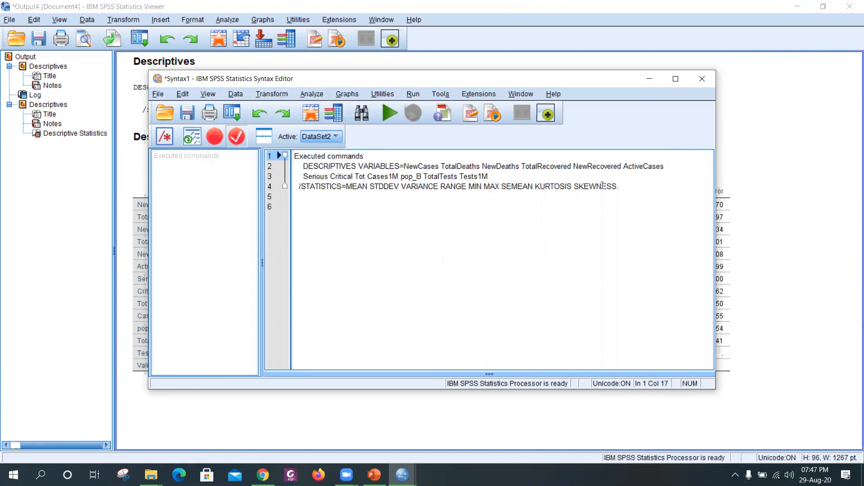
Step: Add two blank lines after the STATISTICS subcommand, and minimize the syntax window to return to the output
left_click(619, 186)
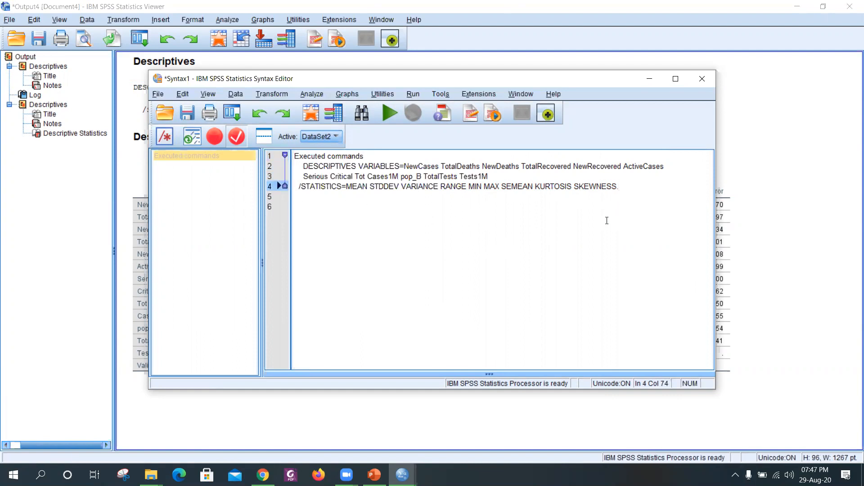
key("Return")
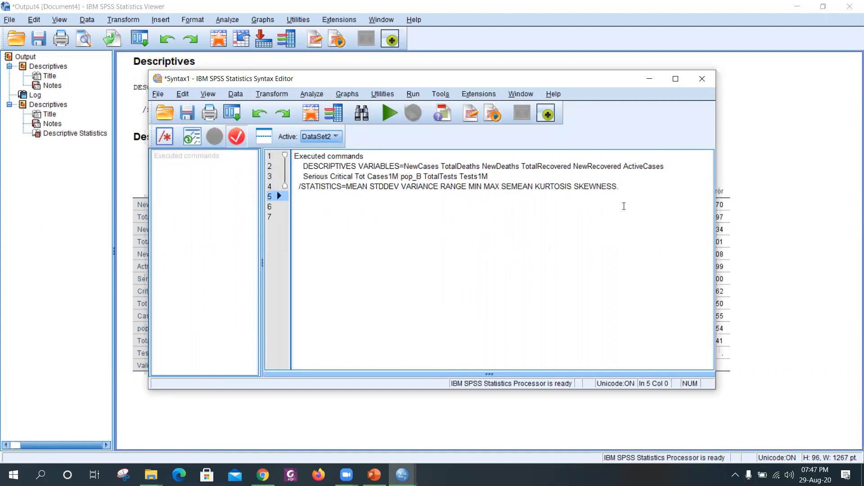
key("Return")
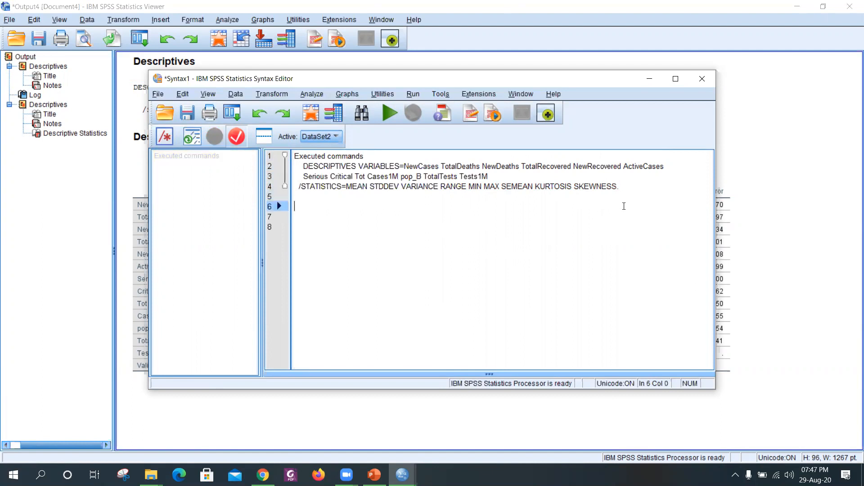
left_click(649, 79)
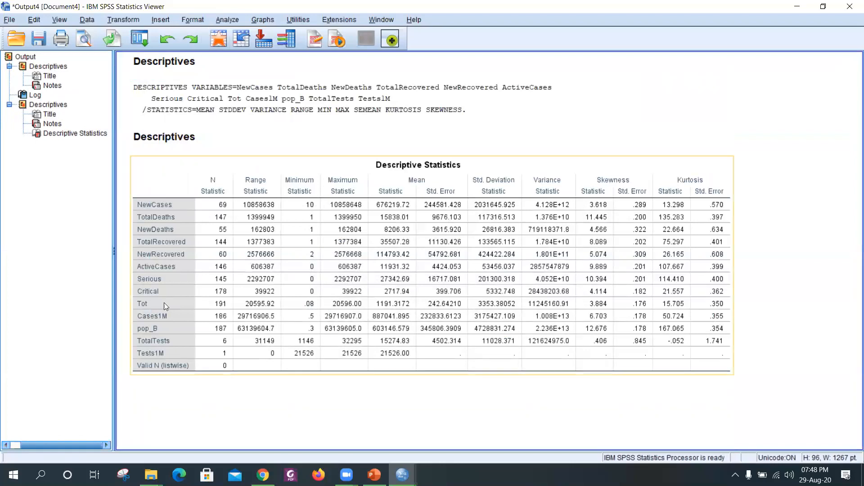
Step: Switch to the Untitled3 data editor and open the Frequencies analysis
mouse_move(374, 475)
mouse_move(412, 466)
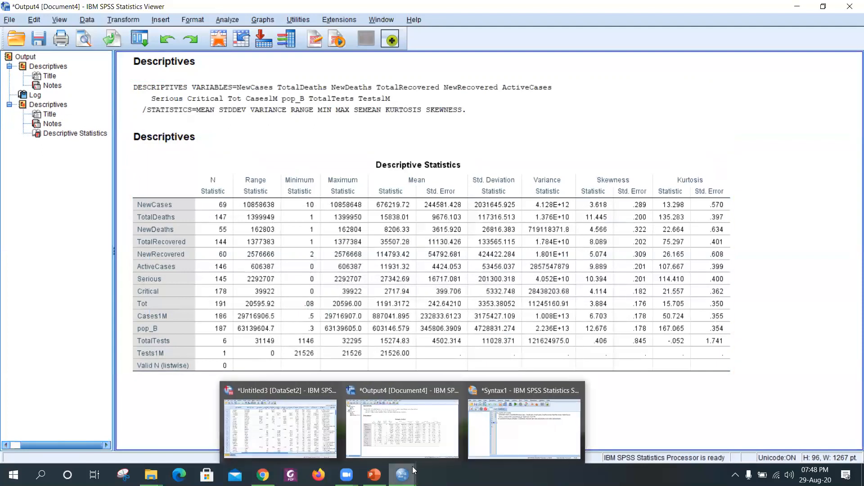
left_click(306, 409)
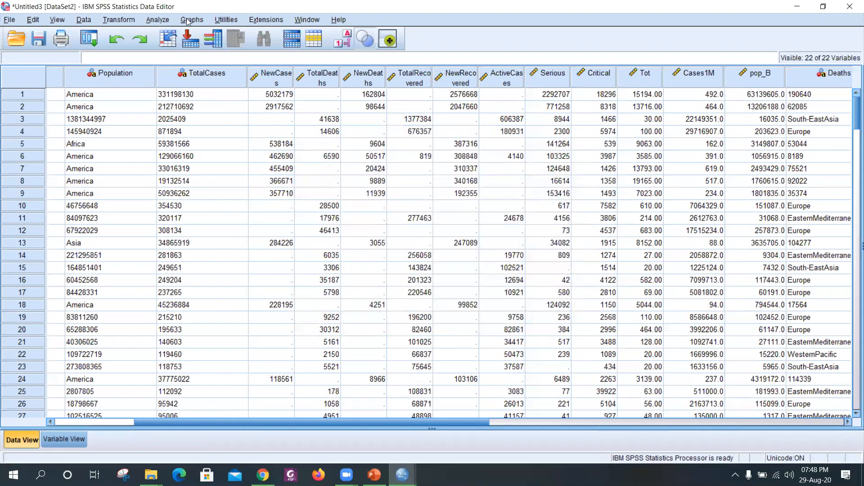
left_click(158, 20)
mouse_move(175, 52)
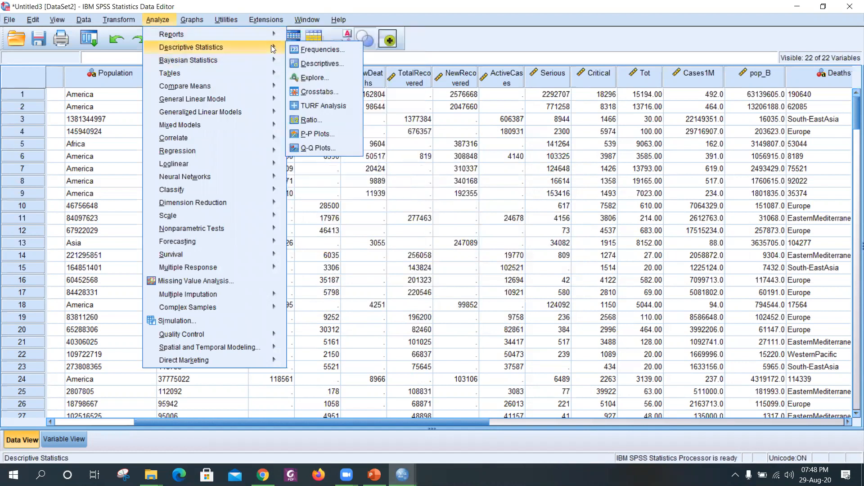
left_click(316, 49)
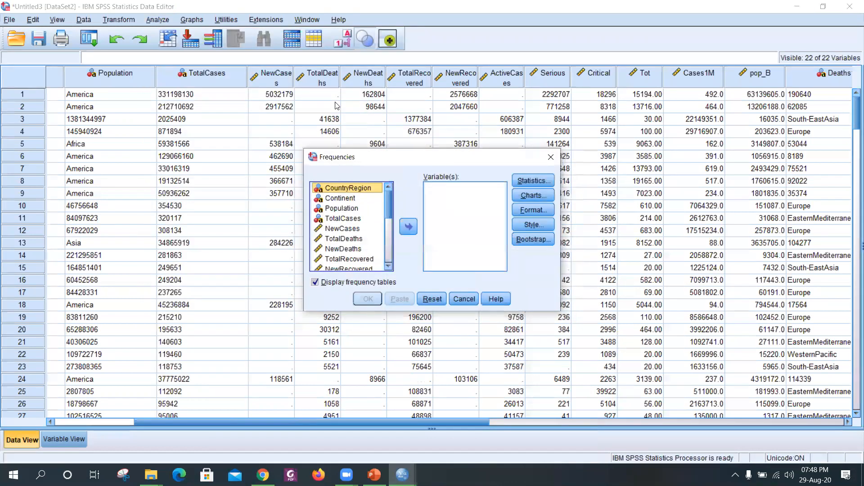
Step: Add all dataset variables to the Frequencies analysis list
left_click_drag(387, 202, 391, 282)
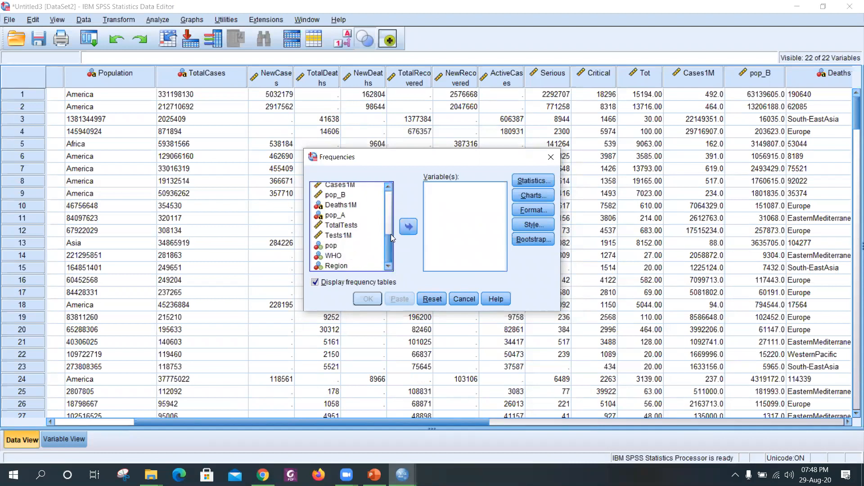
left_click_drag(389, 239, 391, 187)
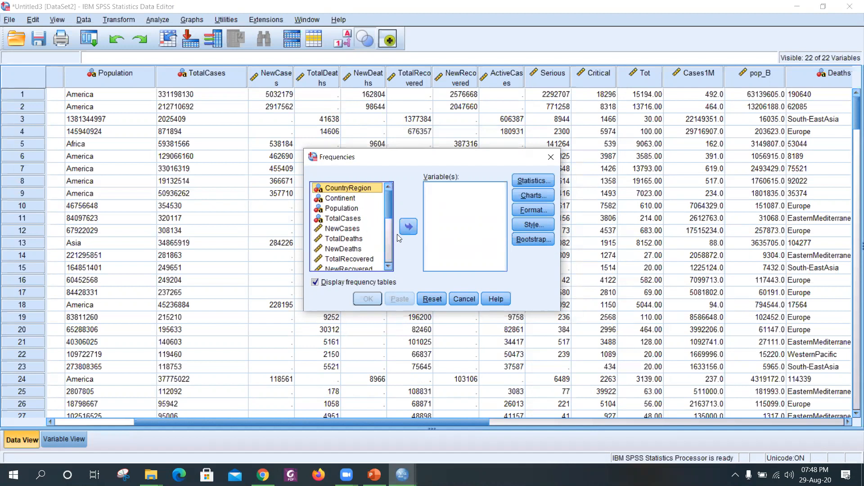
key("ctrl+a")
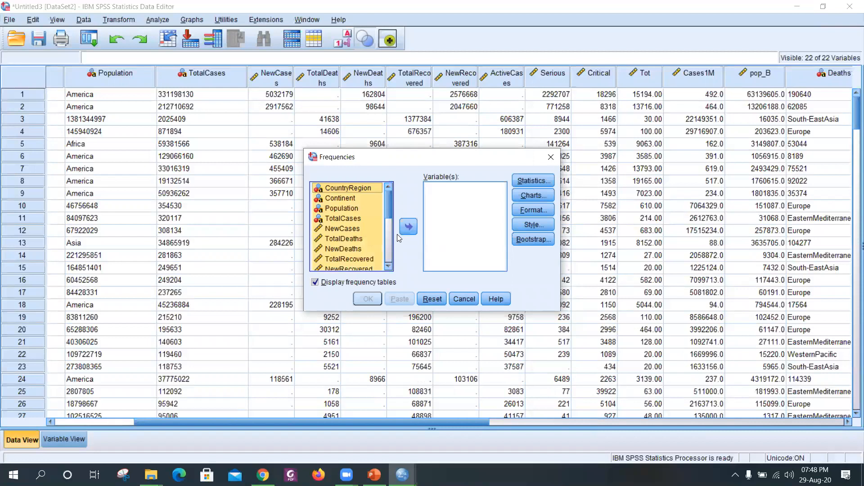
left_click(408, 226)
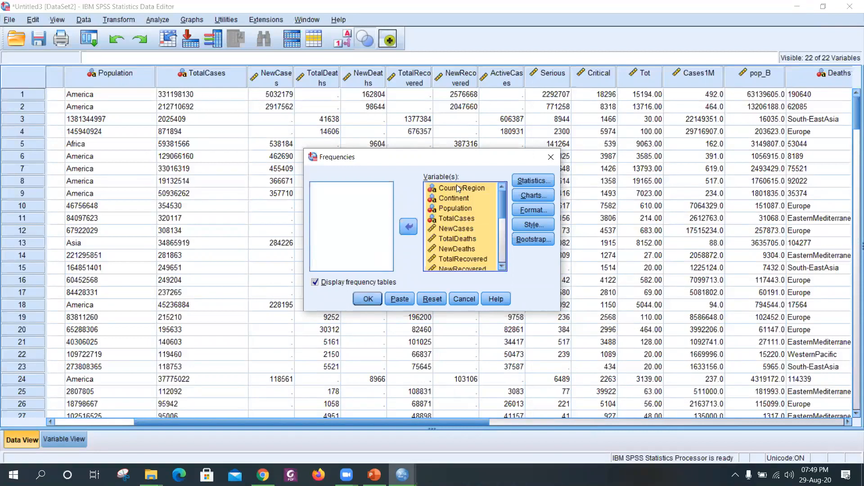
Step: Remove the nominal variables CountryRegion, Continent, Population and TotalCases from the Frequencies analysis list
left_click(458, 188)
left_click(457, 198)
left_click(455, 188)
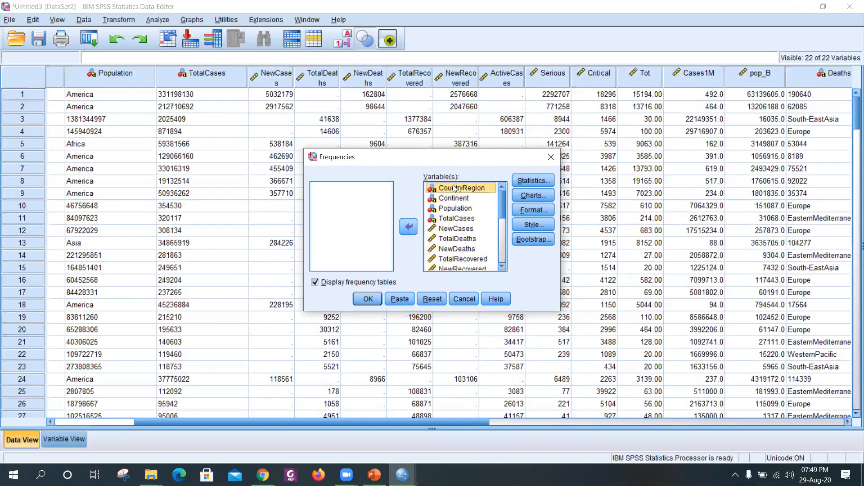
left_click(408, 226)
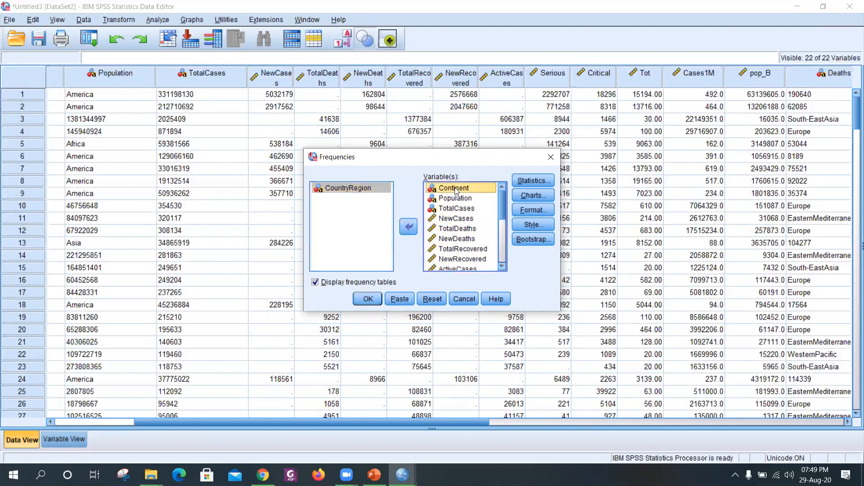
left_click(408, 227)
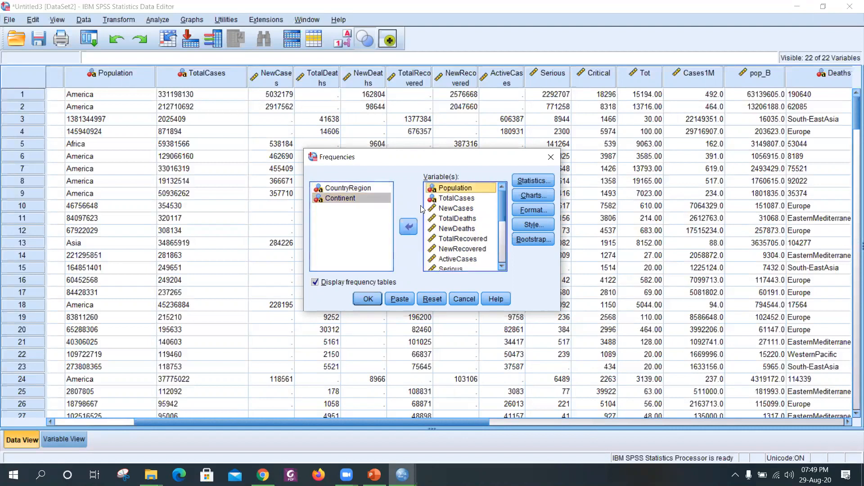
left_click(408, 227)
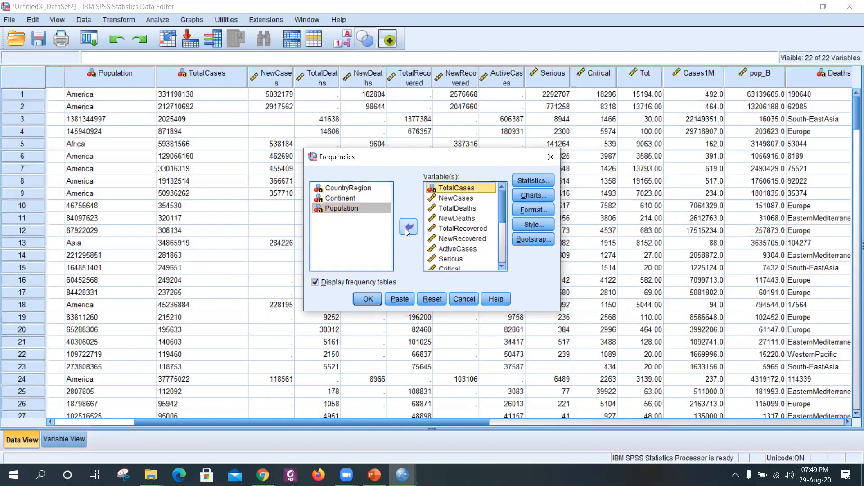
left_click(408, 226)
Step: Remove Deaths1M and pop_A from the Frequencies analysis list as well
scroll(502, 201, "down", 3)
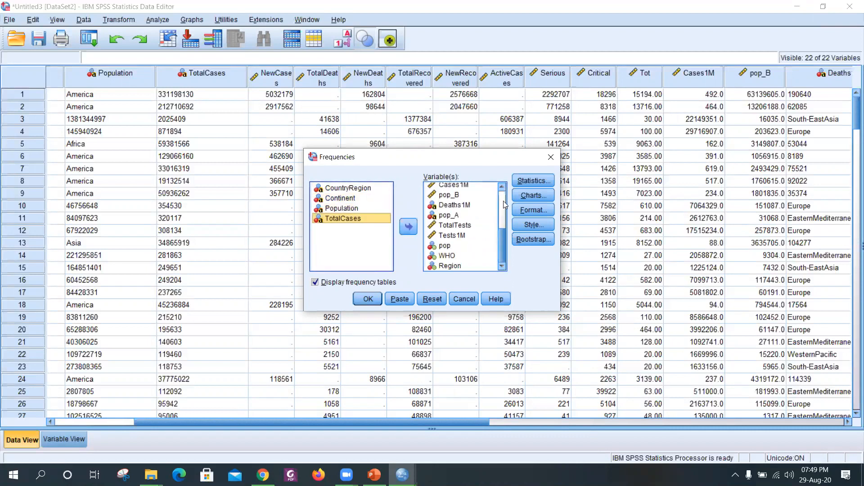
left_click(453, 205)
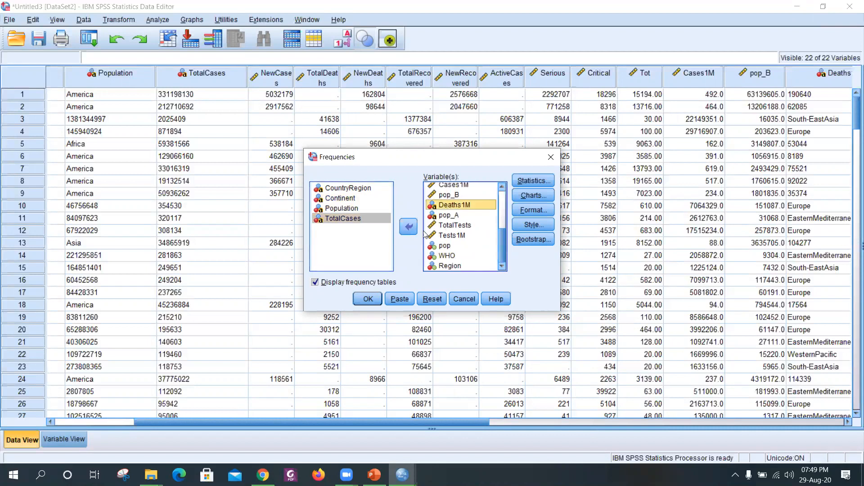
left_click(409, 226)
left_click(466, 216)
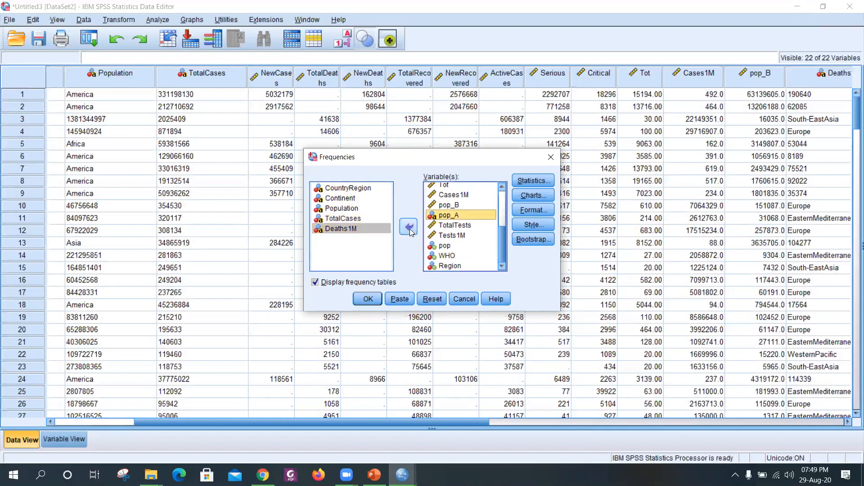
left_click(408, 226)
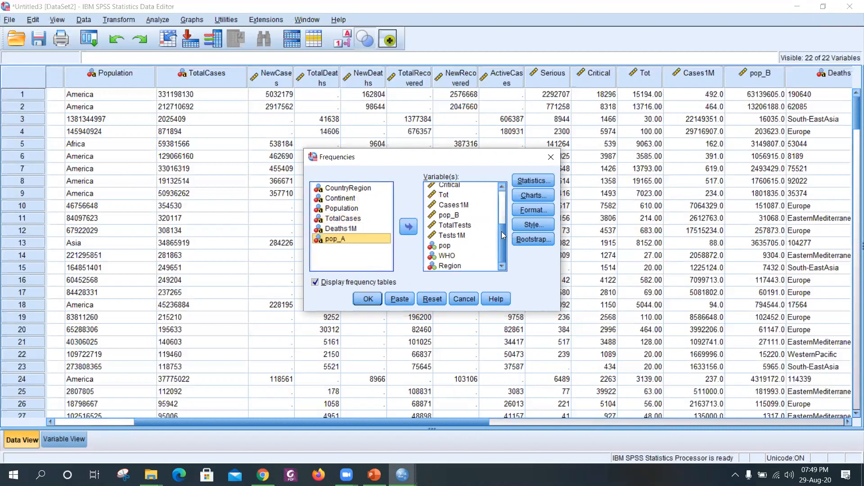
scroll(503, 232, "up", 5)
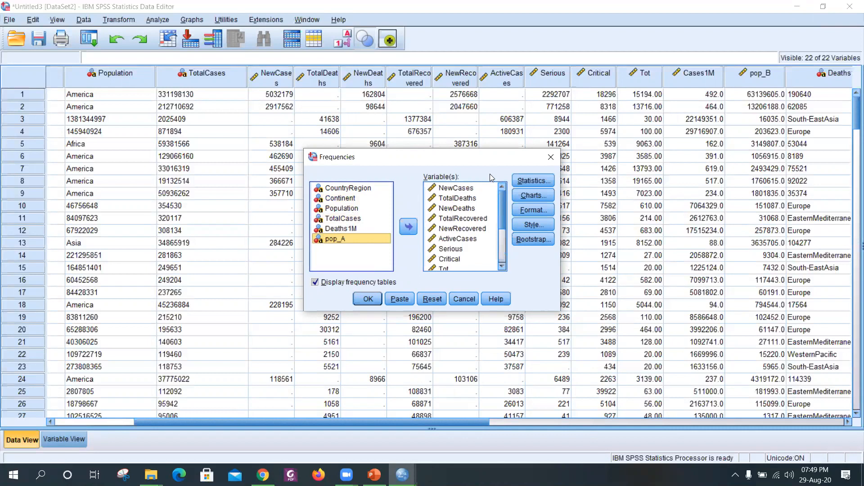
Step: Leave all optional Frequencies statistics unselected and set the chart type to histograms without a normal curve
left_click(531, 181)
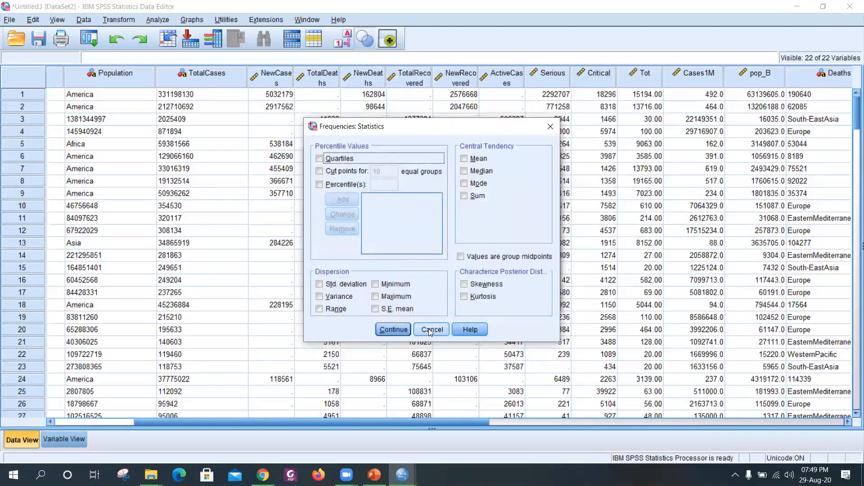
left_click(392, 329)
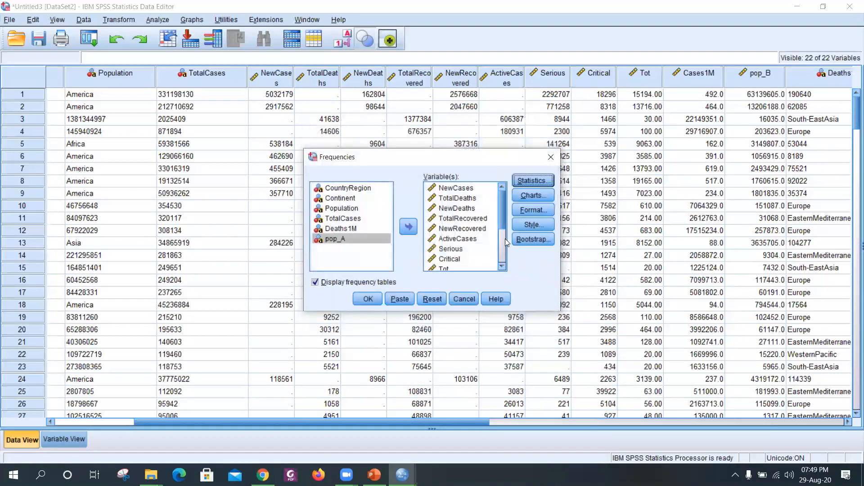
left_click(529, 196)
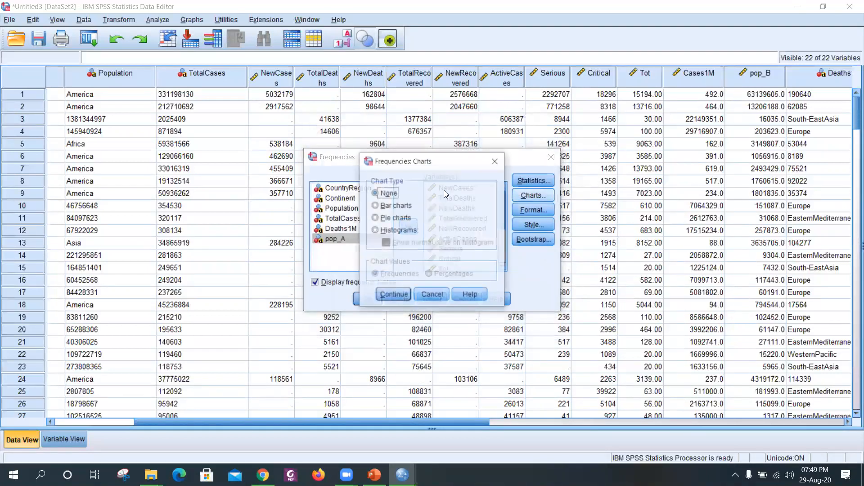
left_click(374, 206)
left_click(374, 231)
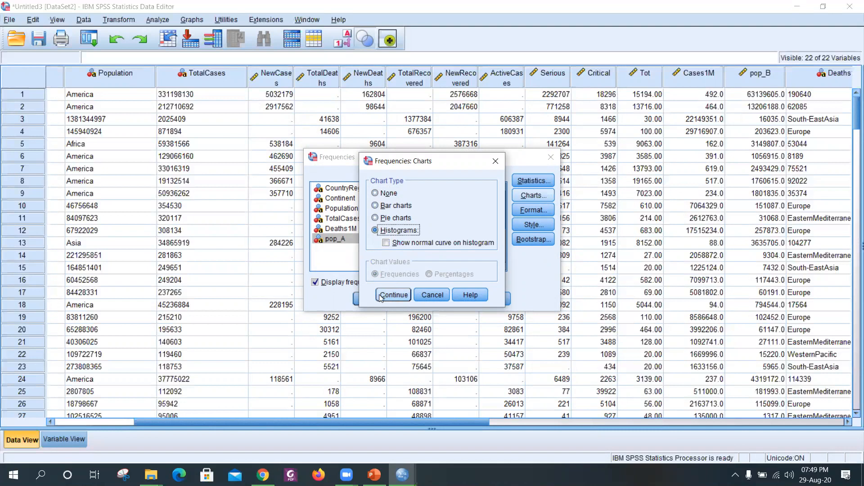
left_click(395, 294)
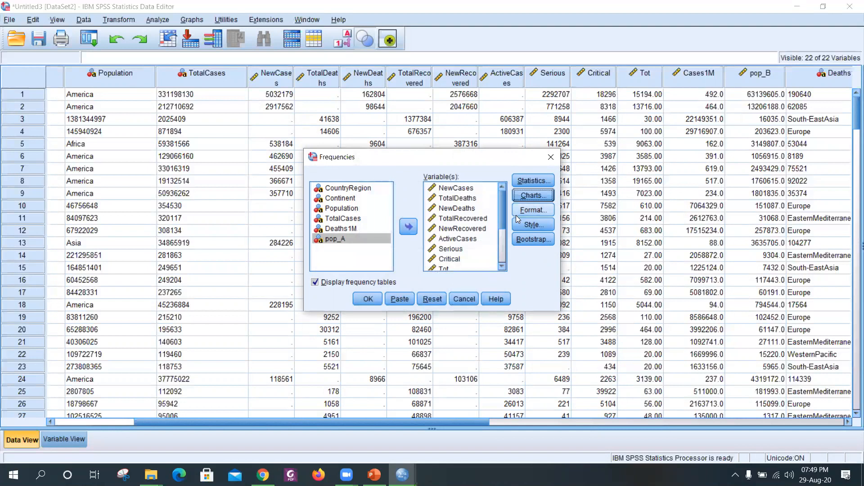
Step: Review the selected variables and run the Frequencies analysis with frequency tables displayed
scroll(502, 207, "down", 3)
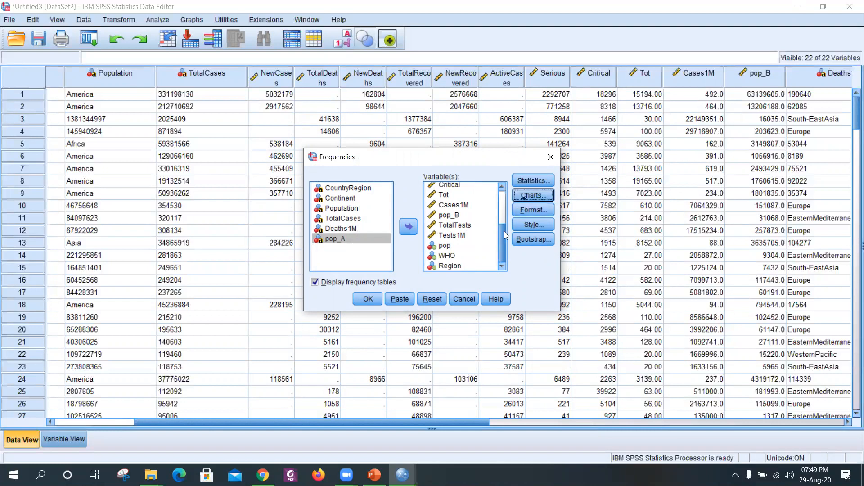
scroll(500, 225, "up", 3)
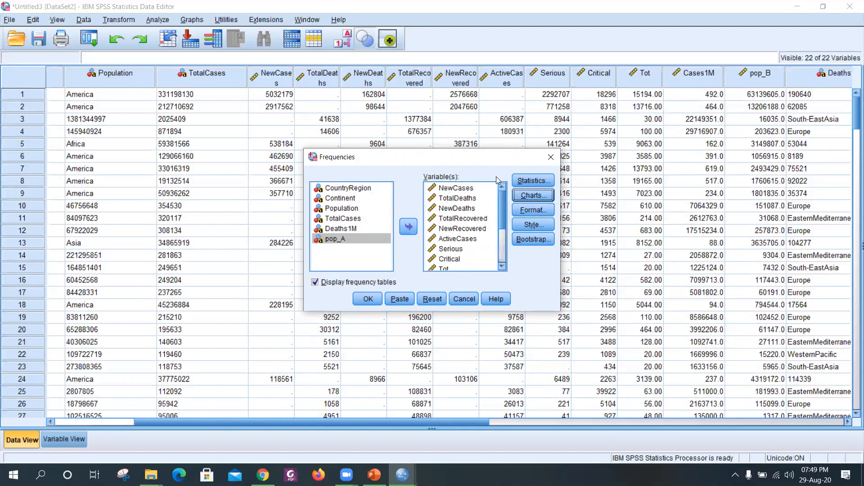
left_click(368, 300)
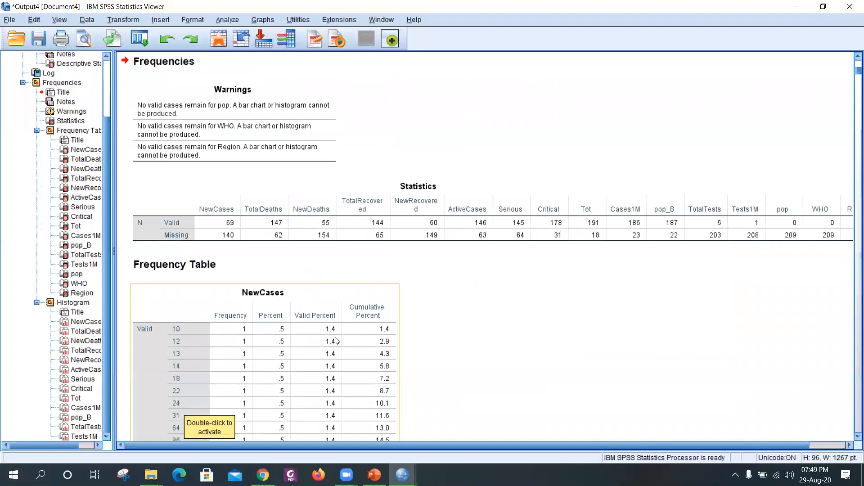
Step: Examine the Frequencies output, including the command log, the warnings, the Statistics table, and the NewCases and TotalDeaths frequency tables
scroll(335, 341, "up", 3)
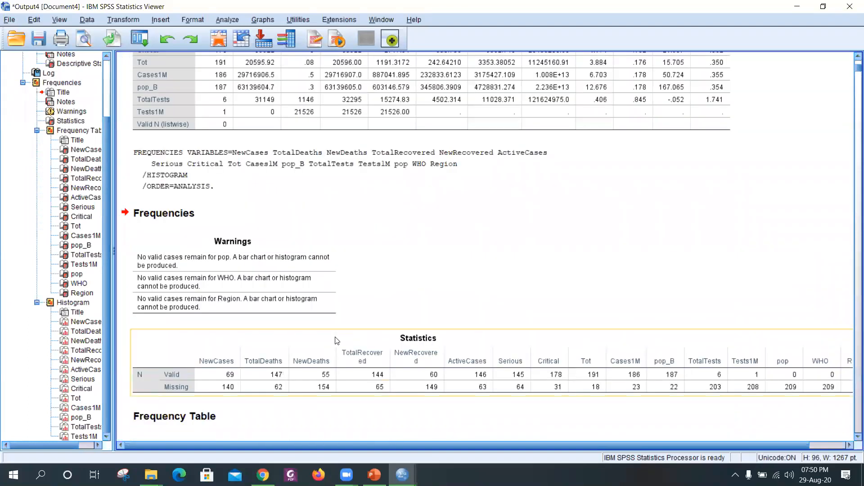
scroll(336, 341, "down", 1)
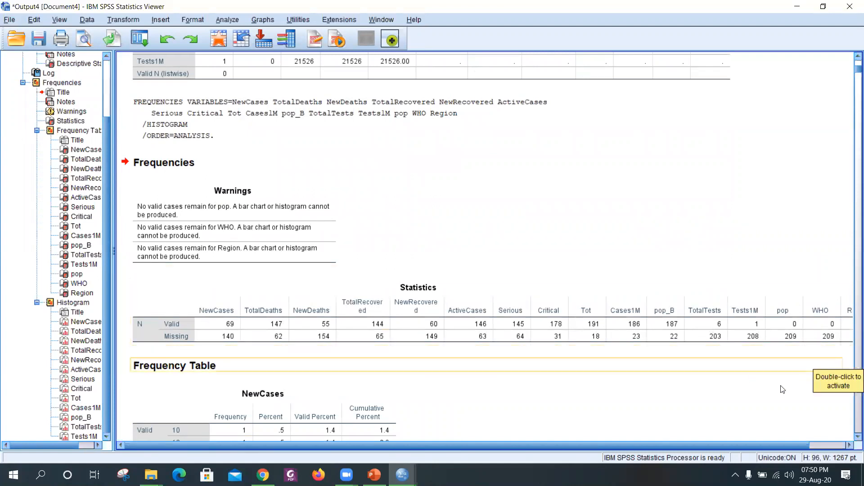
left_click_drag(666, 446, 582, 441)
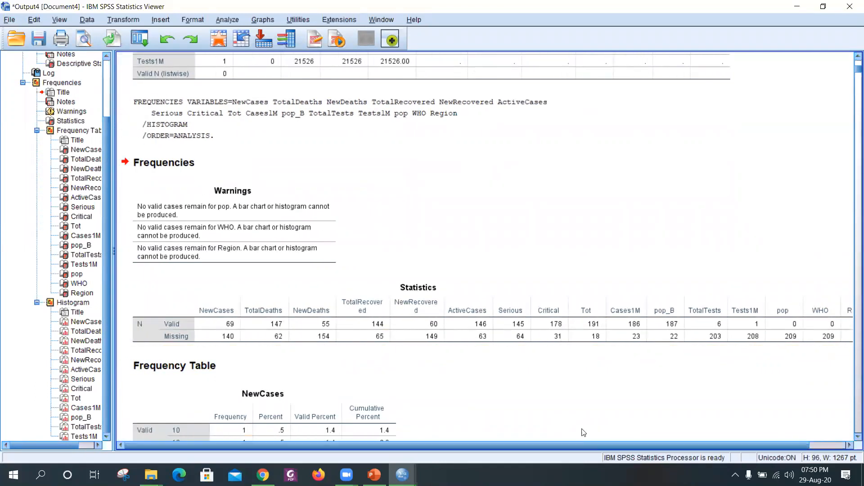
scroll(644, 391, "down", 5)
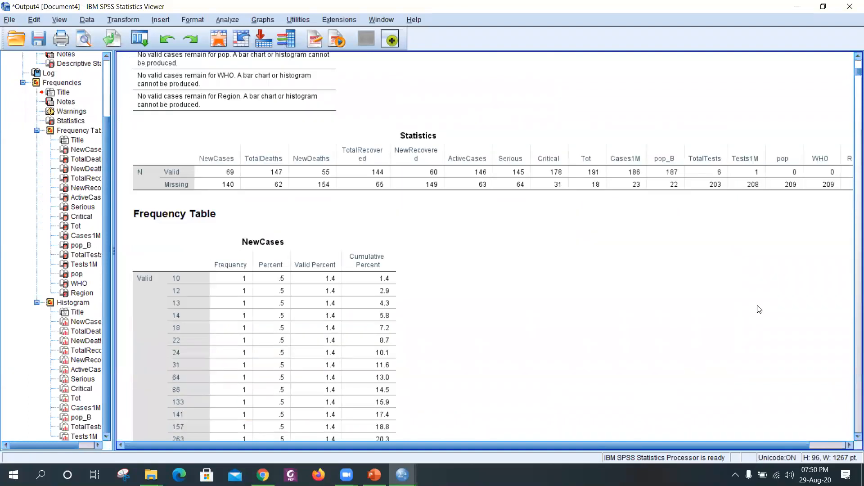
scroll(624, 264, "down", 6)
scroll(623, 266, "up", 3)
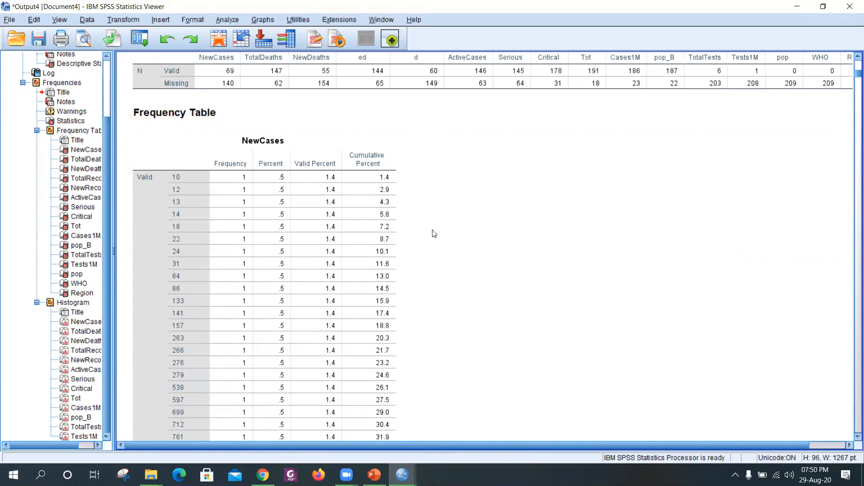
scroll(435, 232, "down", 2)
left_click(231, 124)
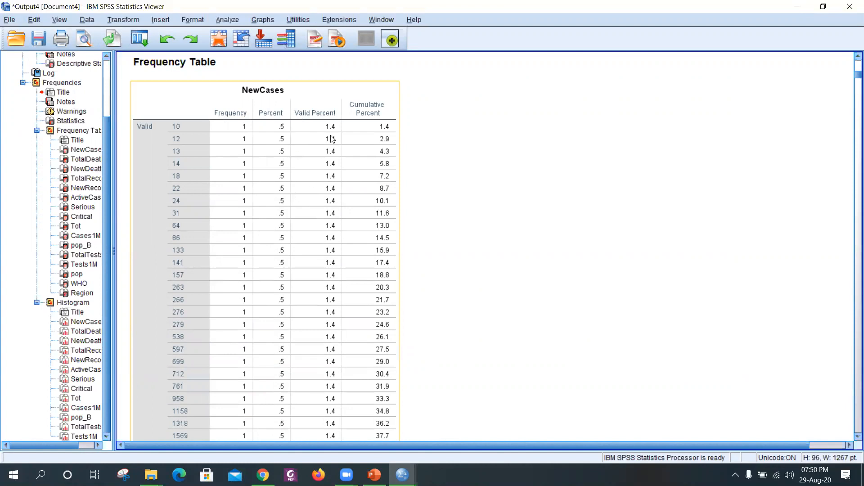
scroll(327, 164, "down", 5)
scroll(327, 165, "down", 20)
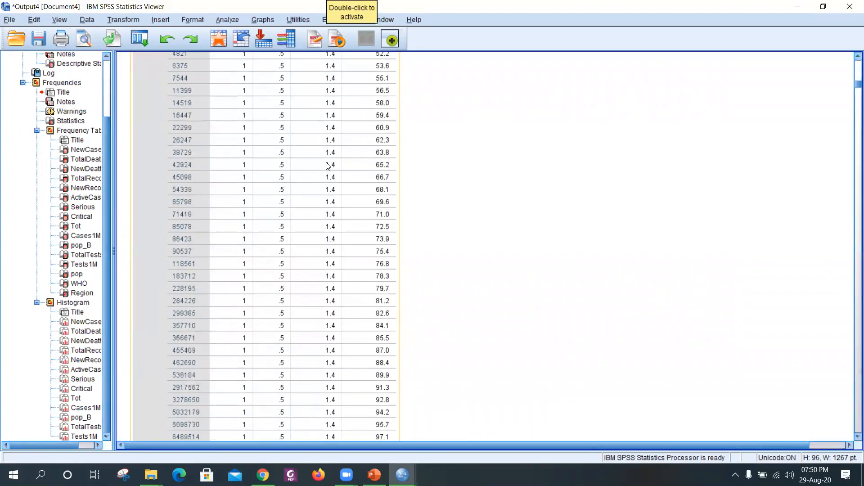
scroll(327, 165, "down", 20)
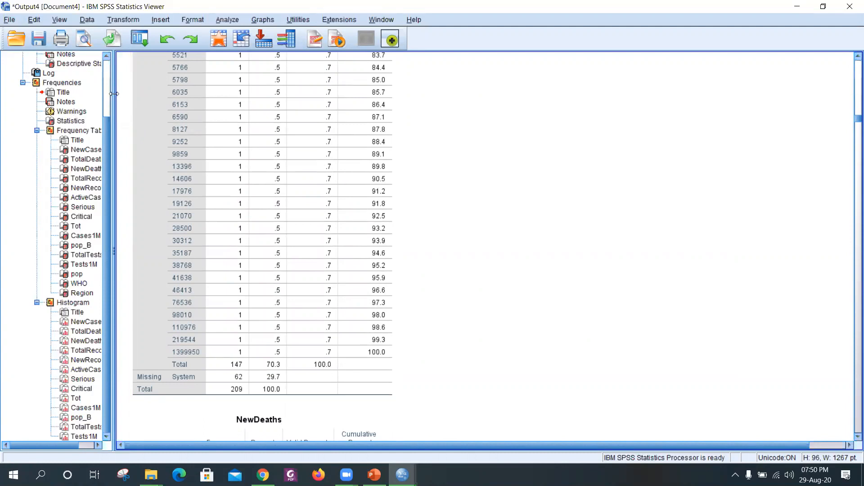
Step: Widen the output outline so item names are readable, and go to the NewCases histogram
left_click_drag(114, 97, 152, 96)
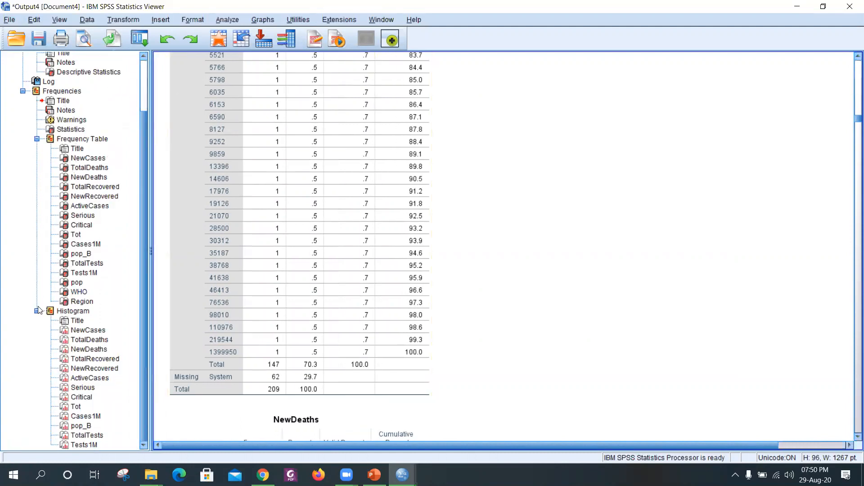
left_click(87, 333)
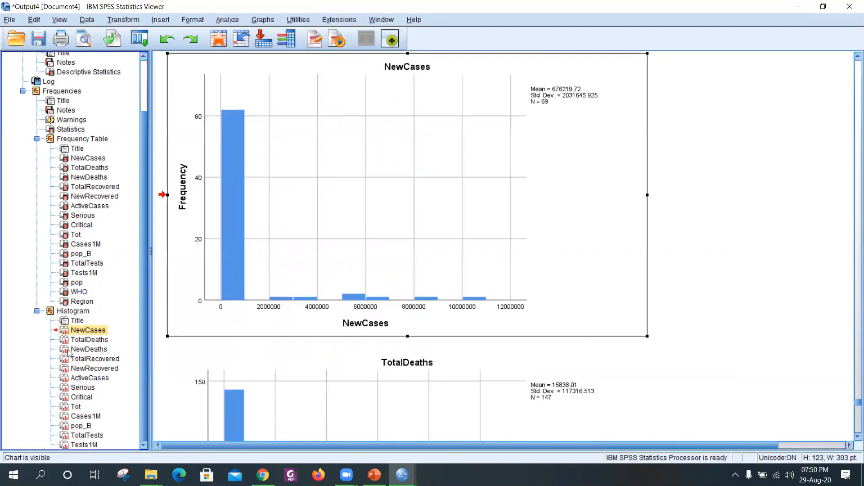
Step: View the TotalDeaths histogram and look back over the beginning of the output outline
left_click(69, 351)
left_click(77, 340)
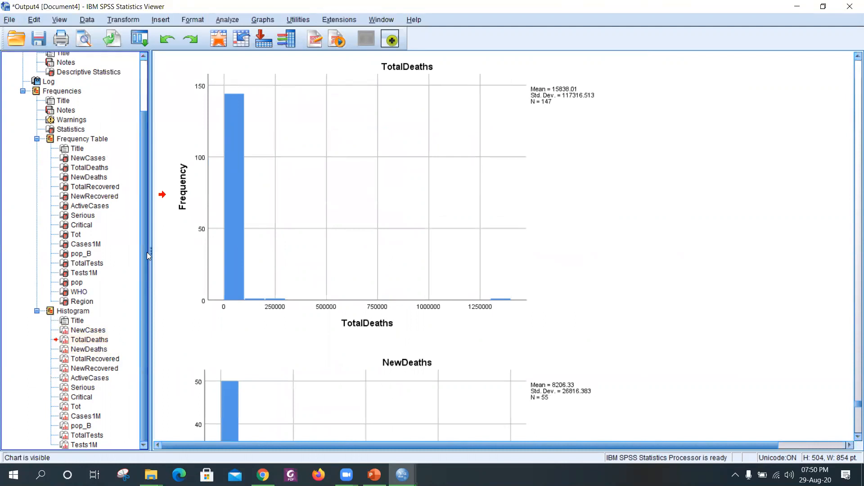
left_click_drag(142, 242, 148, 172)
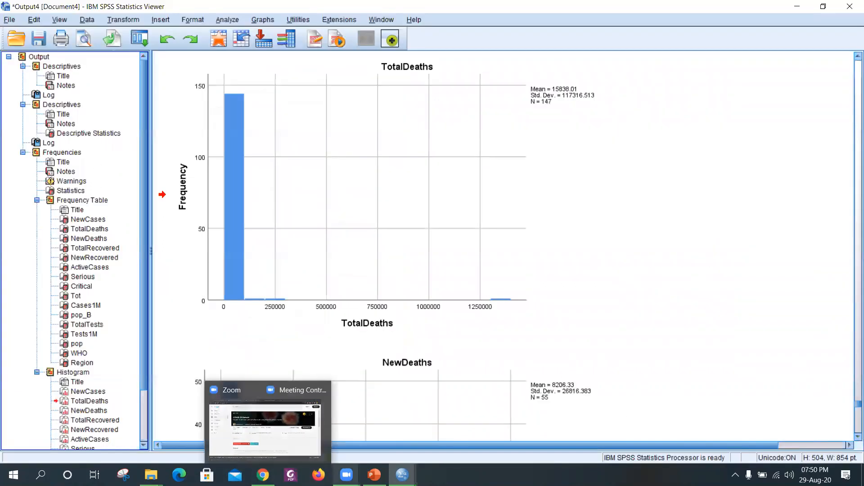
Step: Start a Bivariate Correlations analysis on the COVID-19 dataset with ActiveCases and NewDeaths as its variables
mouse_move(402, 475)
left_click(280, 429)
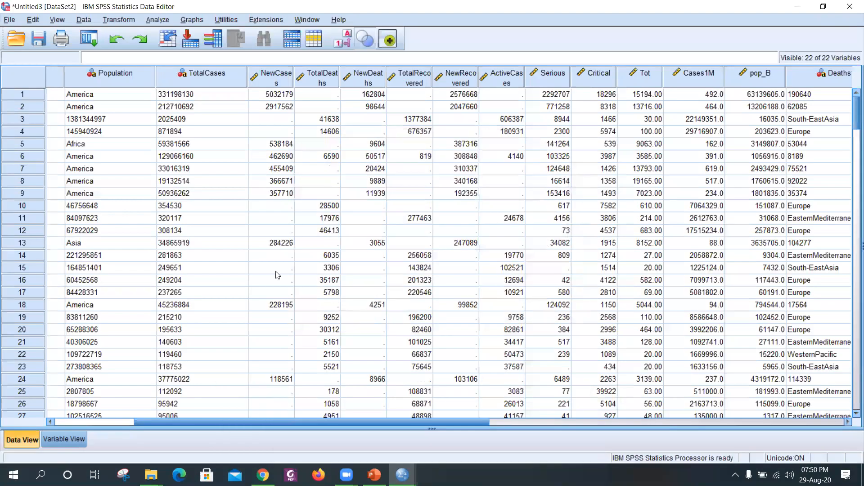
left_click(160, 20)
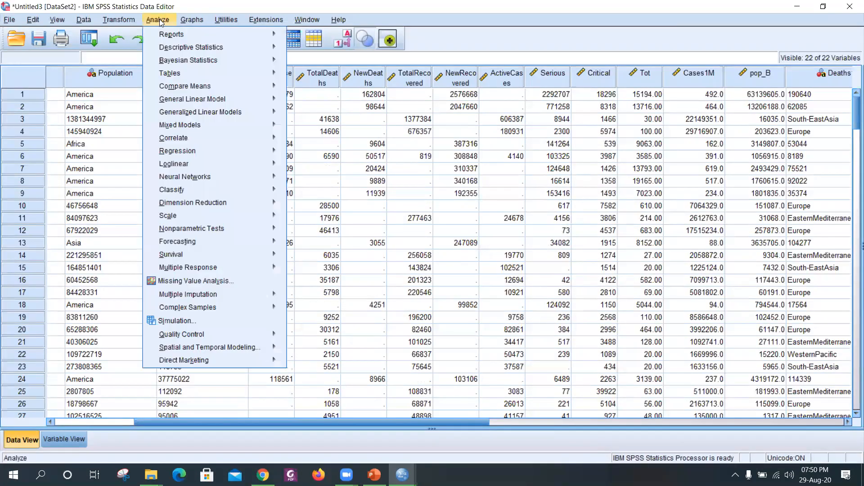
mouse_move(172, 87)
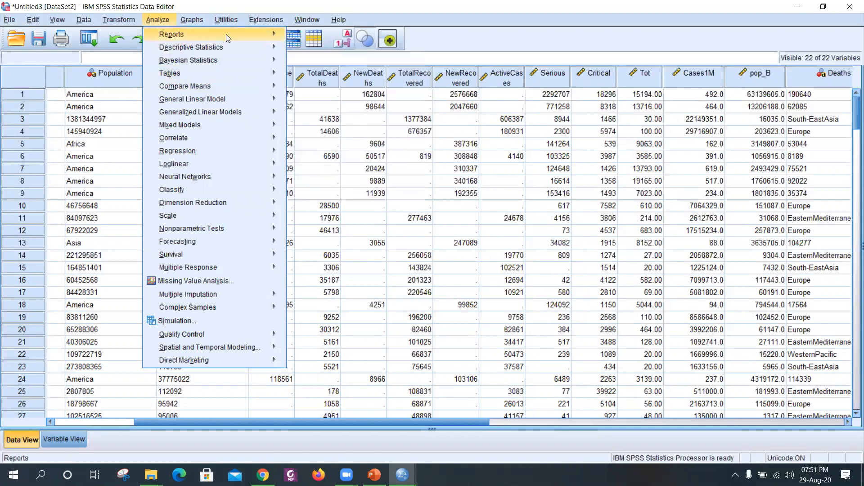
mouse_move(243, 47)
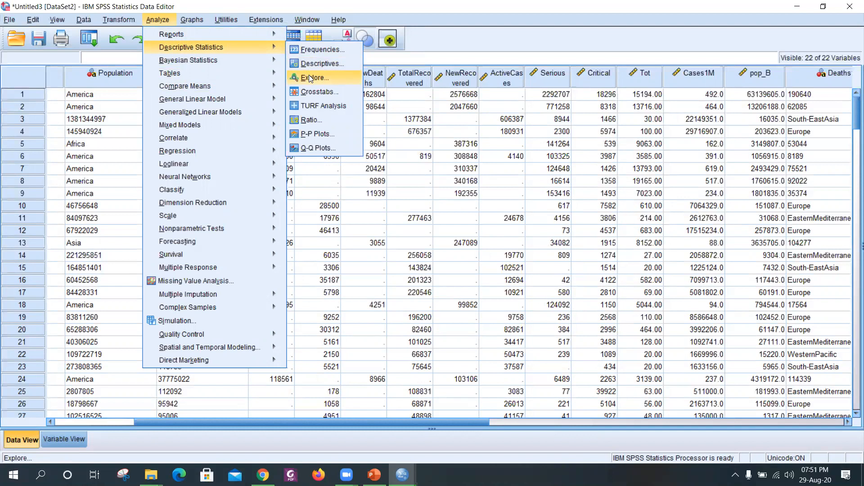
mouse_move(201, 139)
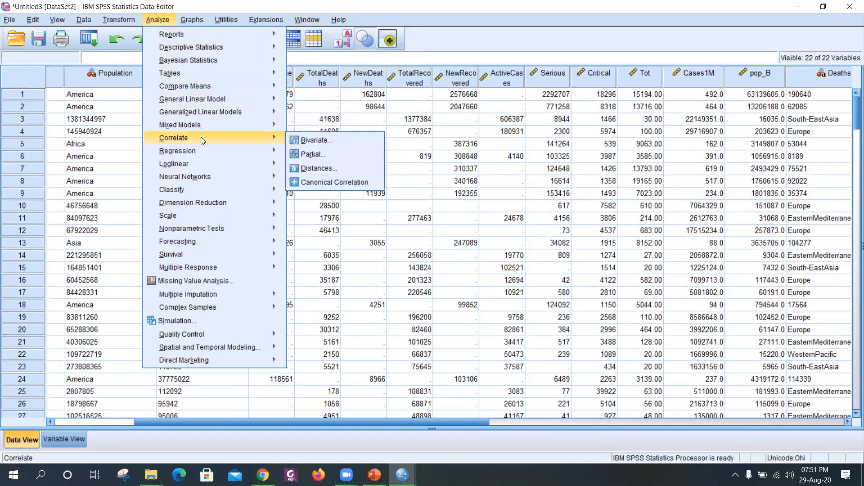
left_click(301, 140)
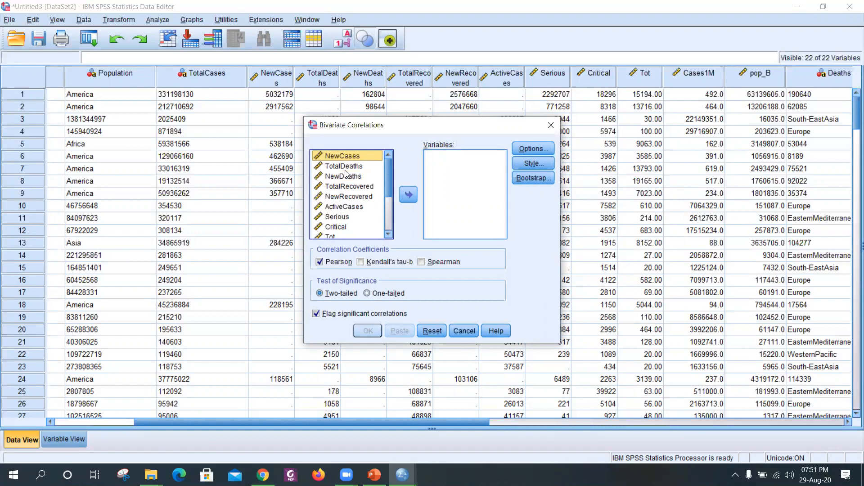
left_click(338, 207)
left_click(408, 194)
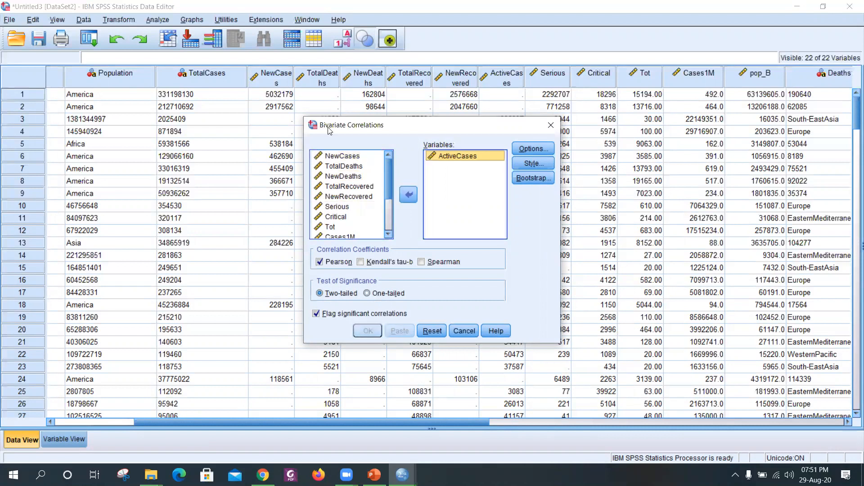
left_click(340, 176)
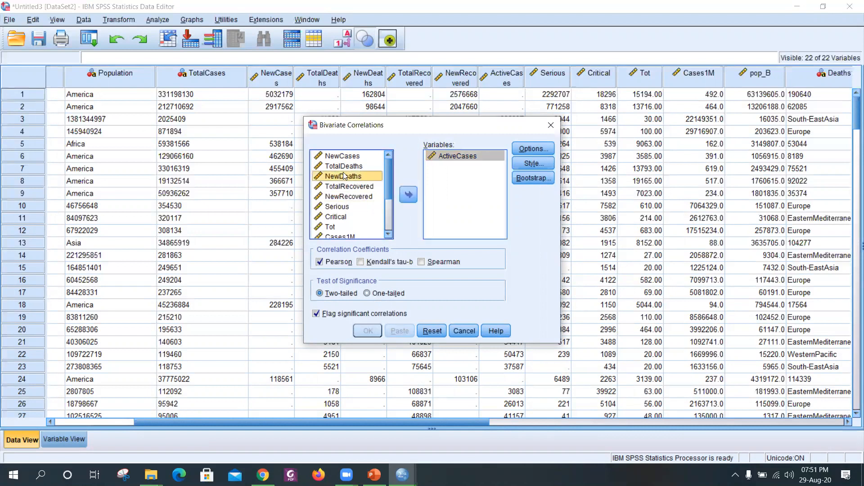
left_click(404, 194)
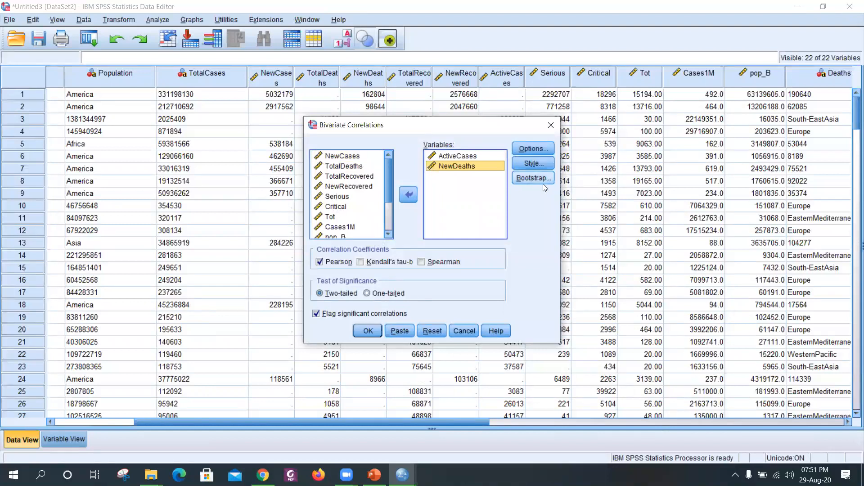
Step: Set missing values to exclude cases listwise and run the two-tailed Pearson correlation with significant correlations flagged
left_click(536, 150)
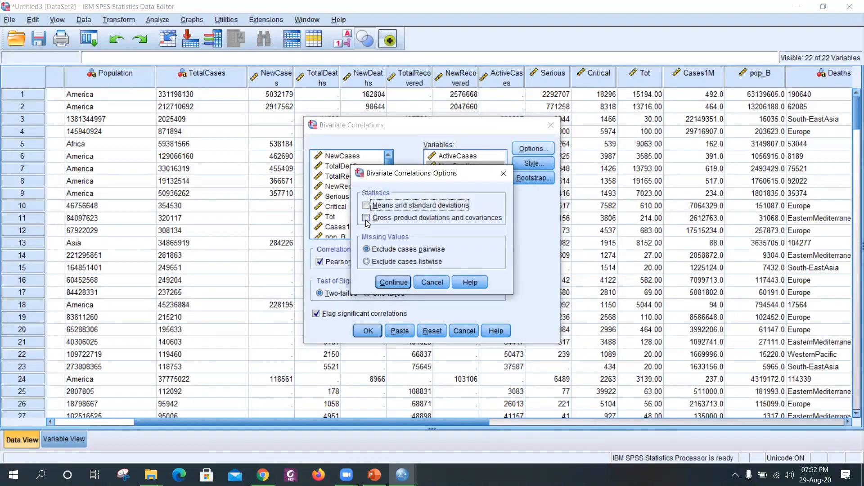
left_click(367, 262)
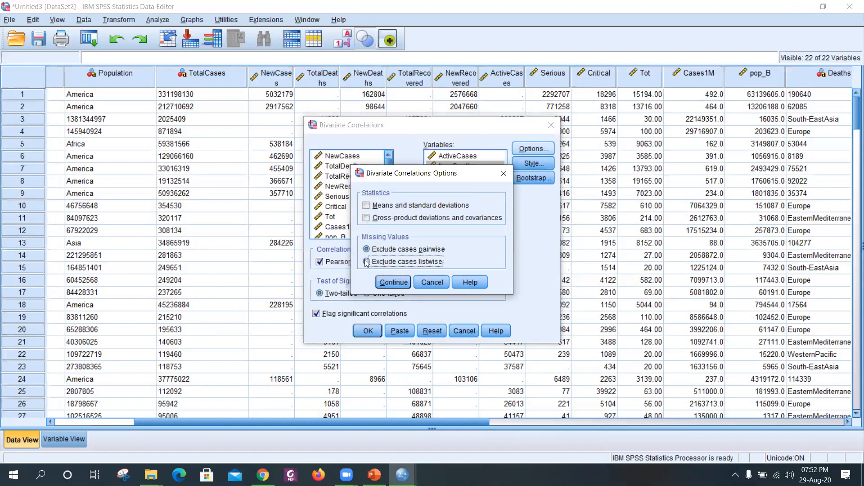
left_click(391, 282)
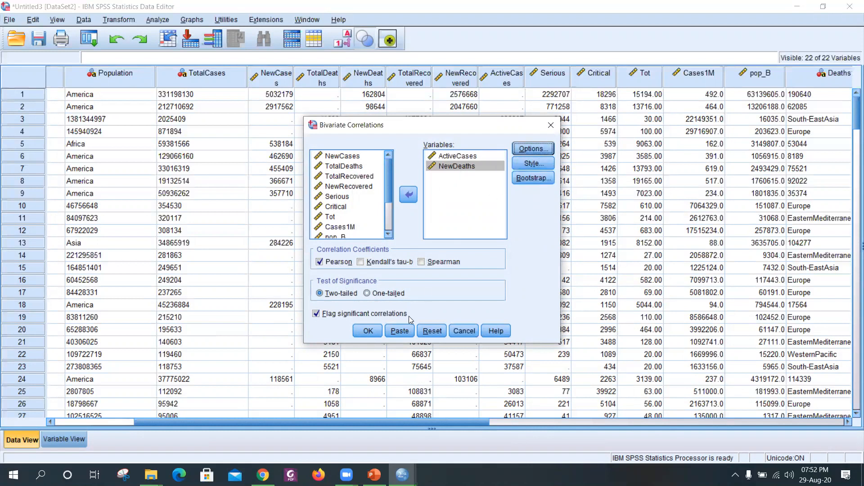
left_click(374, 332)
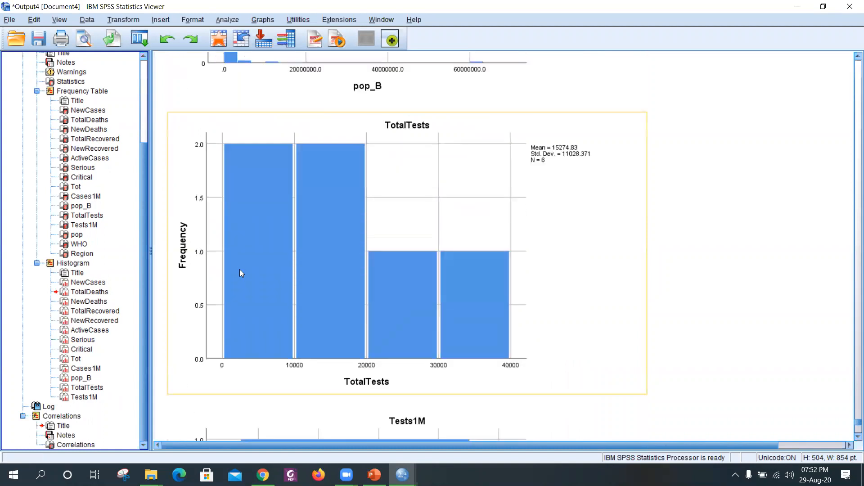
Step: Go to the Correlations output and examine the command log and the ActiveCases and NewDeaths correlation table
left_click(76, 416)
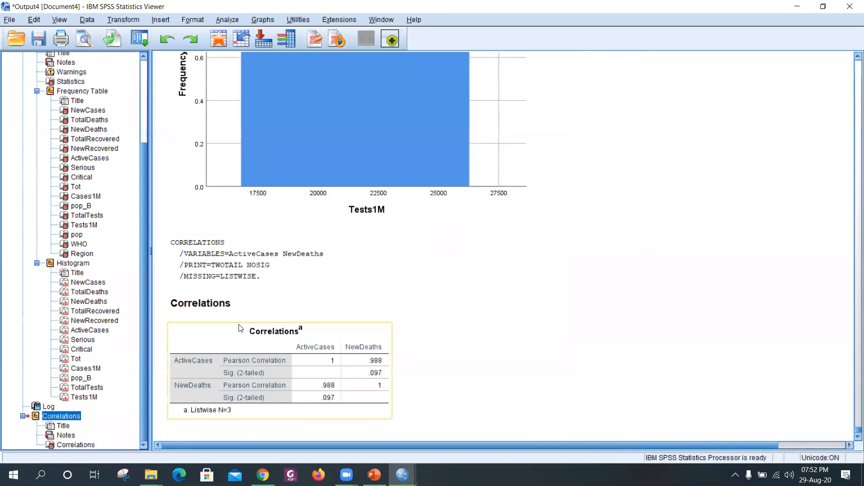
left_click(62, 425)
left_click(63, 436)
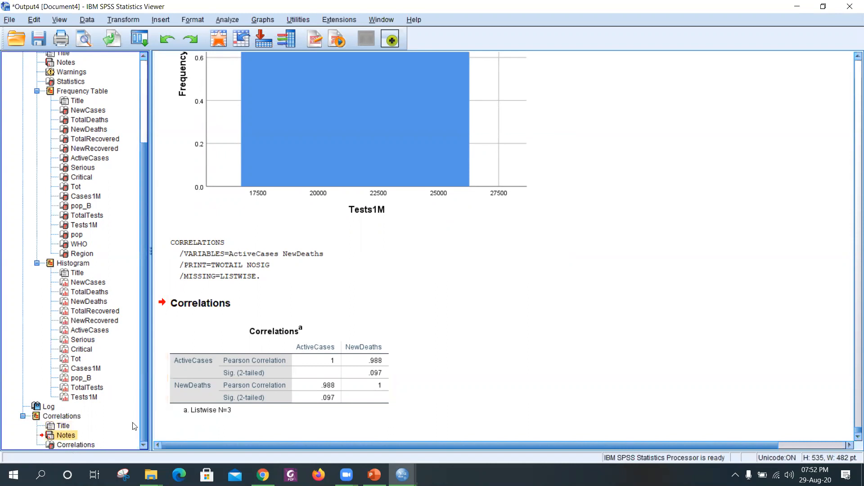
left_click(101, 444)
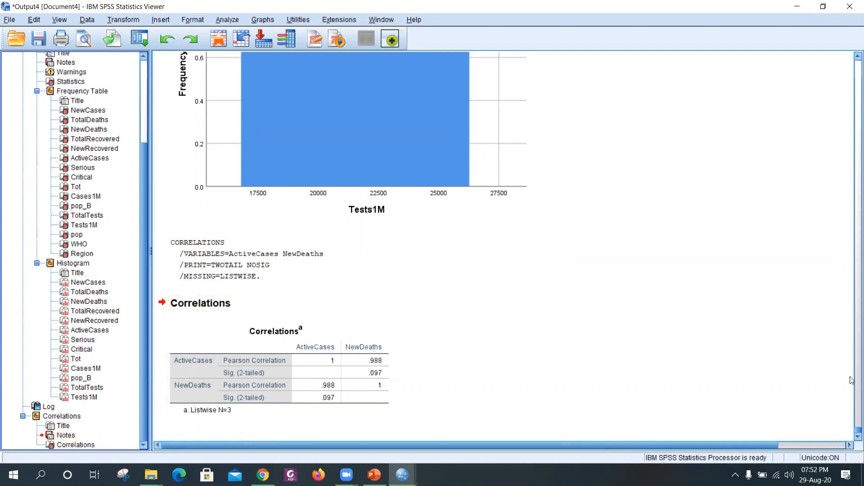
left_click(233, 369)
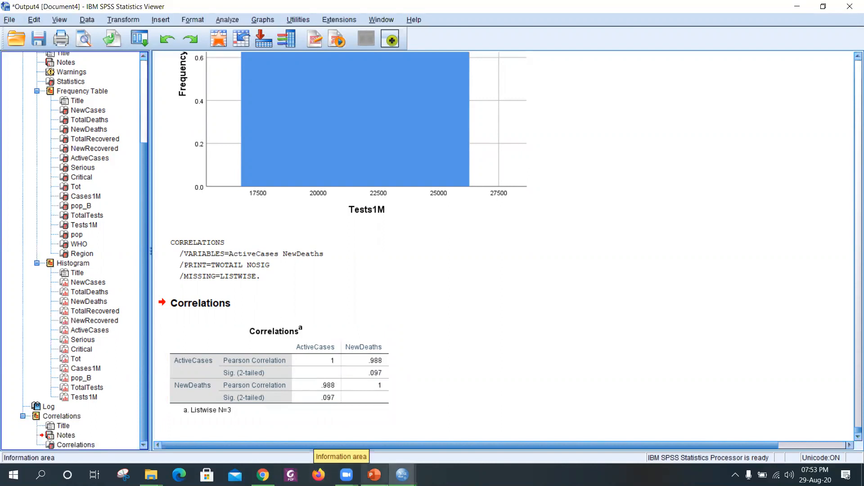
Step: Set up a Linear Regression on the dataset with ActiveCases as the independent variable and NewDeaths as the dependent variable
mouse_move(402, 474)
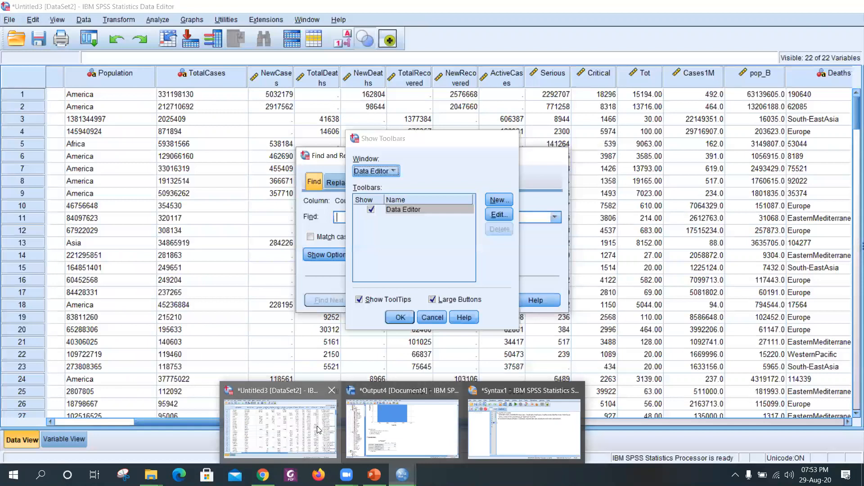
left_click(317, 429)
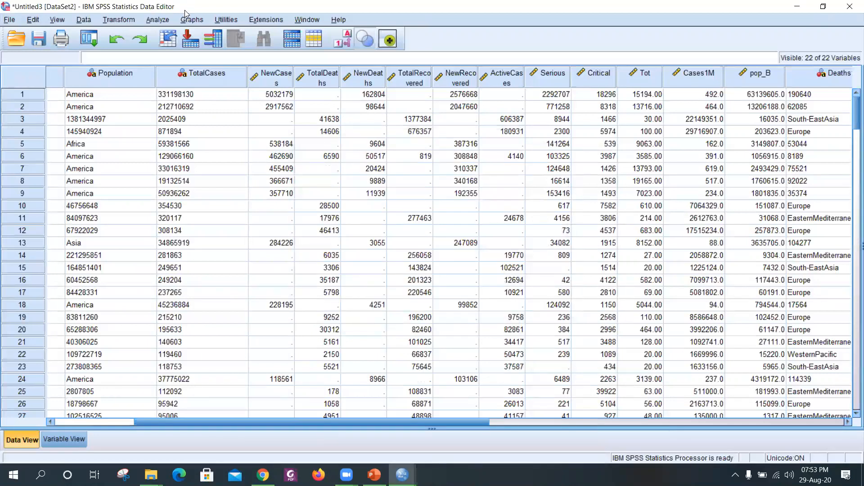
left_click(150, 21)
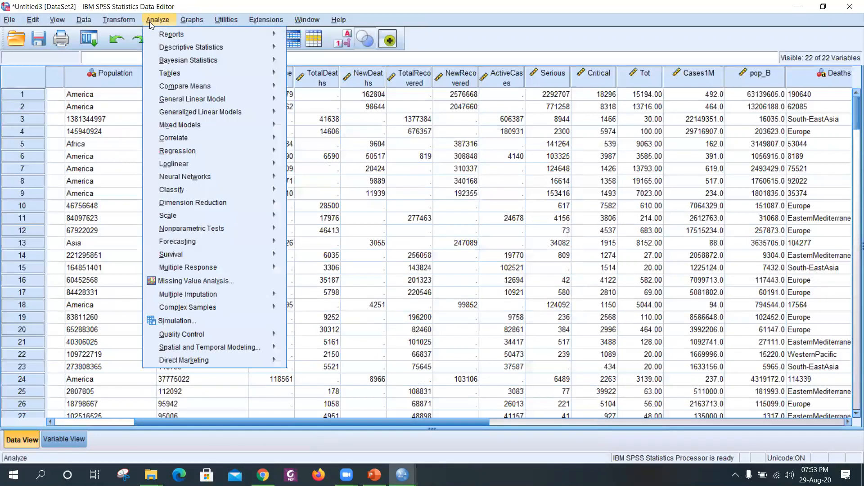
mouse_move(156, 47)
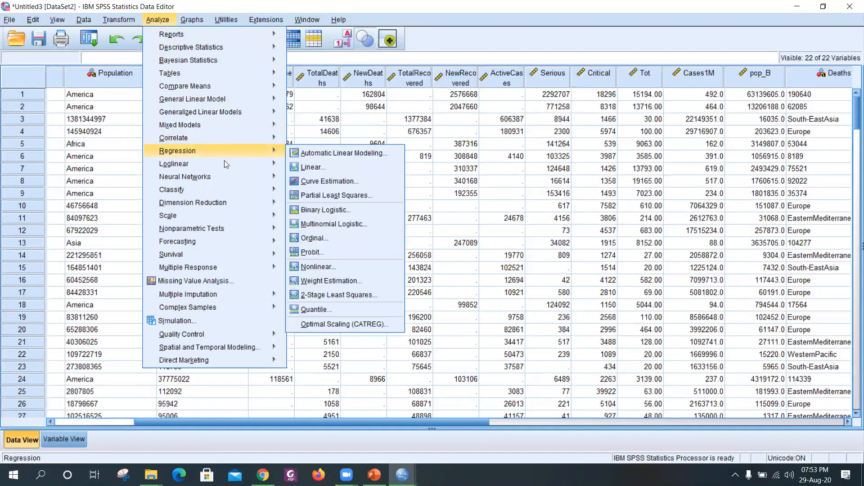
mouse_move(273, 151)
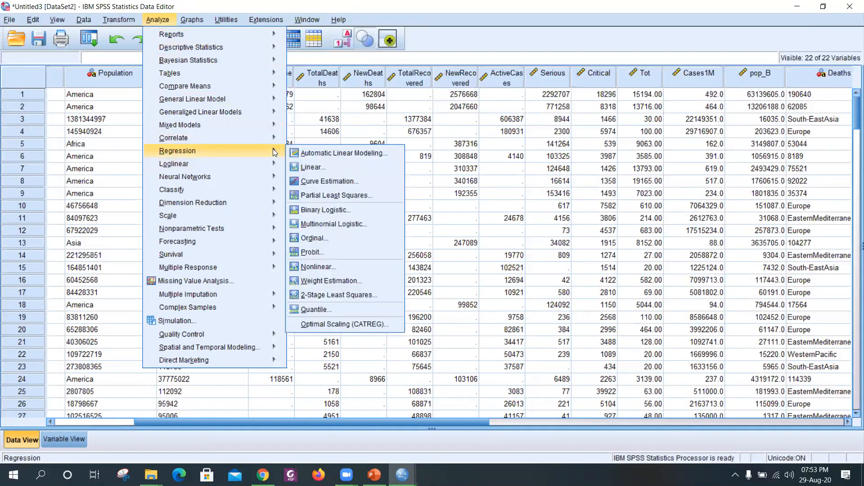
left_click(319, 169)
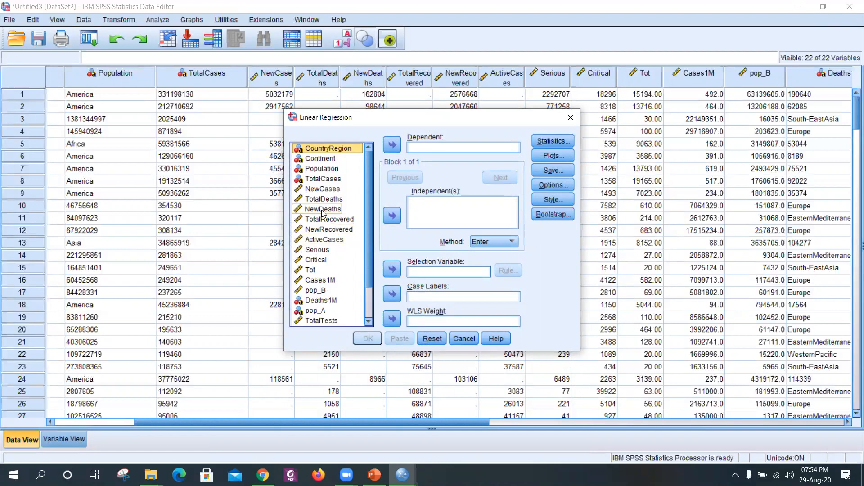
left_click(329, 243)
left_click(392, 216)
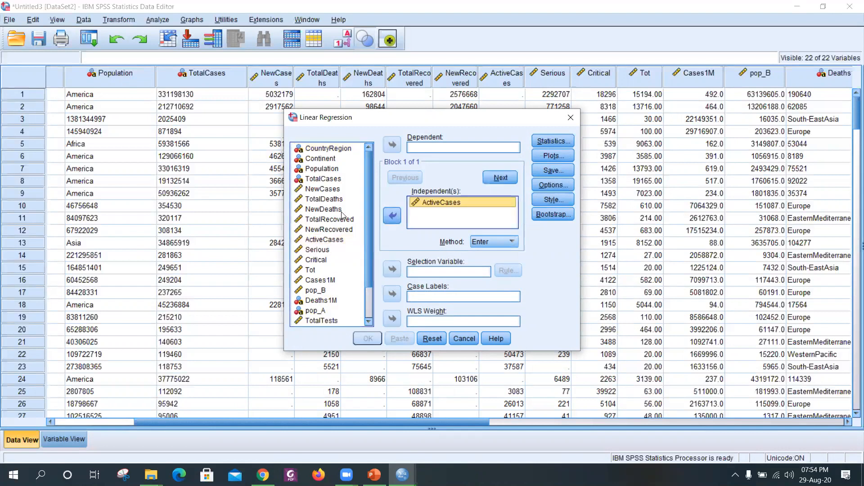
left_click(316, 210)
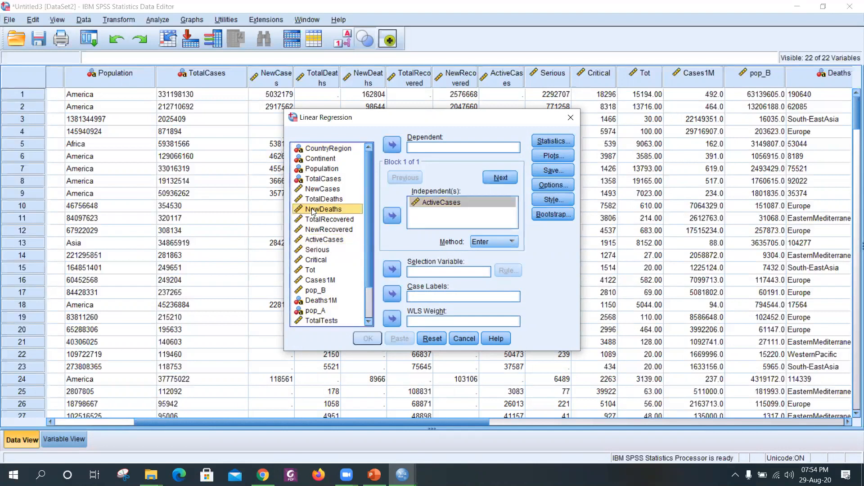
left_click(391, 144)
Step: Keep only Estimates and Model fit as regression statistics, accept the existing plot settings, and run the Enter-method linear regression
left_click(552, 142)
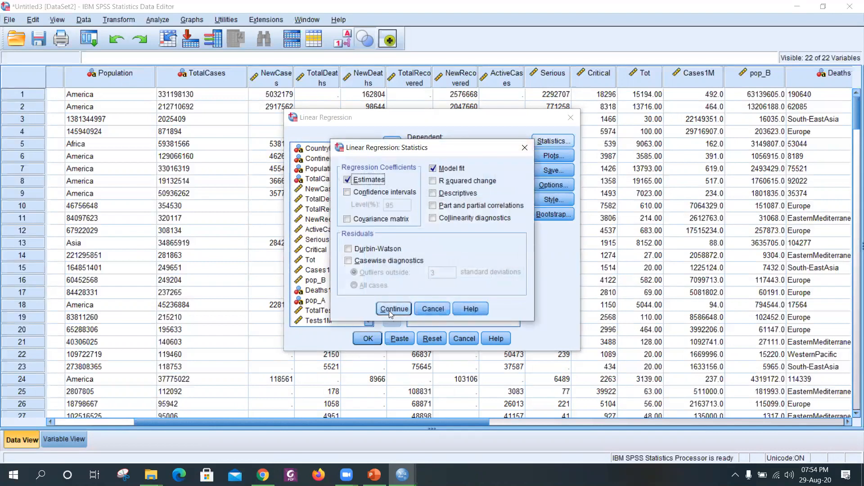
left_click(391, 309)
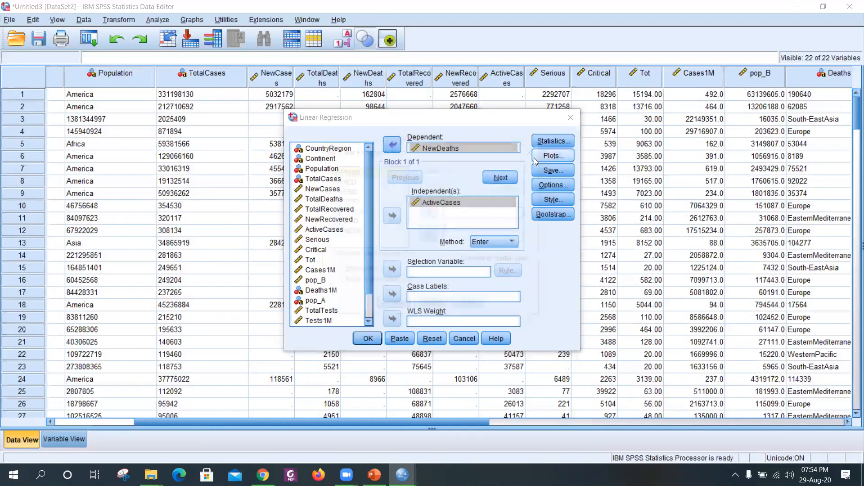
left_click(552, 156)
left_click(392, 307)
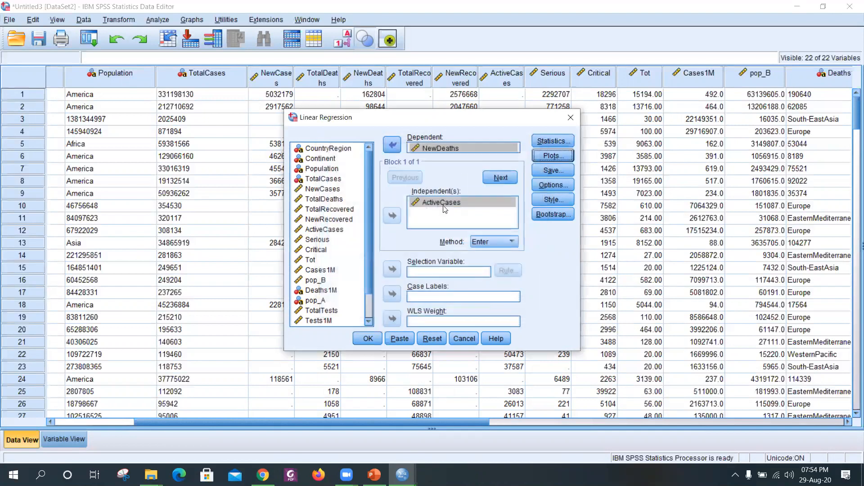
left_click(367, 338)
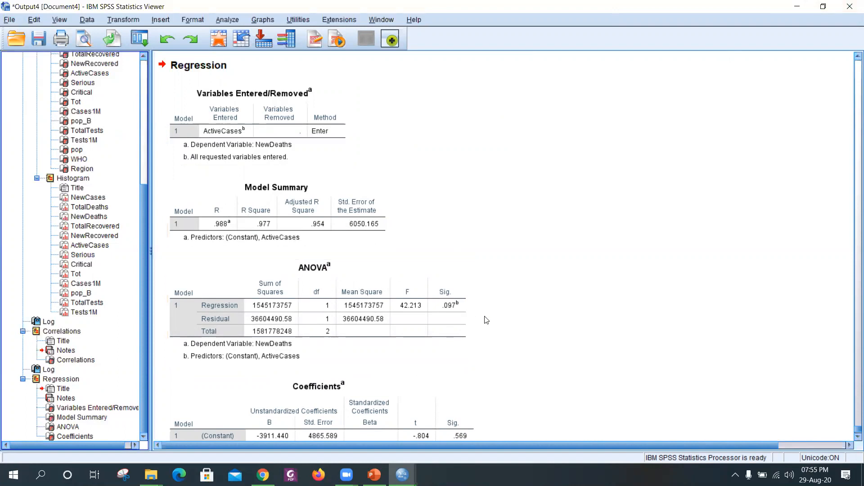
Step: Examine the regression's Model Summary, ANOVA and Coefficients tables, and switch to the Statistical Analysis slide in PowerPoint
scroll(486, 320, "down", 3)
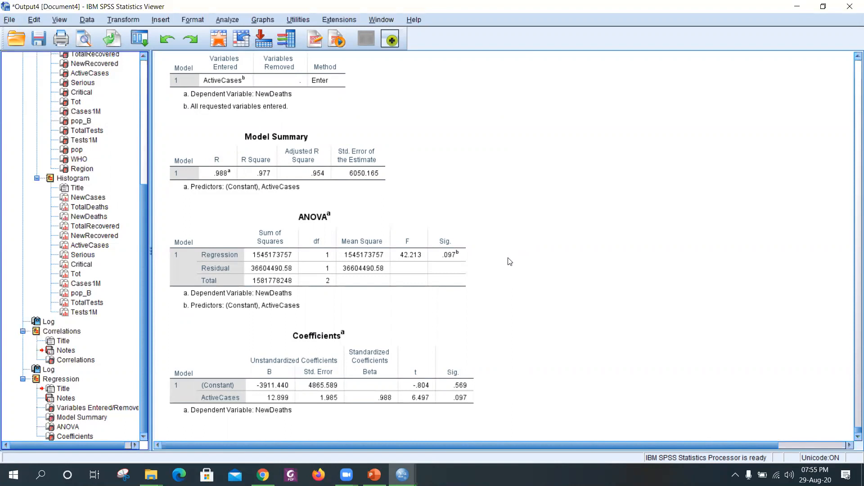
left_click(454, 268)
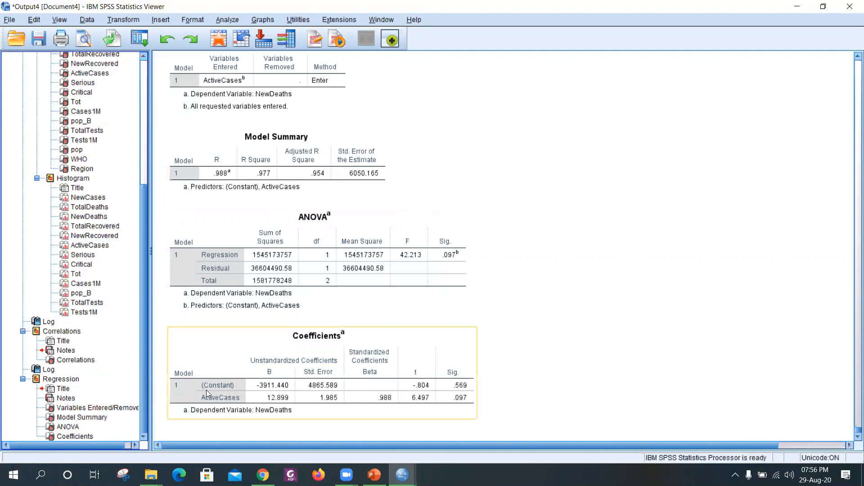
key("alt+Tab")
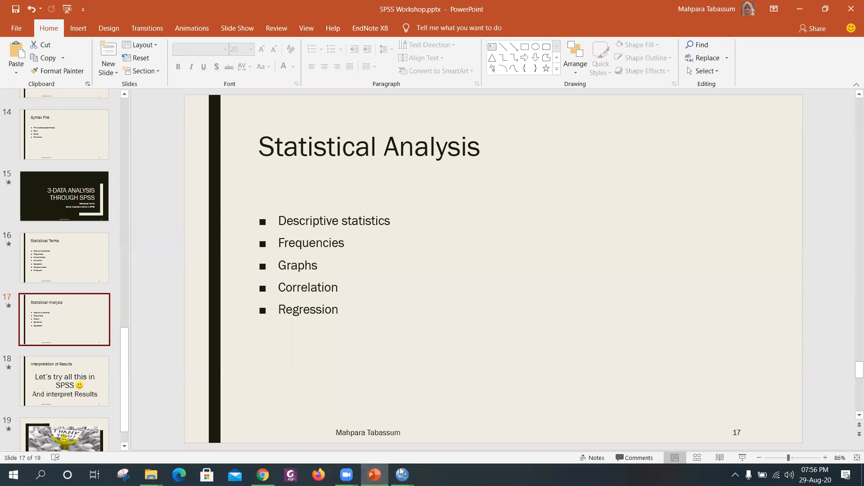
mouse_move(401, 471)
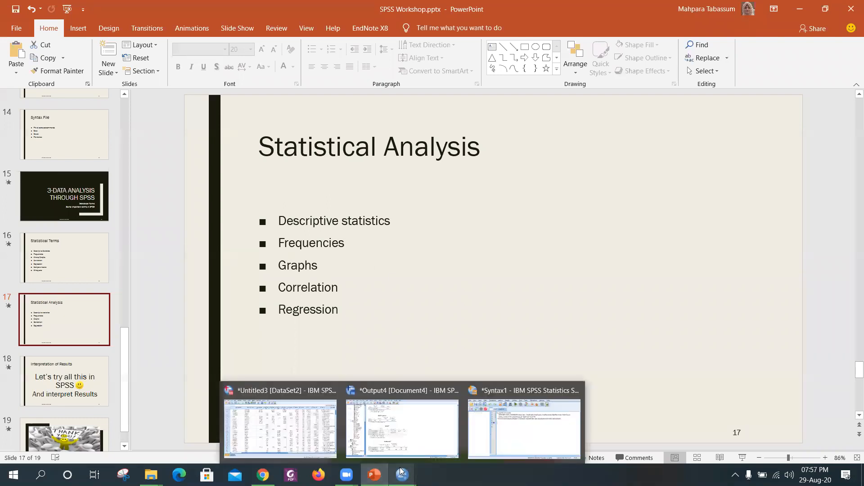
Step: Switch to the SPSS Data Editor and look through the COVID-19 dataset's rows and variable columns
mouse_move(297, 449)
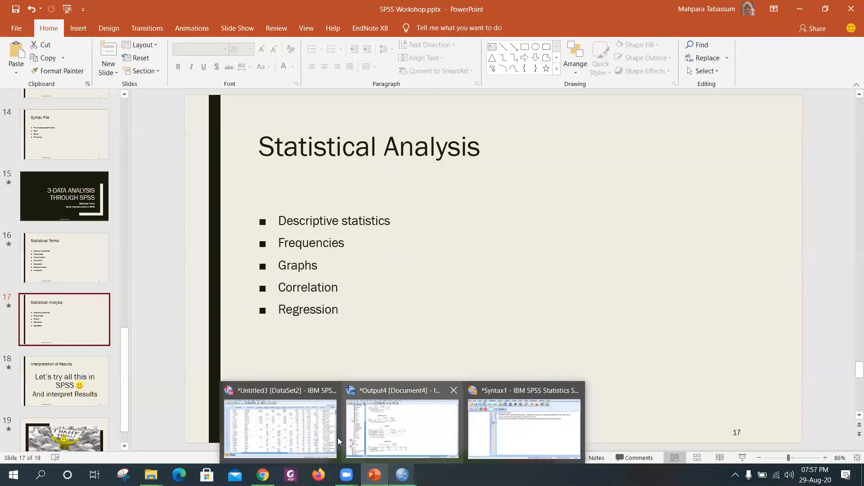
left_click(325, 434)
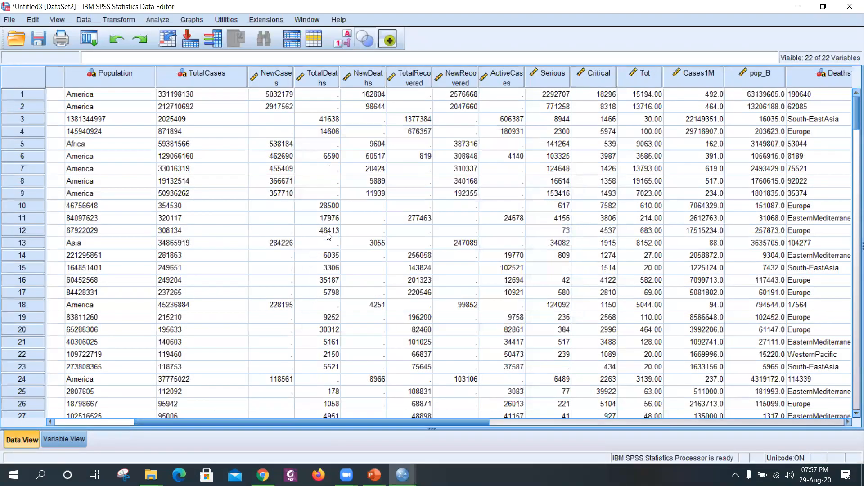
scroll(327, 232, "down", 3)
scroll(329, 236, "up", 3)
left_click_drag(203, 420, 305, 440)
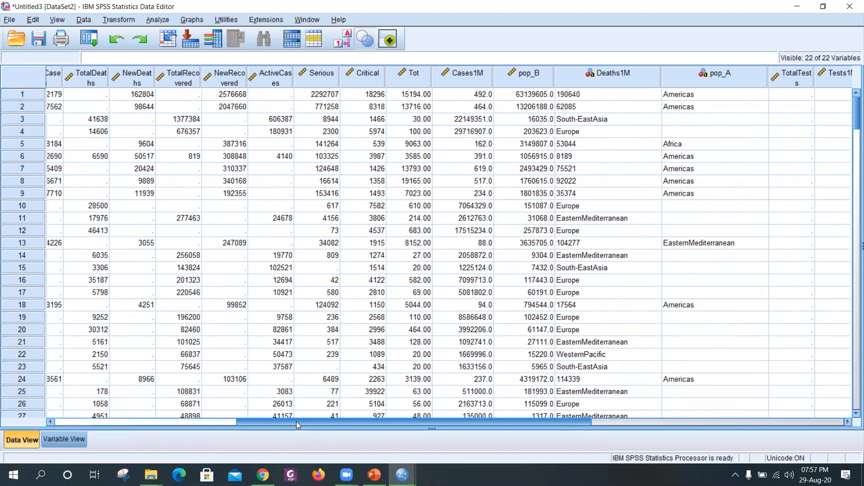
scroll(294, 421, "down", 1)
scroll(295, 421, "up", 1)
scroll(294, 421, "down", 1)
left_click_drag(279, 420, 165, 438)
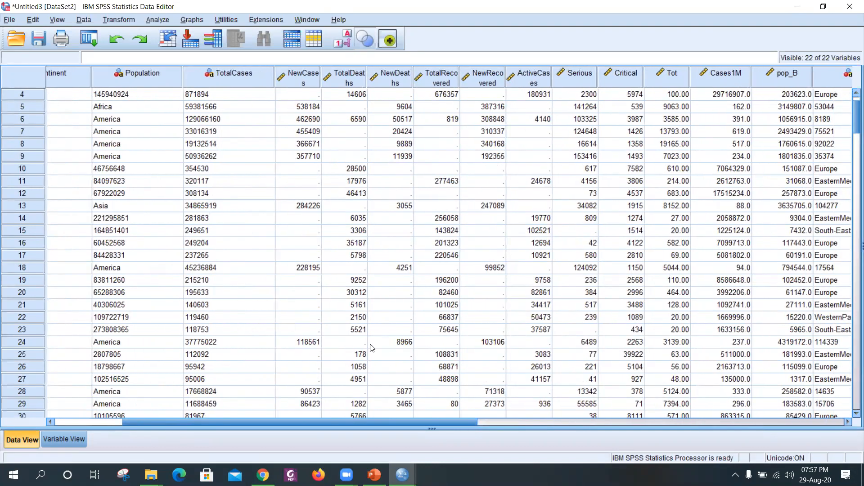
Step: Review the stored DESCRIPTIVES command in the Syntax1 window and return to the Output4 viewer
mouse_move(402, 475)
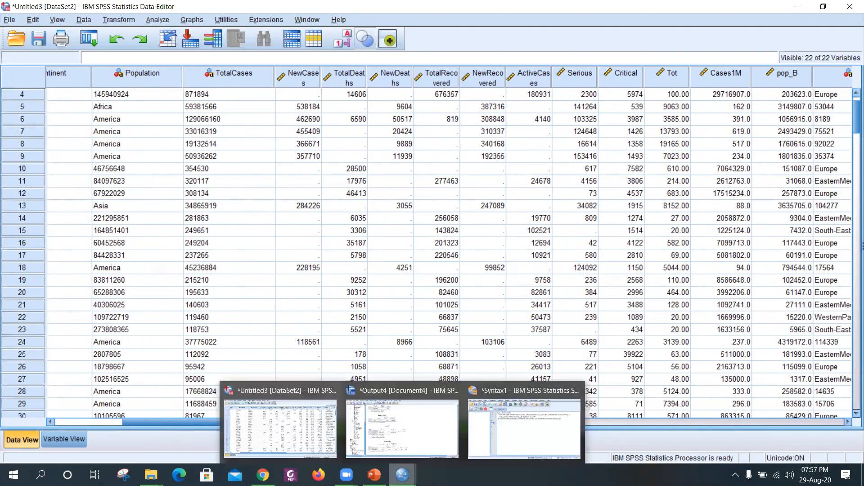
mouse_move(402, 444)
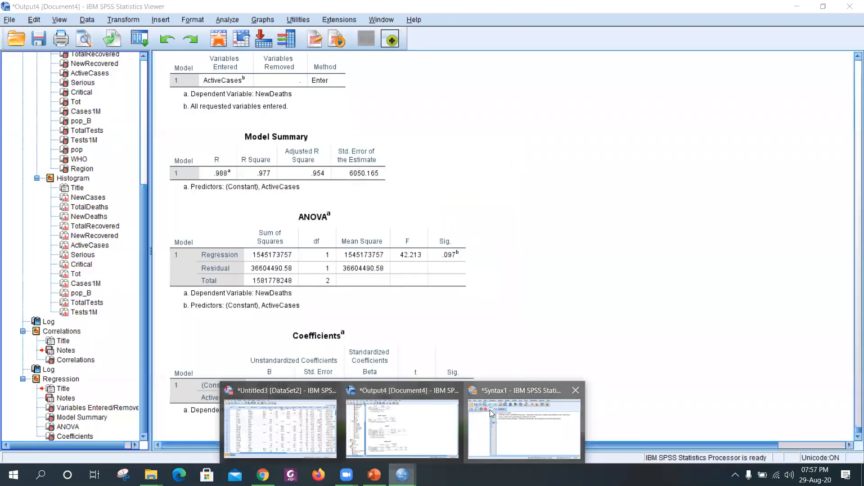
left_click(524, 427)
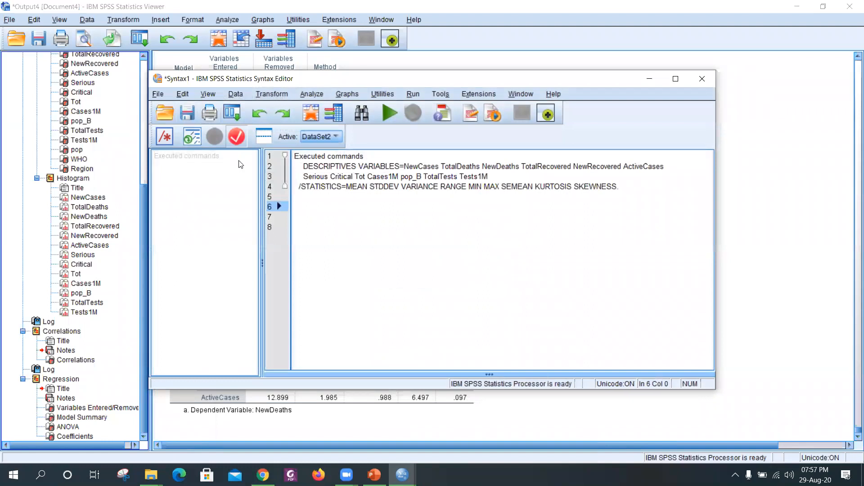
left_click(648, 80)
Step: Find the FREQUENCIES command log above the Frequencies output and copy its syntax
scroll(416, 155, "up", 15)
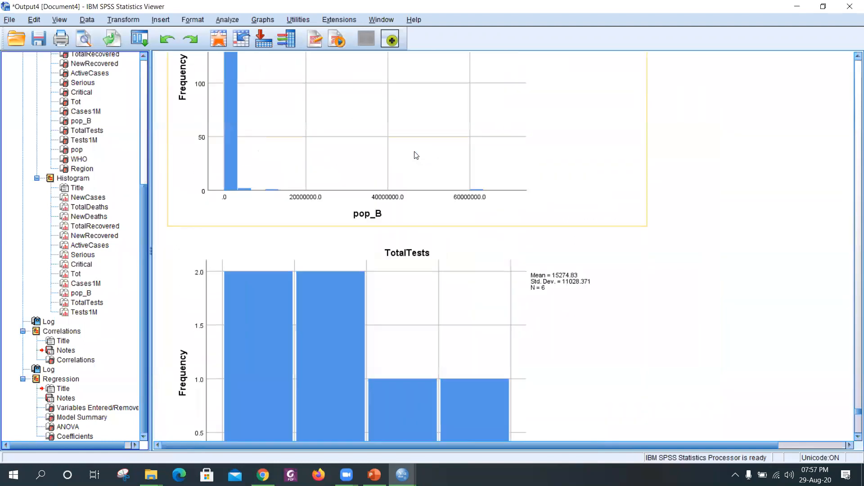
scroll(416, 154, "up", 10)
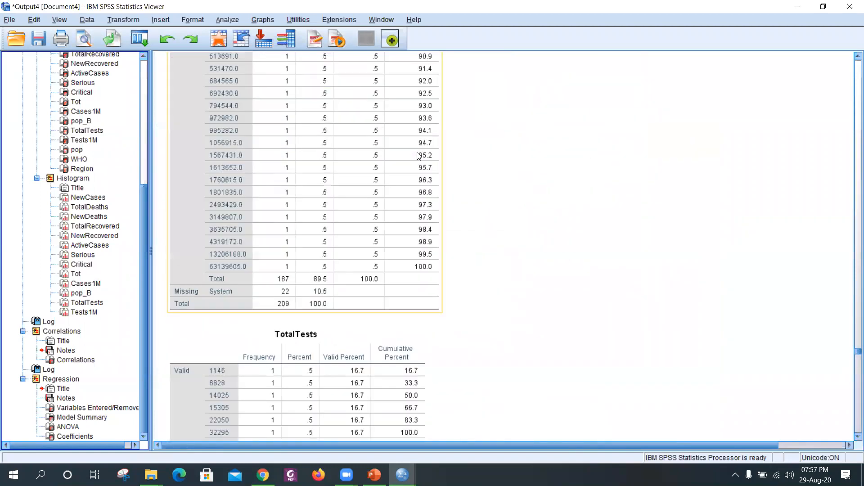
left_click(62, 178)
scroll(356, 89, "up", 5)
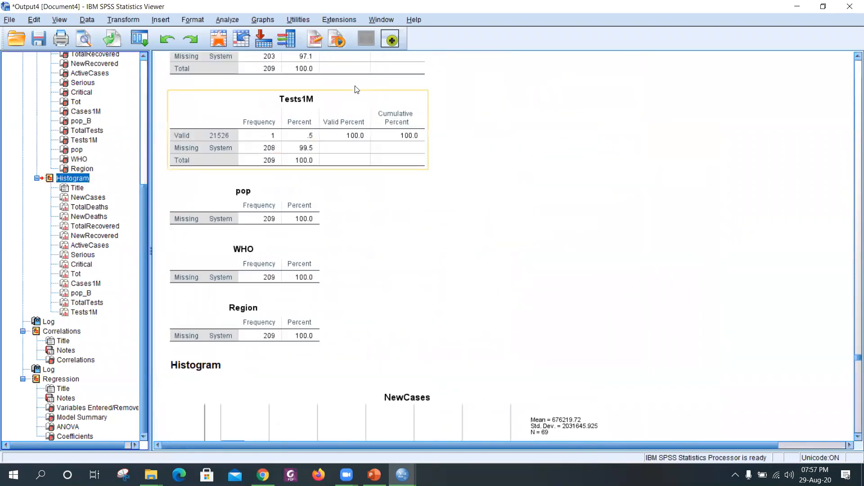
scroll(357, 89, "up", 10)
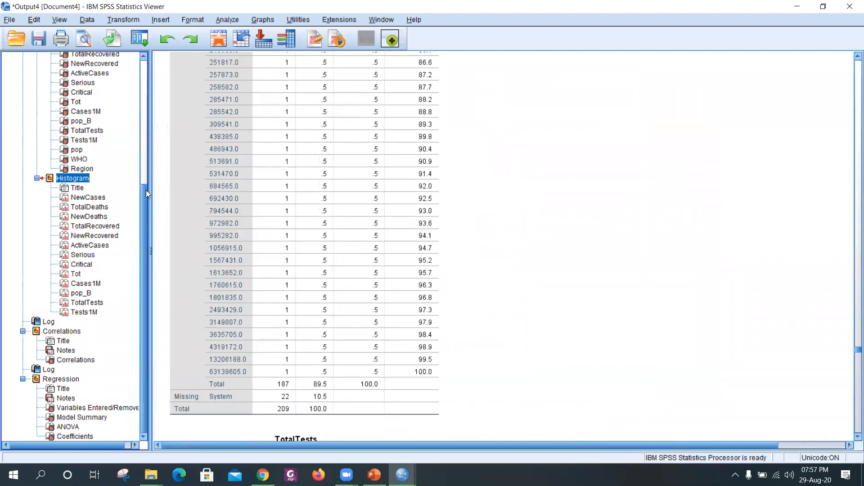
scroll(146, 190, "up", 6)
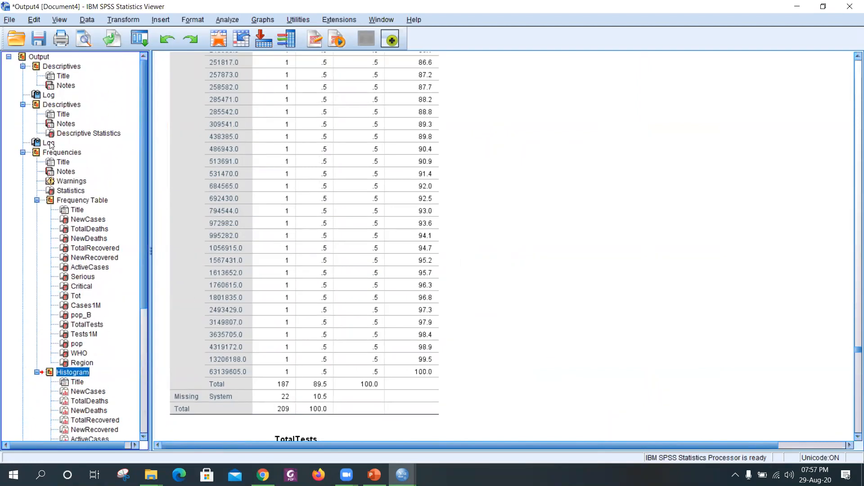
left_click(58, 152)
scroll(230, 242, "up", 3)
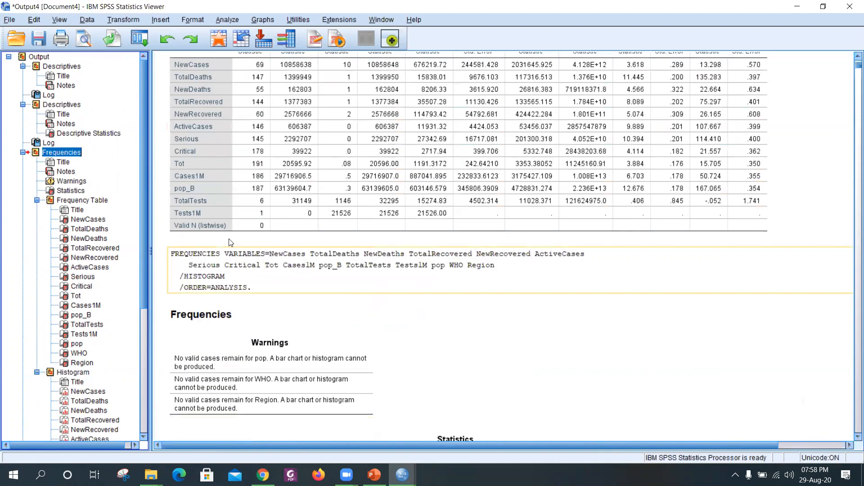
scroll(230, 243, "up", 1)
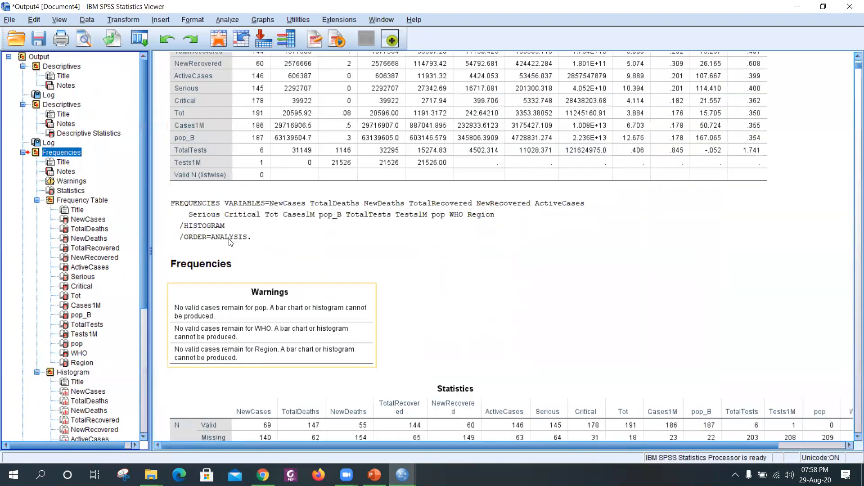
right_click(197, 216)
left_click(205, 234)
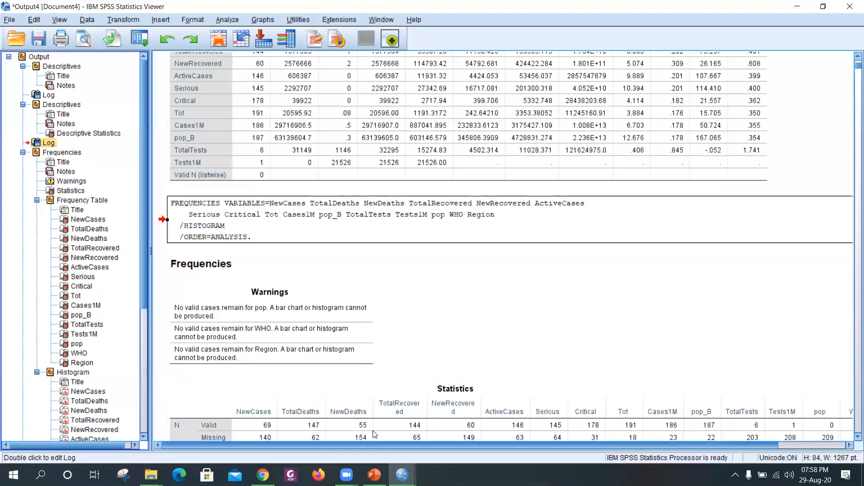
Step: Paste the copied FREQUENCIES command into Syntax1 on line 6, below the DESCRIPTIVES command
mouse_move(401, 474)
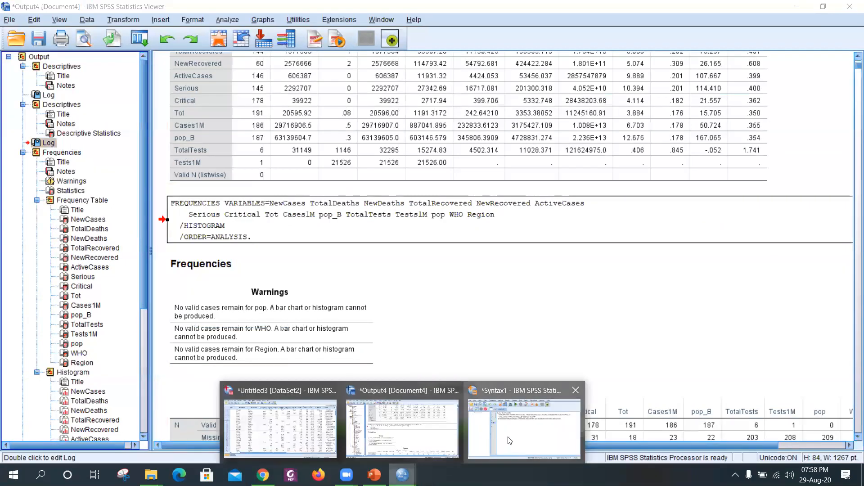
left_click(506, 441)
right_click(326, 227)
left_click(292, 200)
left_click(295, 210)
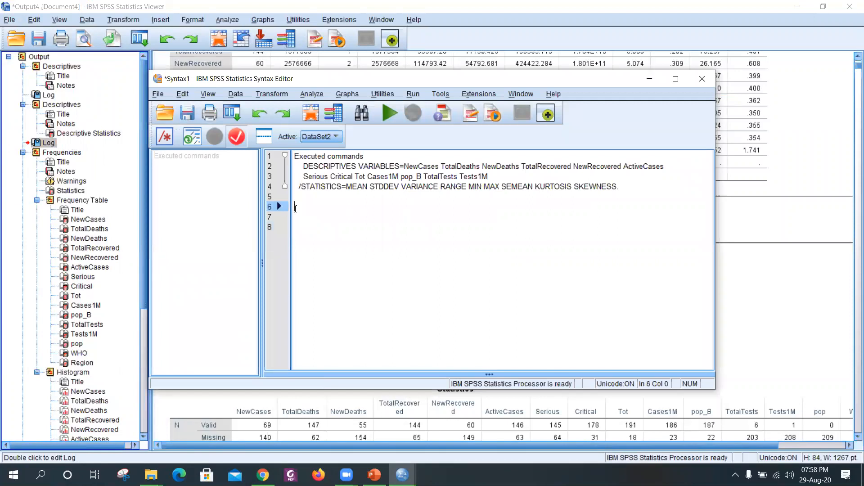
right_click(297, 209)
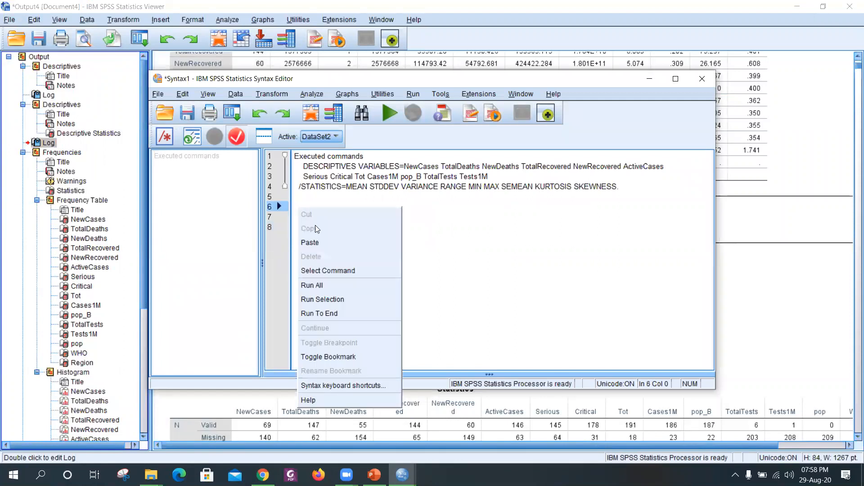
left_click(310, 242)
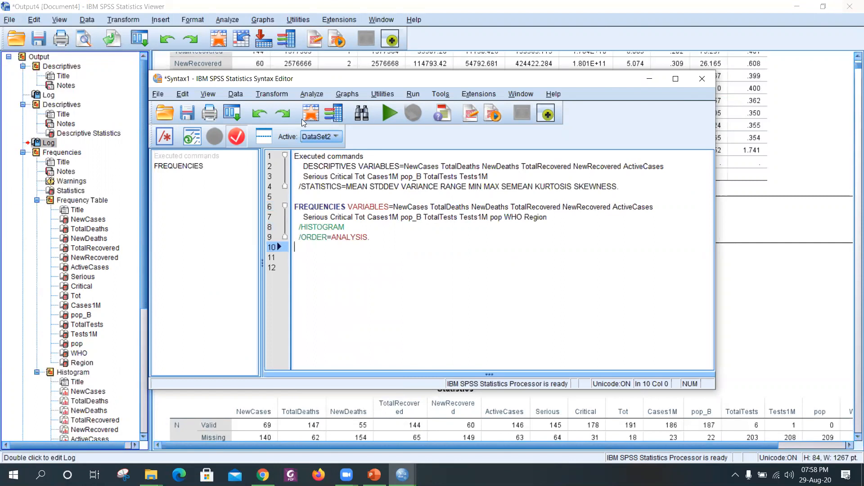
Step: Save the syntax as Syntax1 in the SPSS Workshop folder and close the syntax window
left_click(159, 94)
left_click(161, 163)
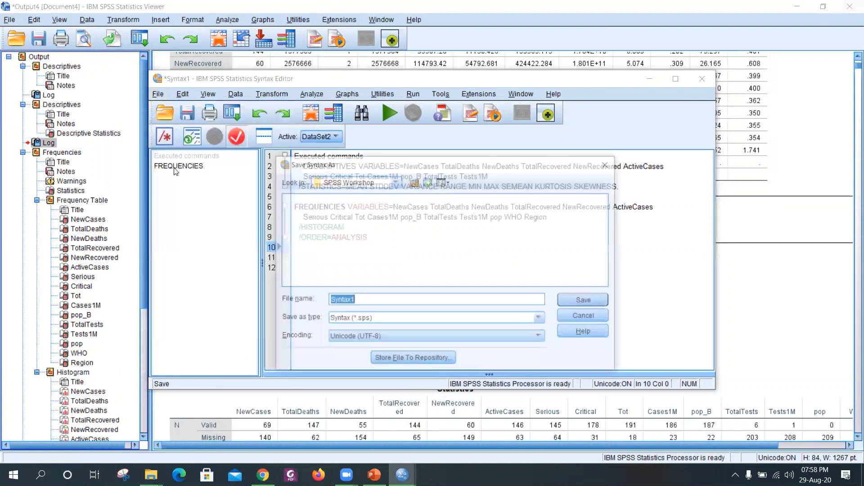
left_click(586, 301)
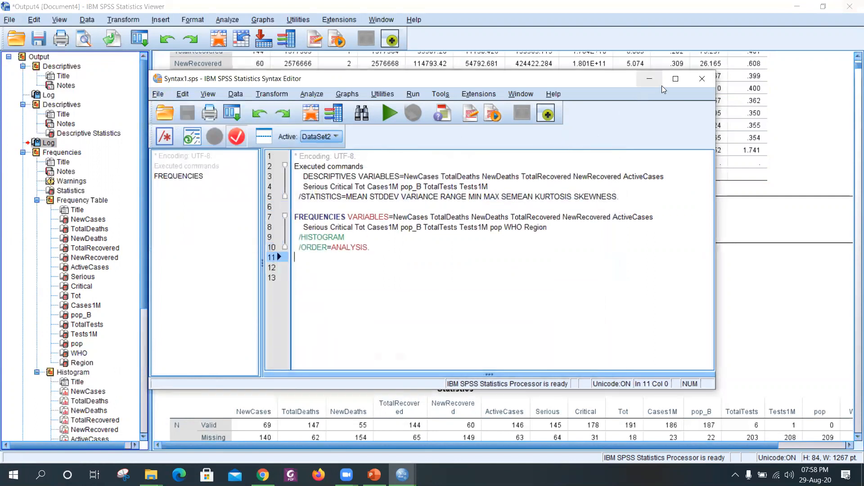
left_click(702, 79)
Step: Look through the frequency tables in the output and go to the Regression results
scroll(518, 231, "up", 5)
scroll(505, 255, "down", 15)
scroll(508, 259, "down", 15)
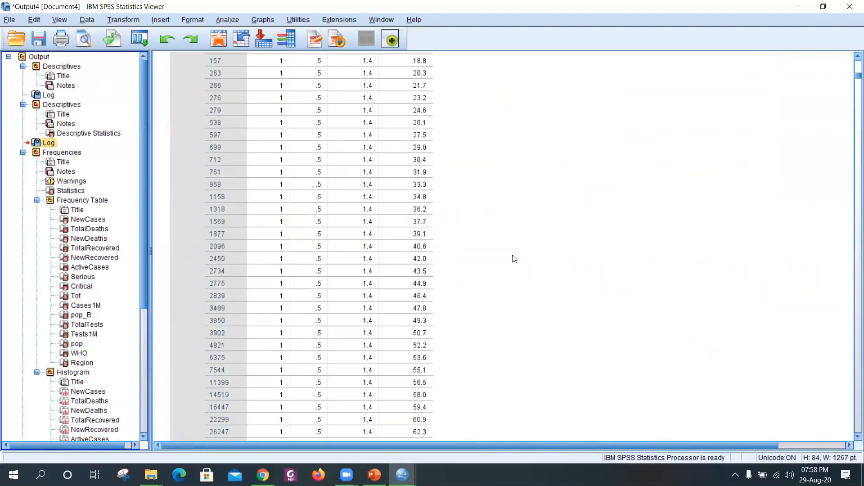
scroll(515, 259, "down", 15)
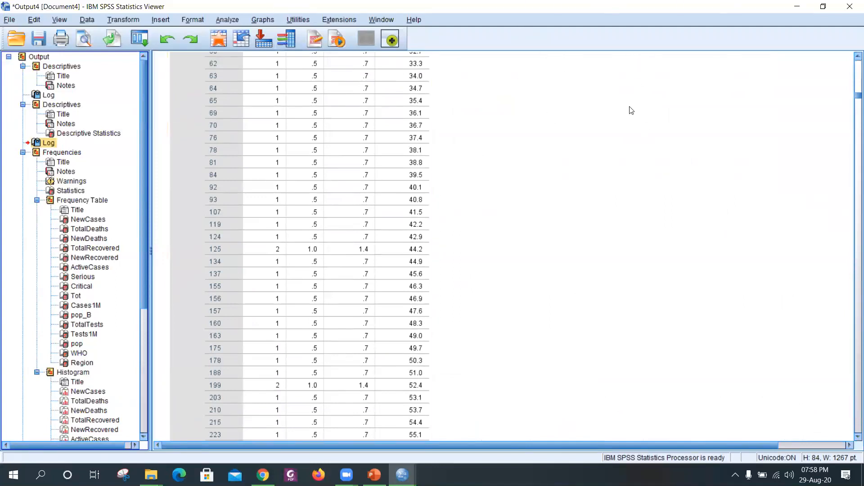
scroll(616, 161, "down", 3)
scroll(339, 225, "down", 3)
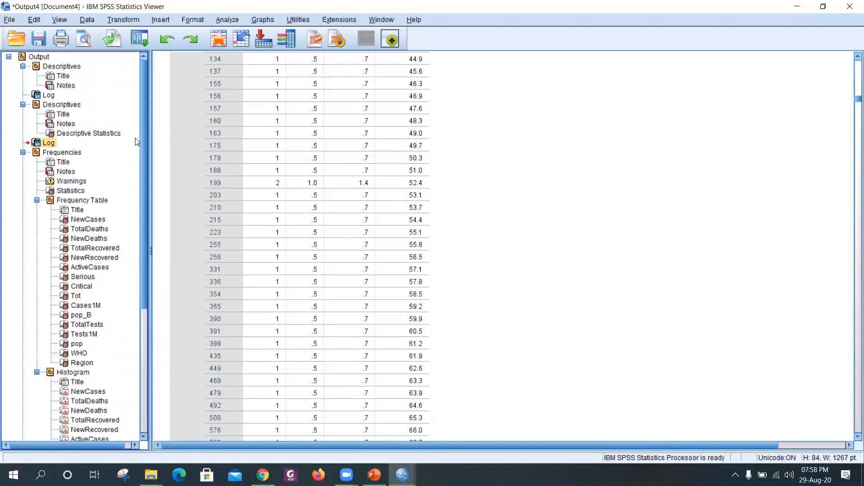
left_click_drag(143, 143, 110, 356)
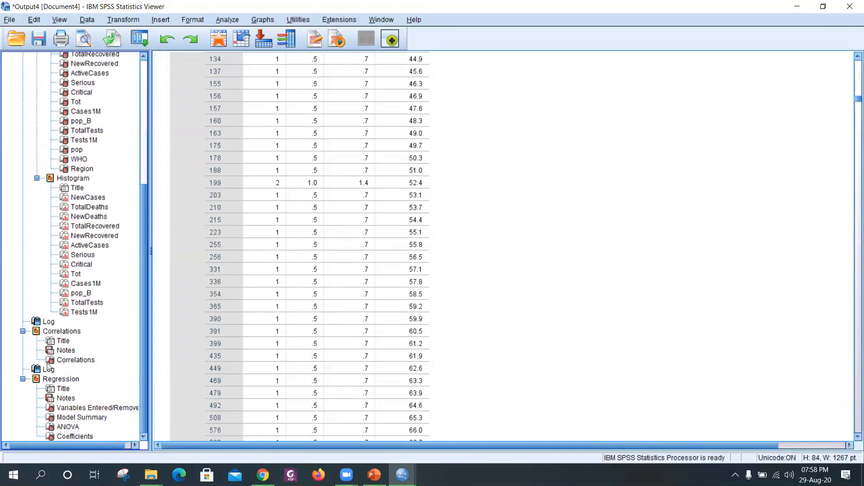
left_click(59, 390)
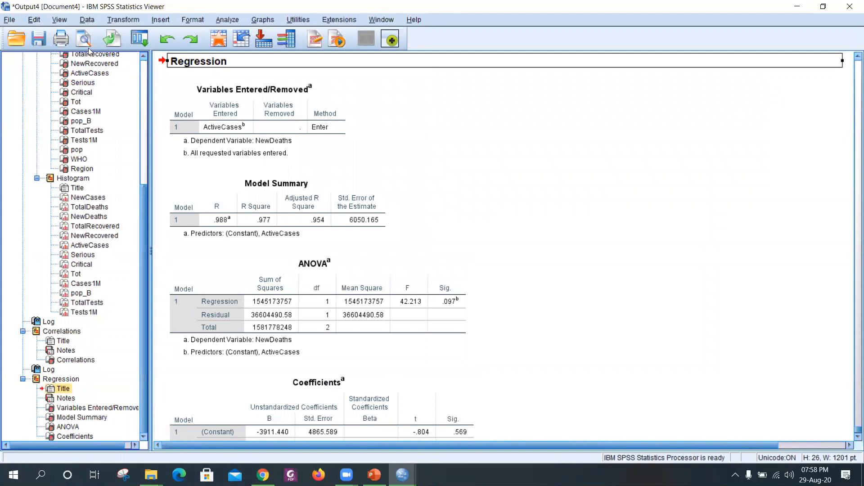
Step: Export all output objects as a Word/RTF document named OUTPUT.doc in the SPSS Workshop folder
left_click(9, 20)
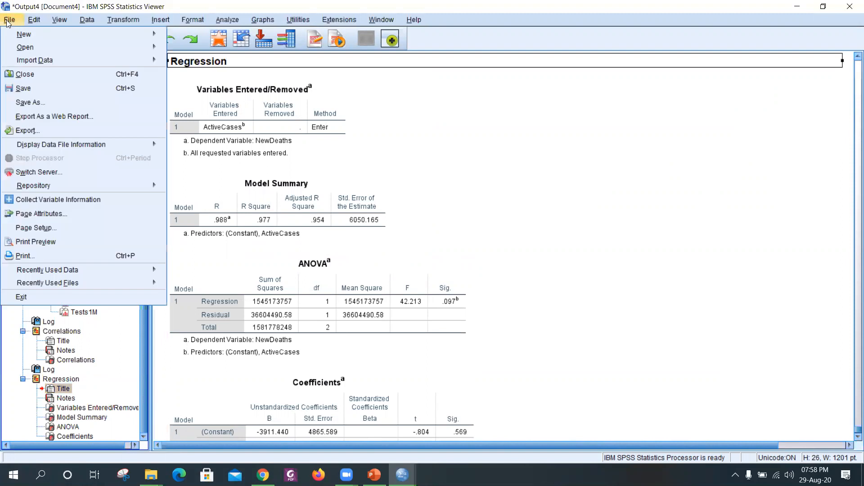
left_click(29, 131)
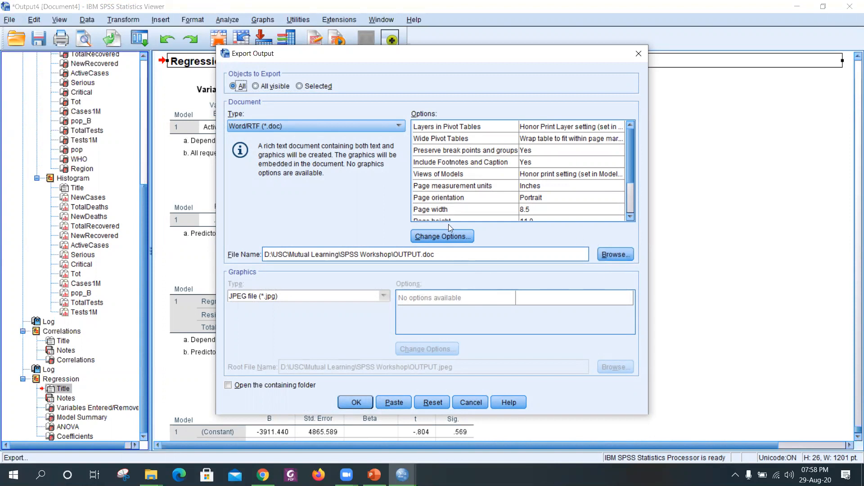
left_click(360, 403)
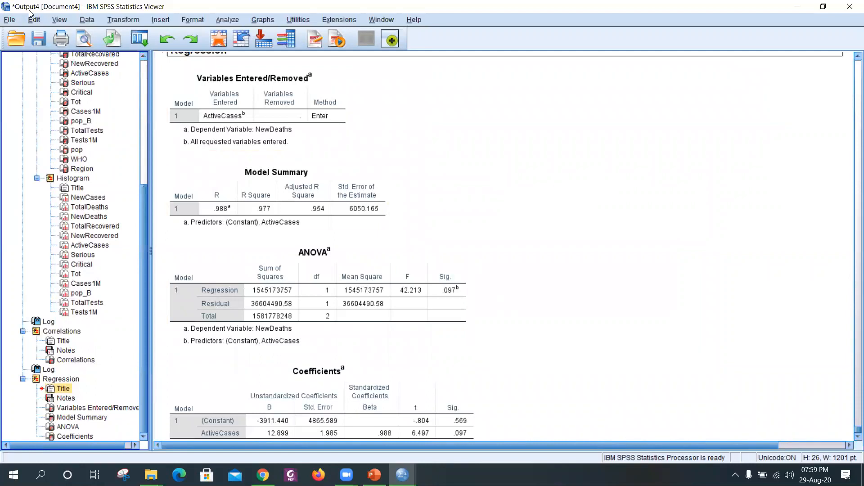
Step: Save the output document as the viewer file Output4 in the SPSS Workshop folder
left_click(10, 20)
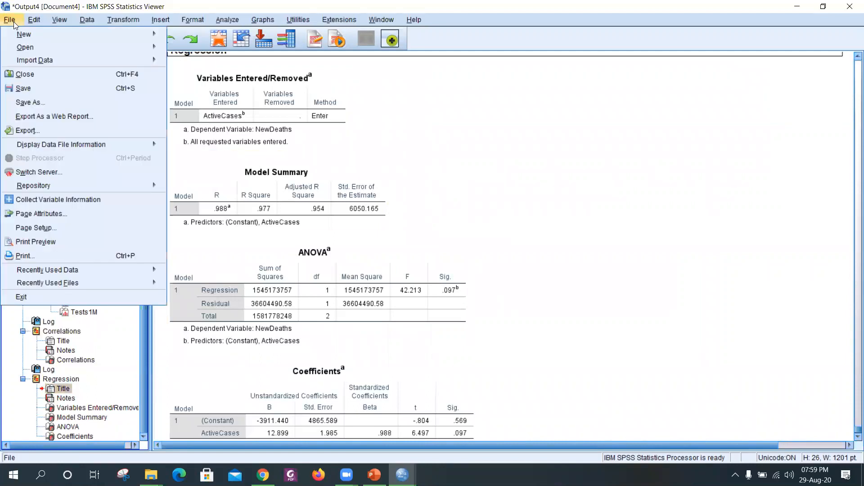
left_click(18, 92)
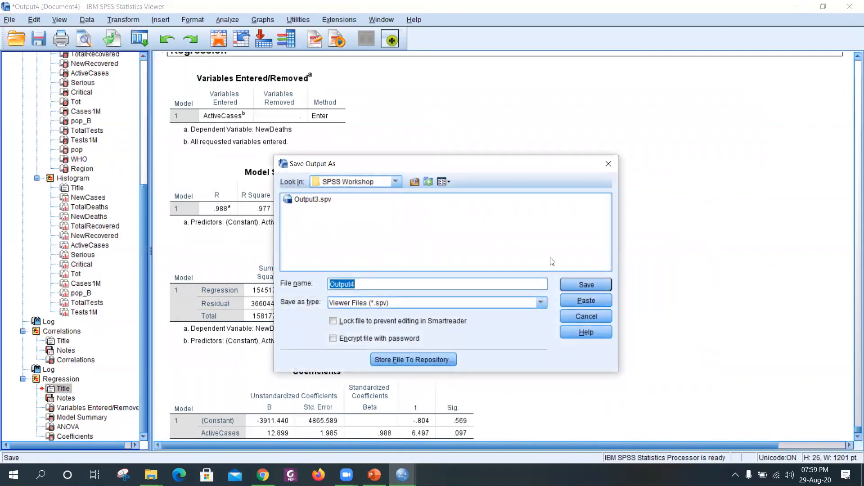
left_click(576, 282)
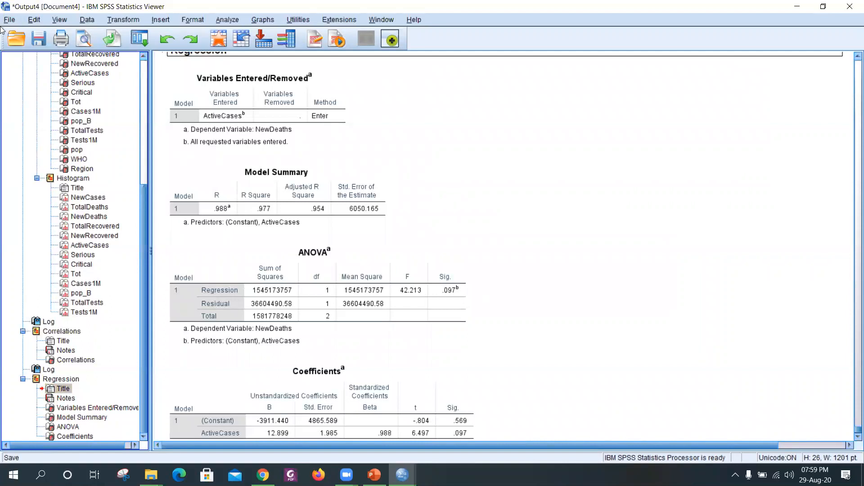
Step: Export all output objects as a Word/RTF document named spss results in the Documents folder
left_click(3, 24)
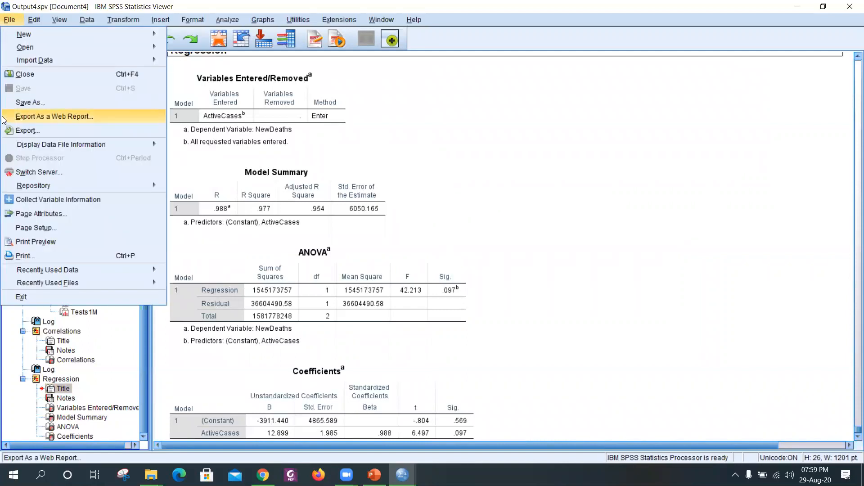
left_click(36, 129)
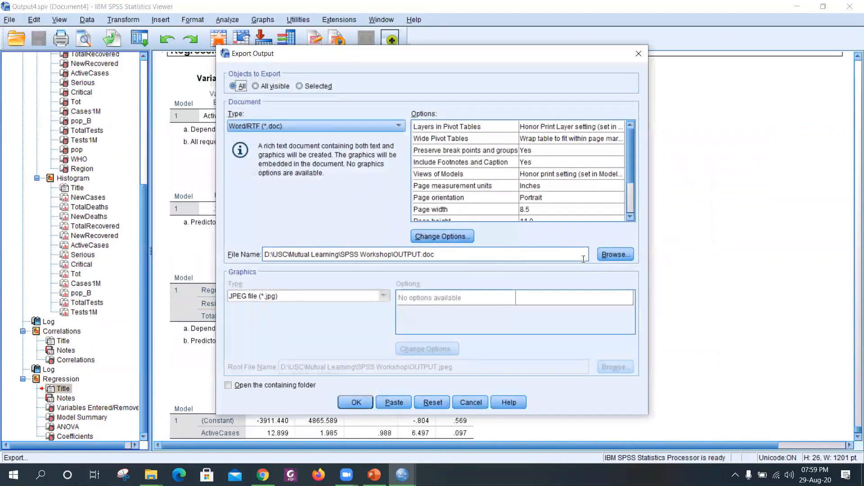
left_click(613, 255)
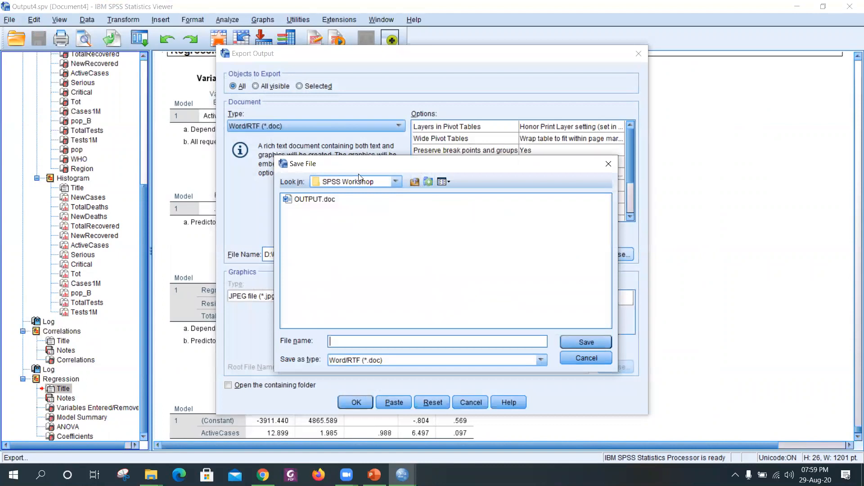
left_click(395, 182)
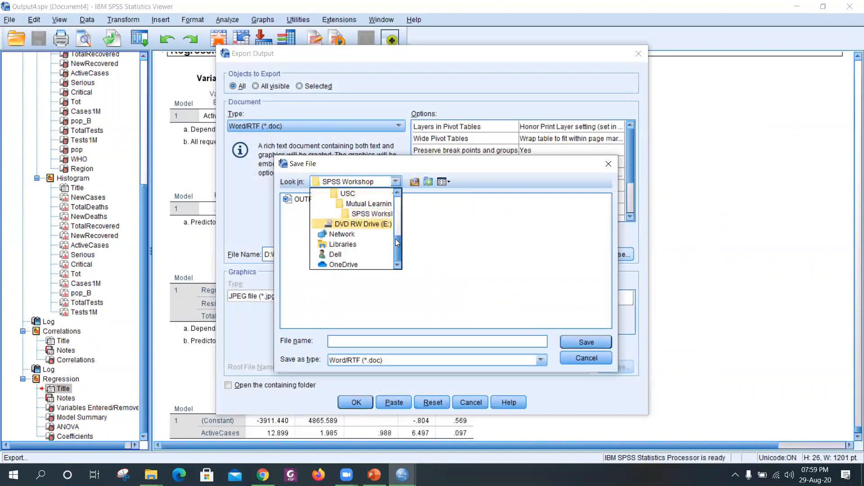
scroll(396, 216, "up", 3)
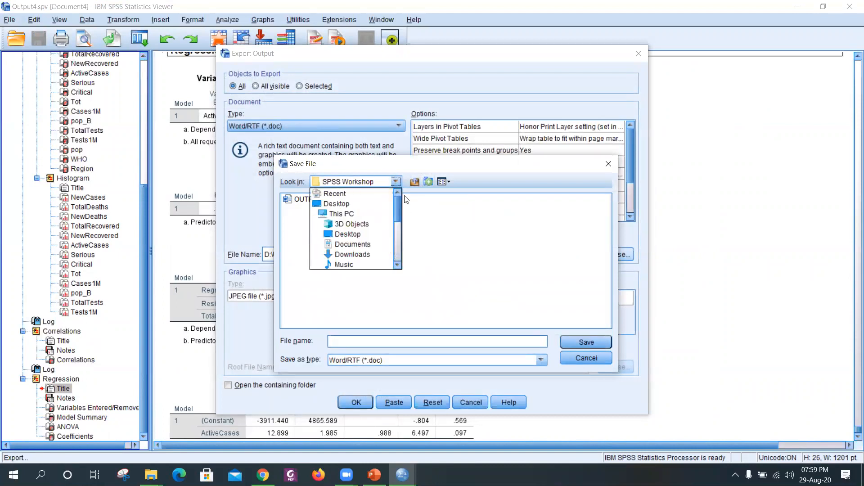
left_click(352, 244)
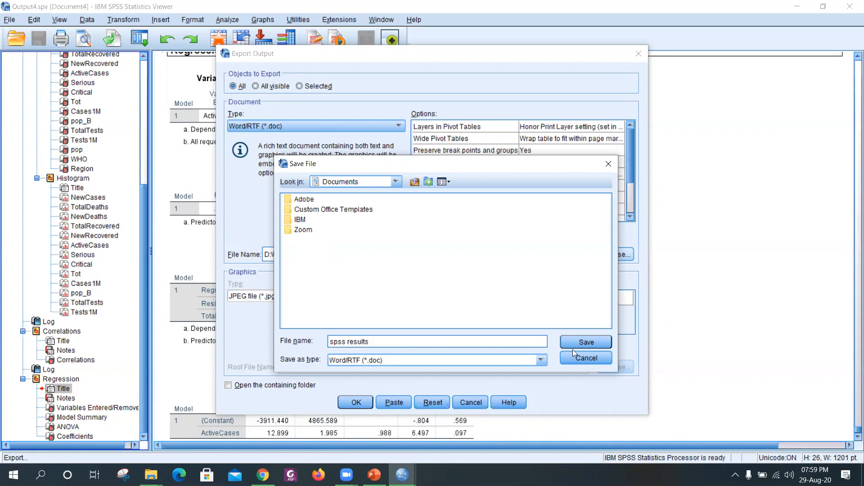
left_click(584, 343)
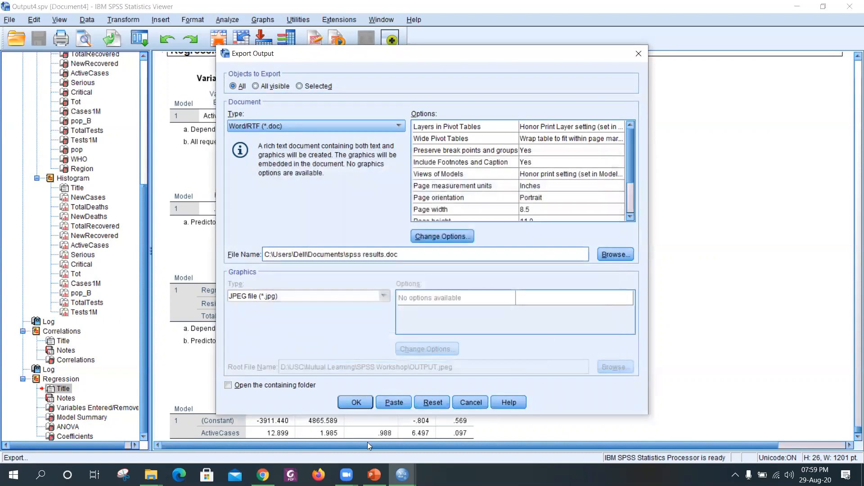
left_click(360, 397)
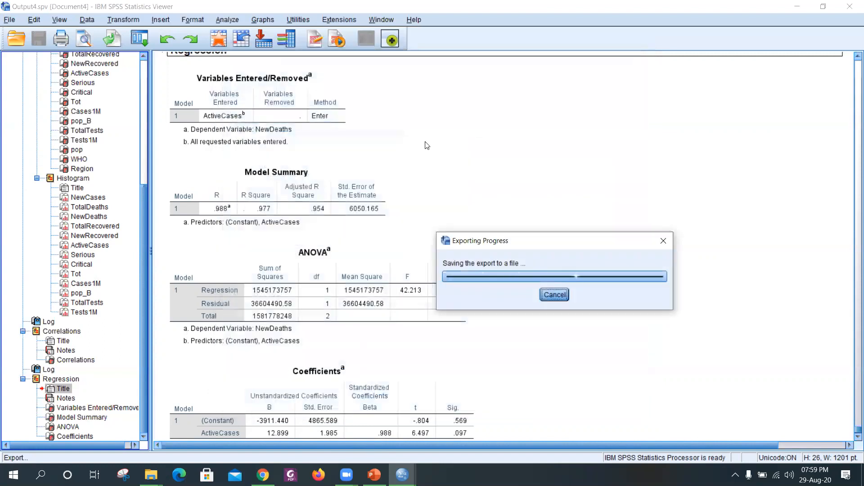
Step: Close the output viewer and exit SPSS, saving the dataset as Untitled3 in SPSS Statistics (*.sav) format in the Documents folder
left_click(849, 7)
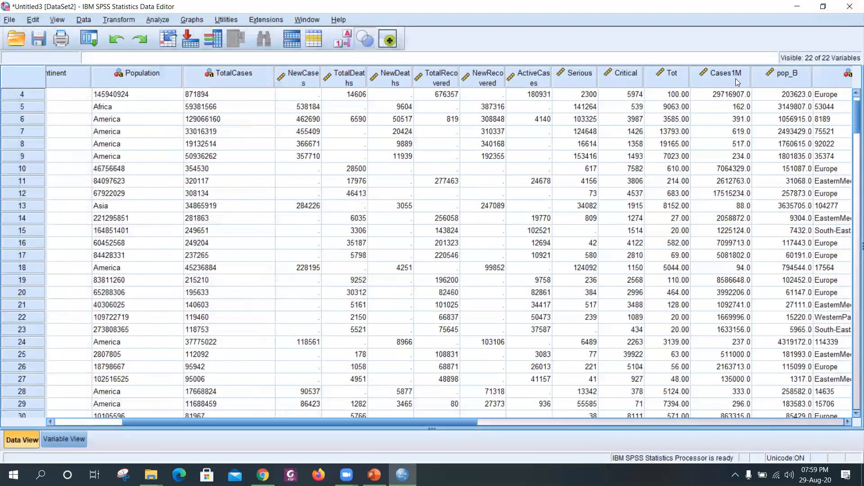
left_click(849, 7)
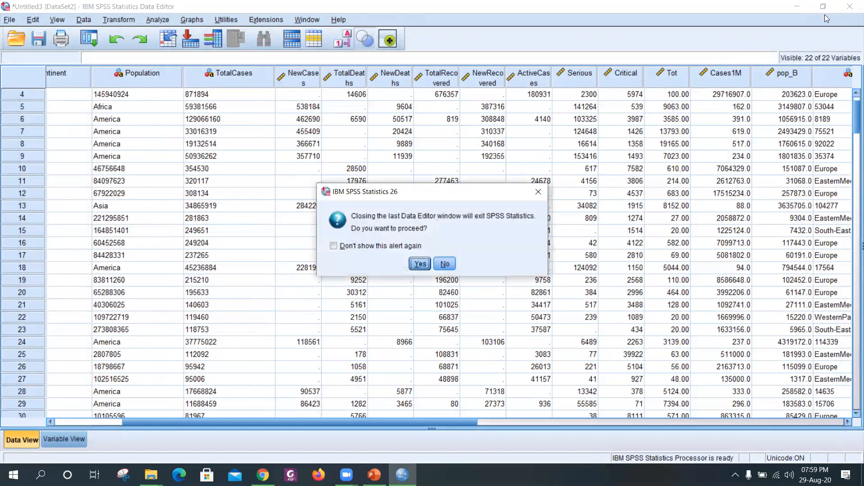
left_click(420, 264)
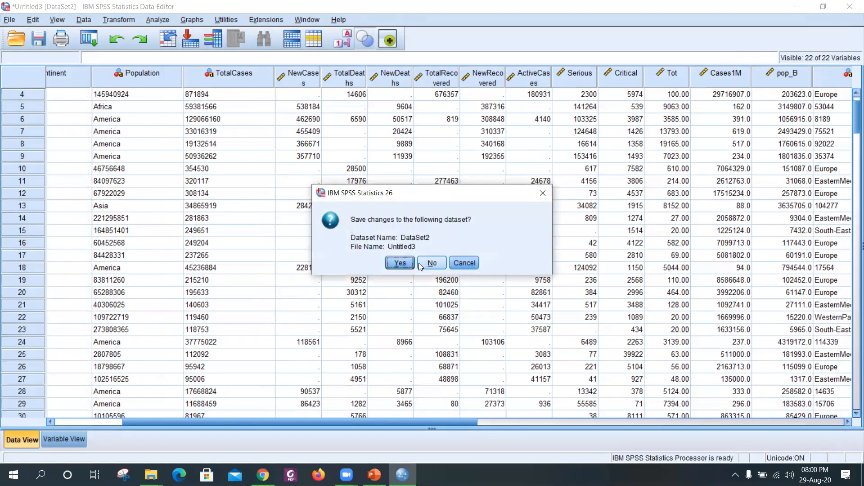
left_click(396, 263)
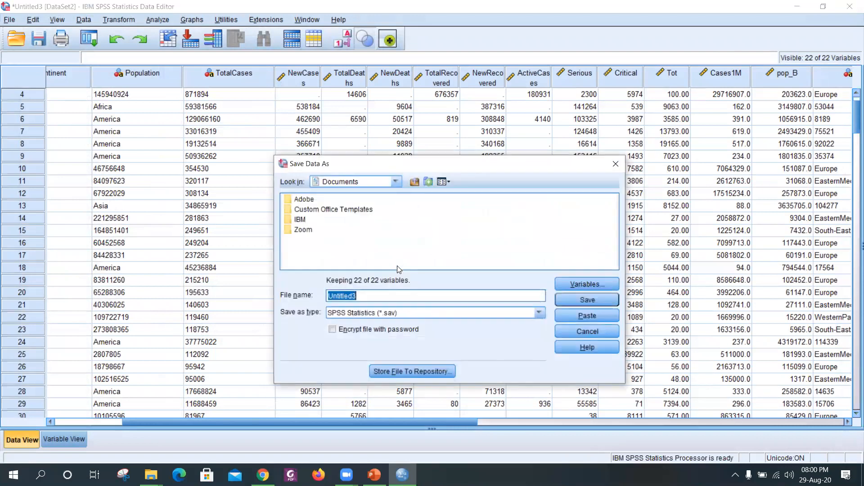
left_click(574, 299)
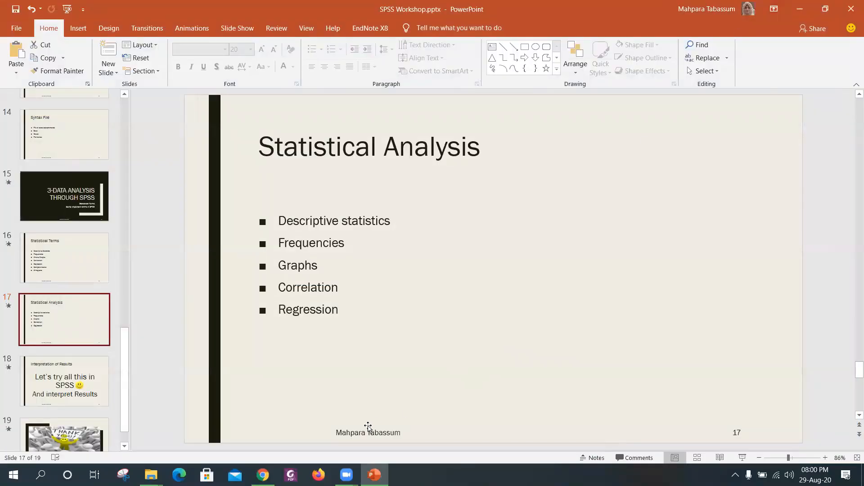
Step: Switch to File Explorer, open spss results.doc from the Documents folder in Word and skim its contents
mouse_move(151, 475)
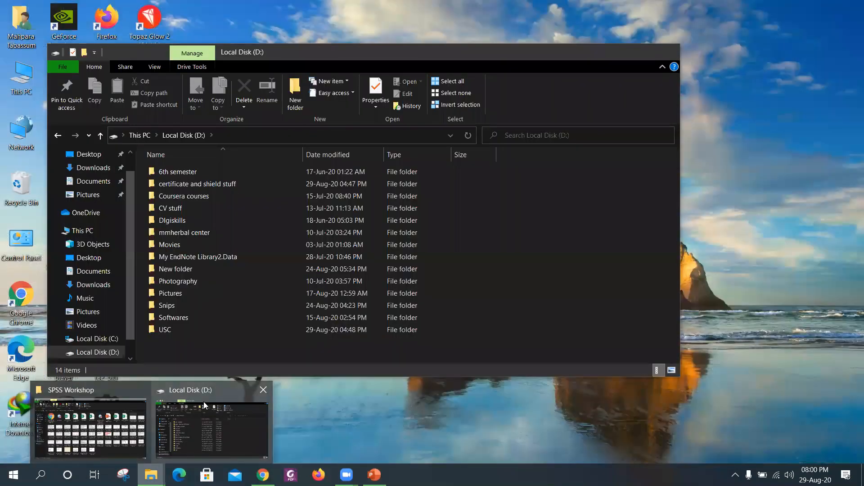
left_click(204, 403)
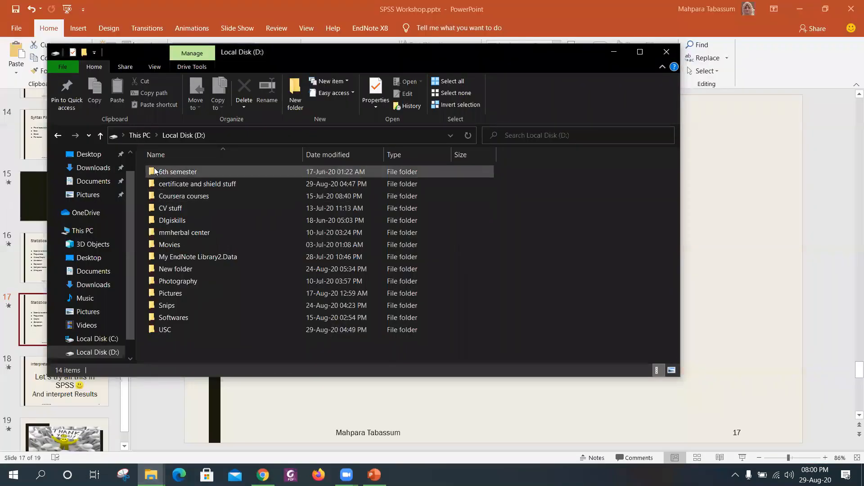
left_click(101, 135)
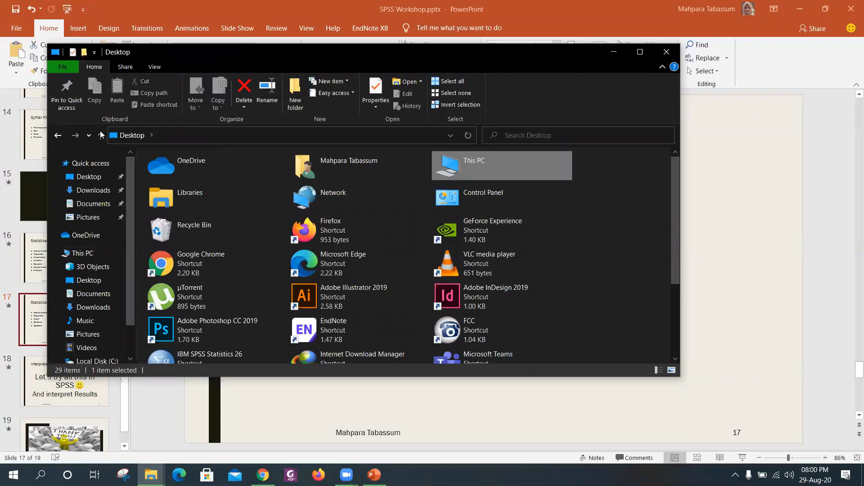
left_click(639, 52)
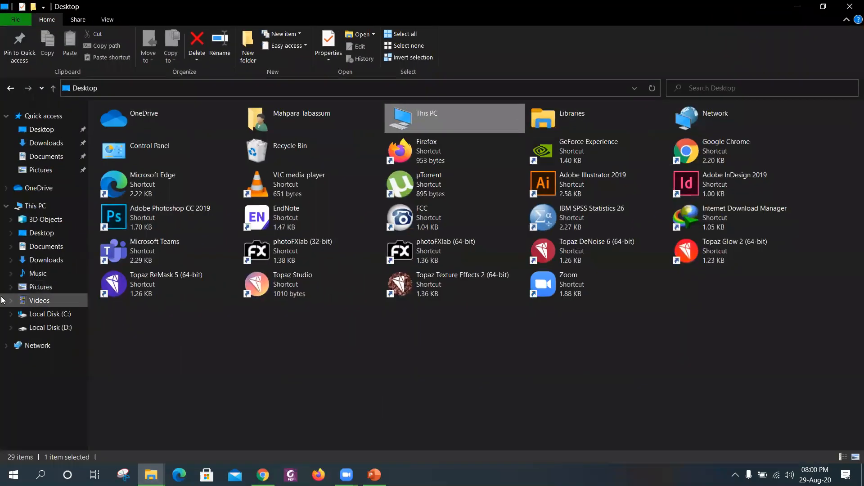
left_click(47, 246)
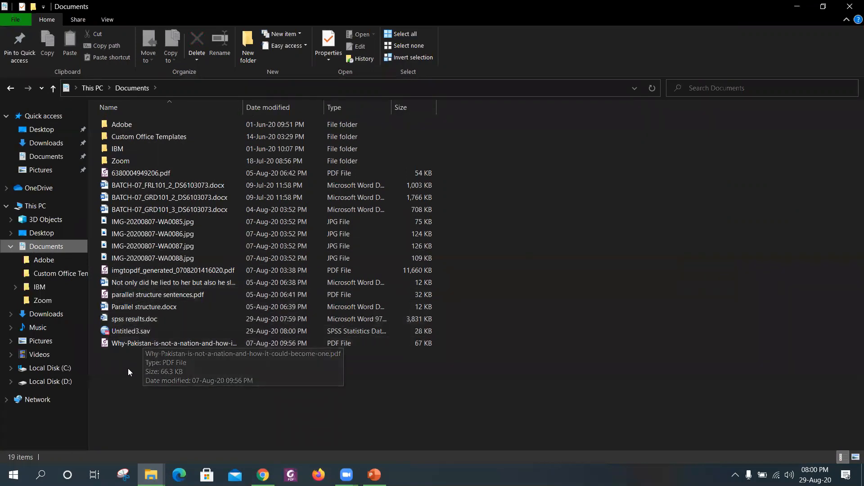
left_click(127, 323)
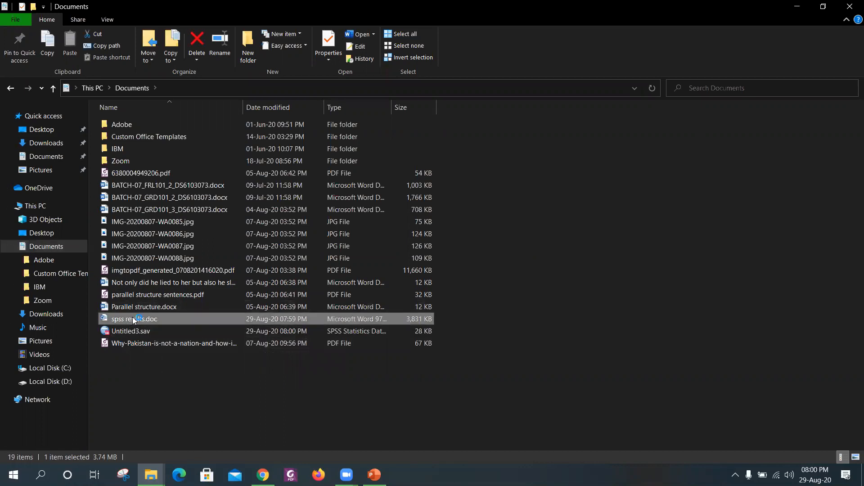
double_click(132, 319)
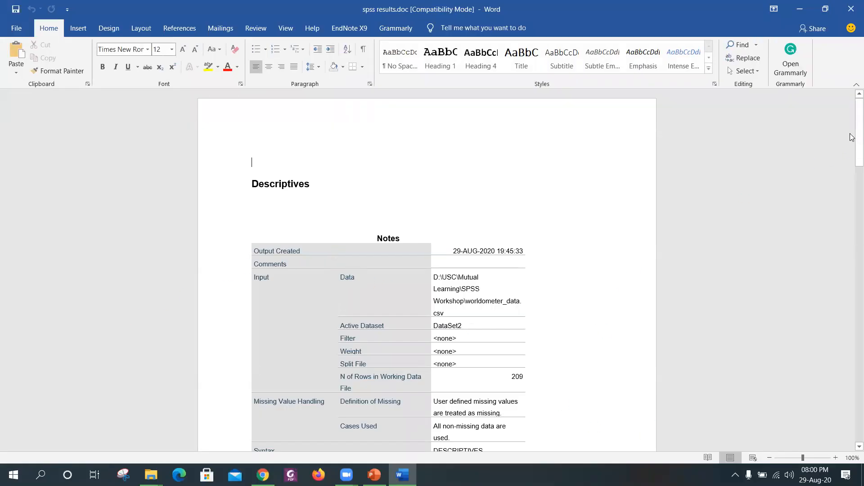
scroll(852, 137, "down", 5)
scroll(852, 137, "down", 10)
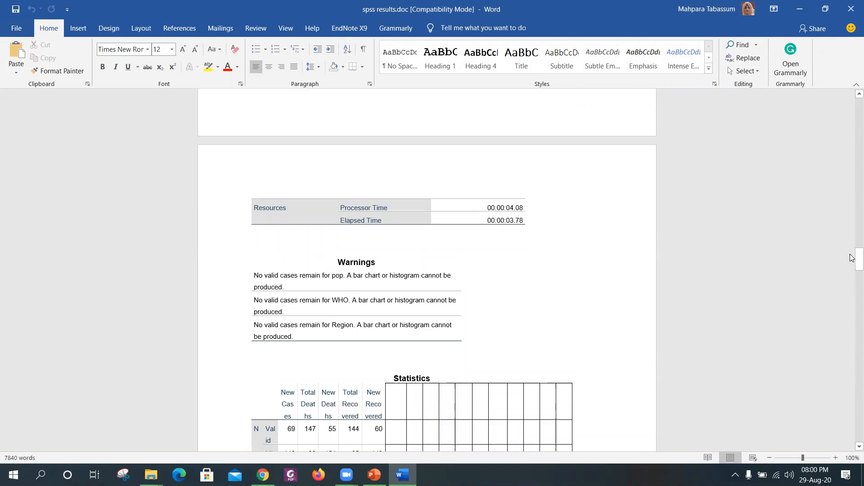
left_click_drag(852, 260, 788, 28)
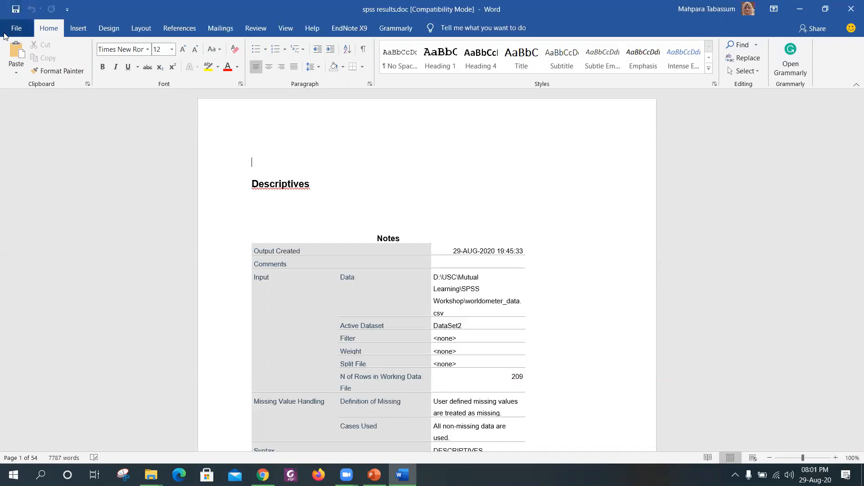
Step: Save a copy of the document in the Documents folder as a Word Document (*.docx), accepting the file format upgrade
left_click(18, 31)
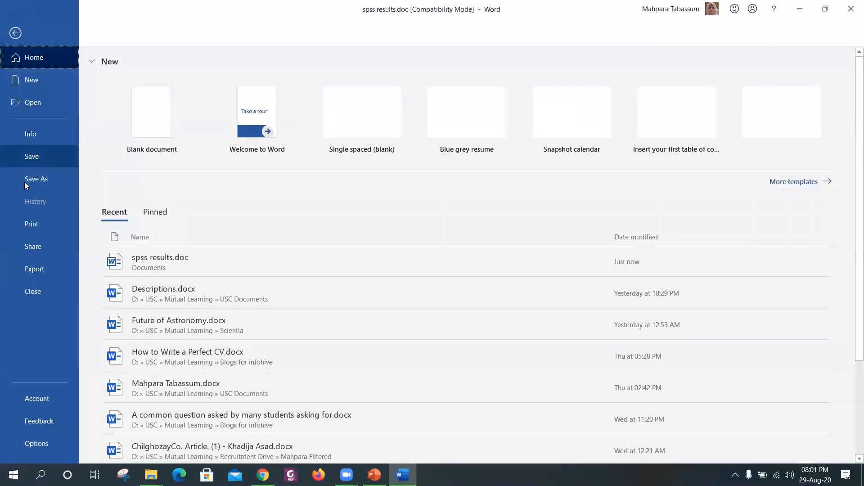
left_click(24, 181)
left_click(330, 126)
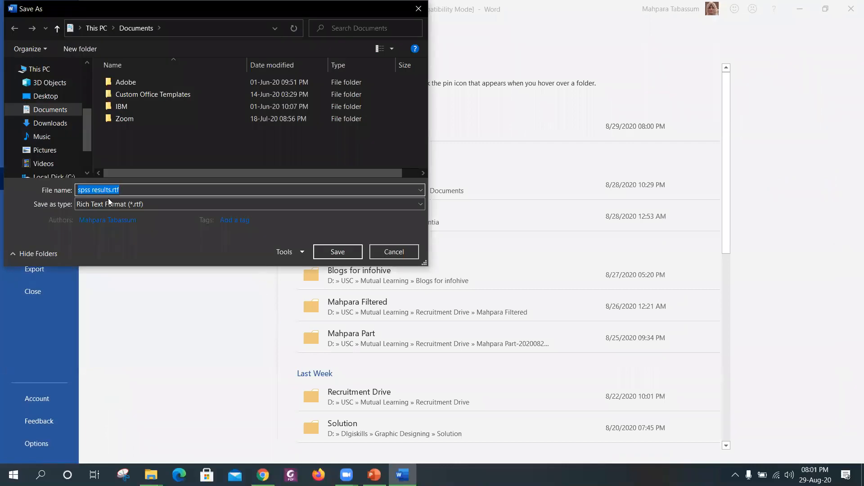
left_click(129, 207)
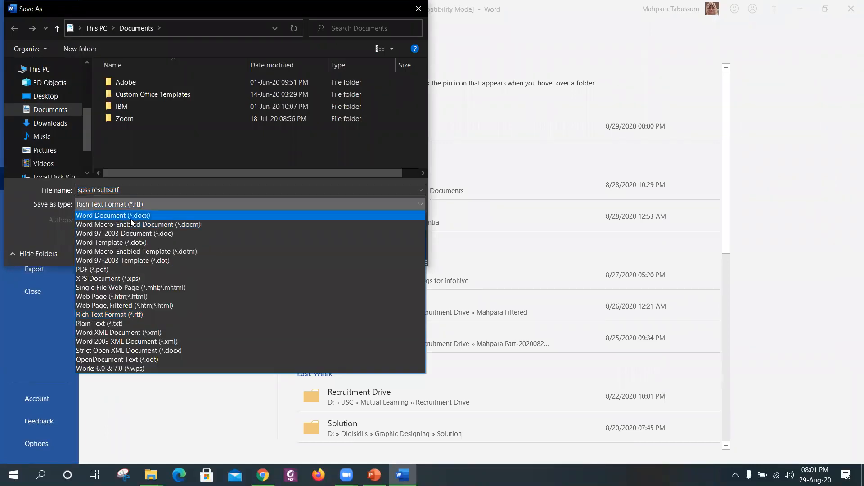
left_click(130, 216)
left_click(340, 293)
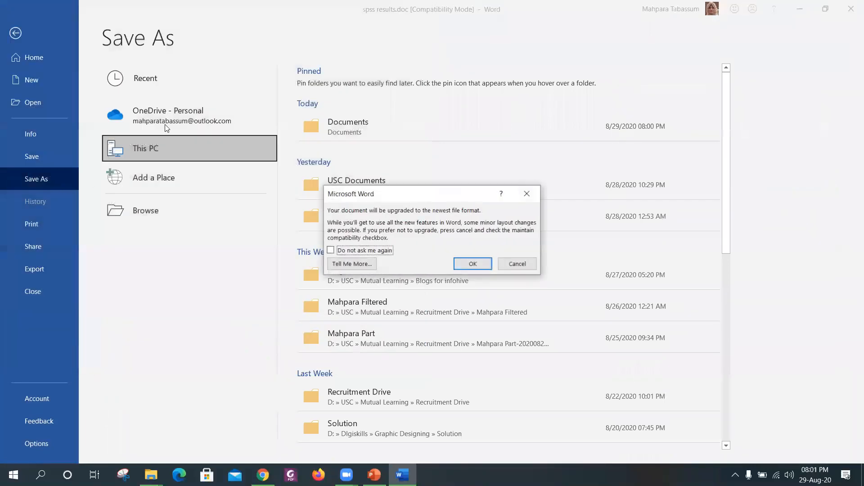
left_click(471, 264)
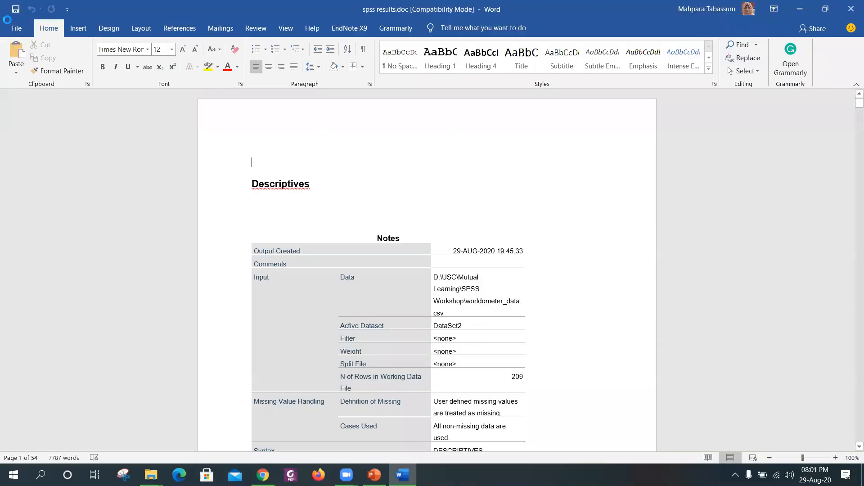
Step: Look through the descriptive statistics and the frequency tables in spss results.docx, down to the NewDeaths table
scroll(476, 243, "down", 3)
scroll(482, 234, "up", 2)
scroll(495, 212, "down", 3)
scroll(495, 213, "down", 12)
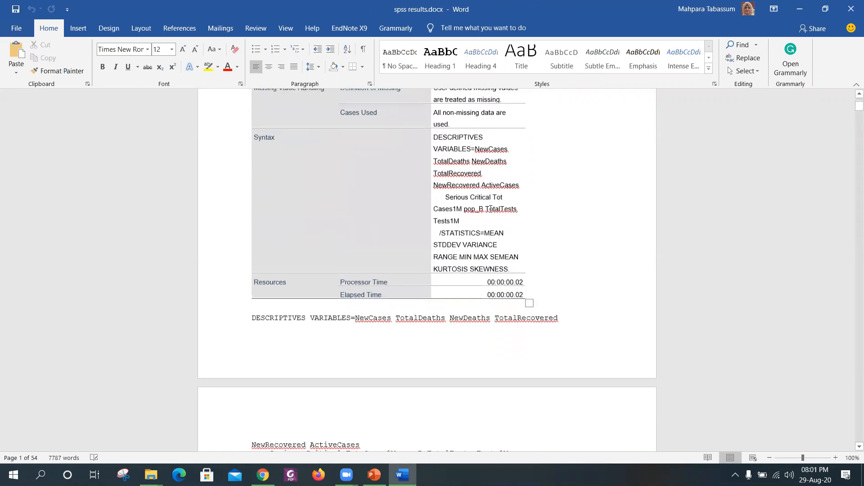
scroll(451, 202, "down", 15)
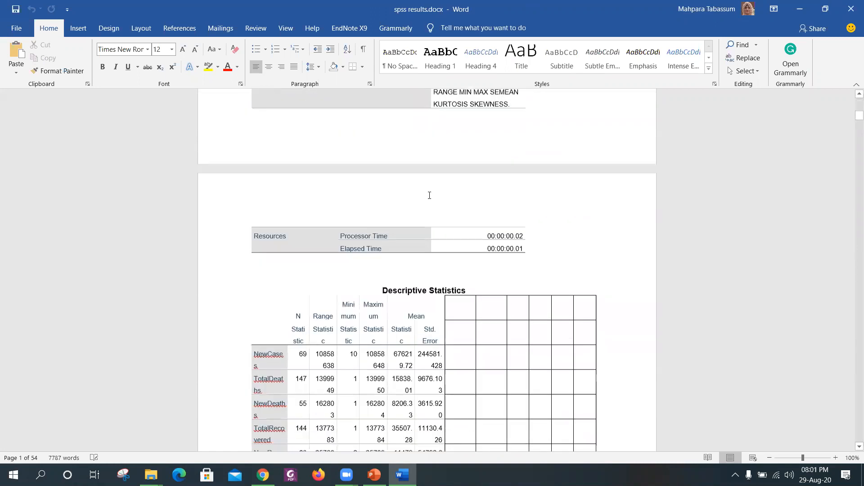
scroll(369, 214, "down", 20)
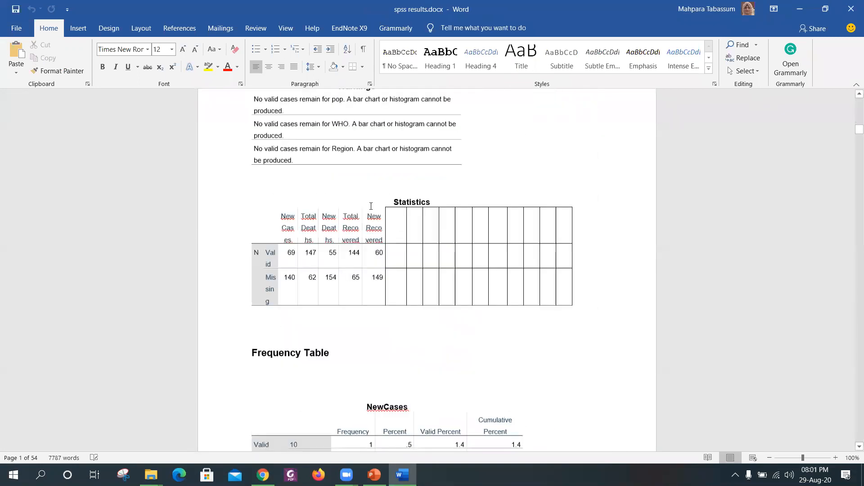
scroll(338, 240, "down", 20)
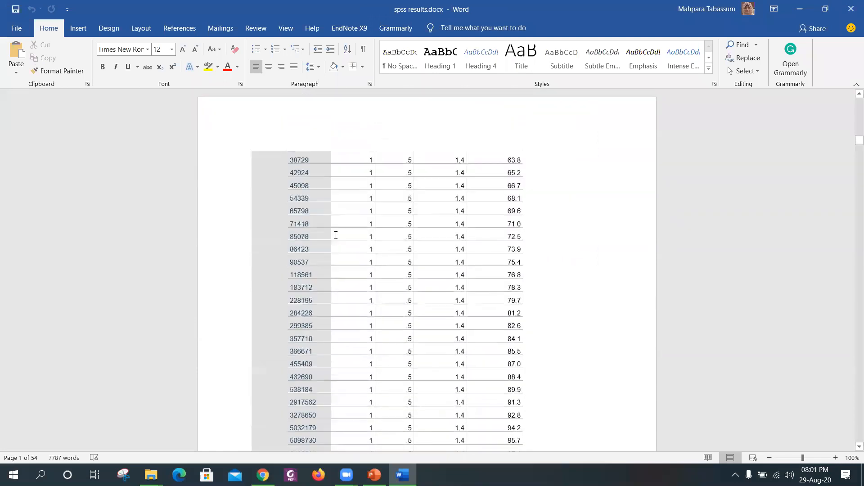
scroll(343, 199, "down", 20)
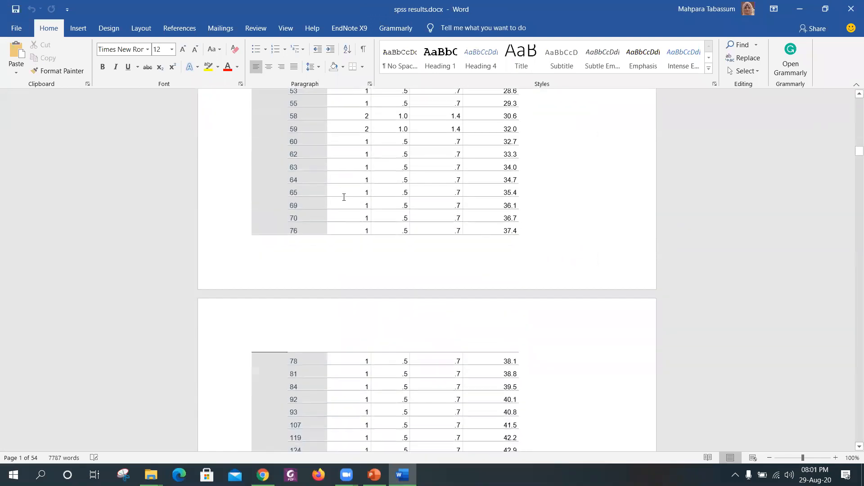
scroll(335, 201, "down", 20)
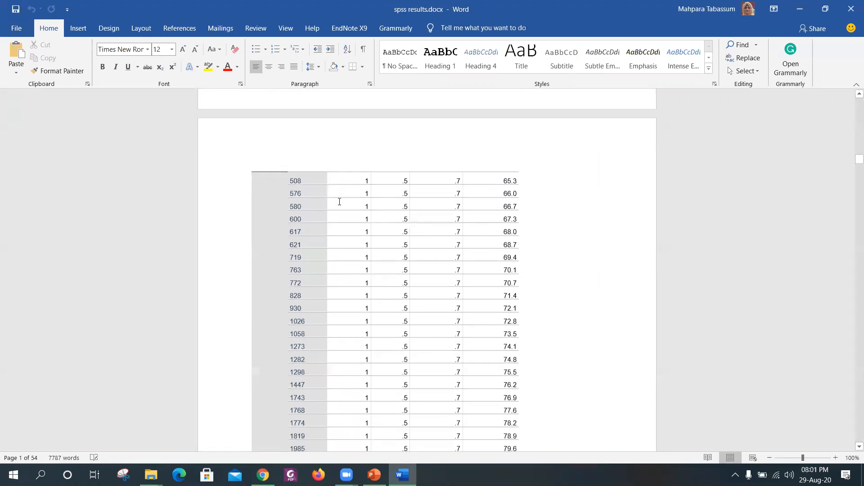
scroll(362, 389, "down", 1)
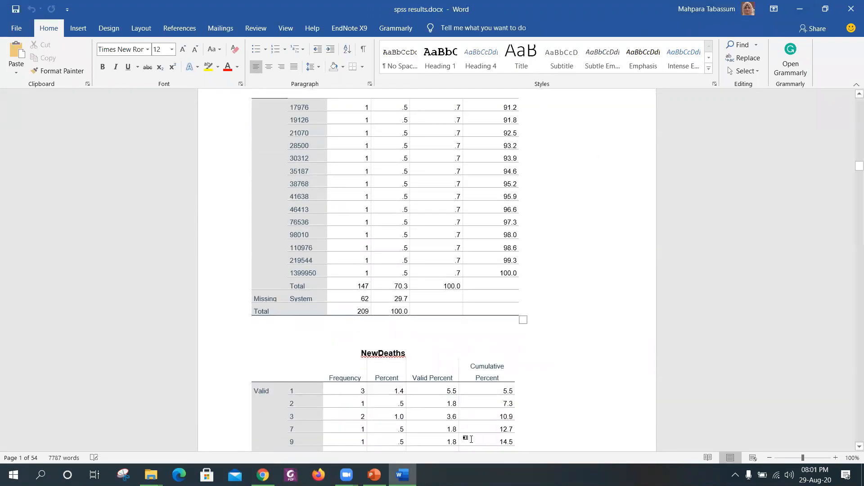
mouse_move(373, 474)
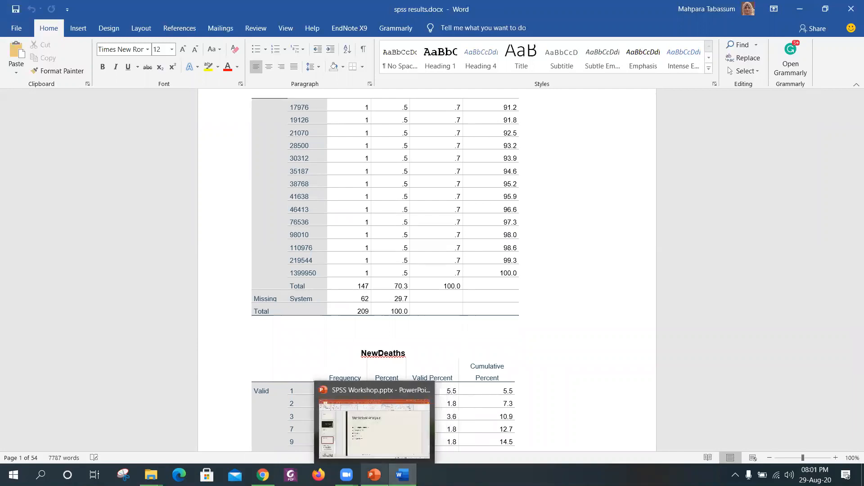